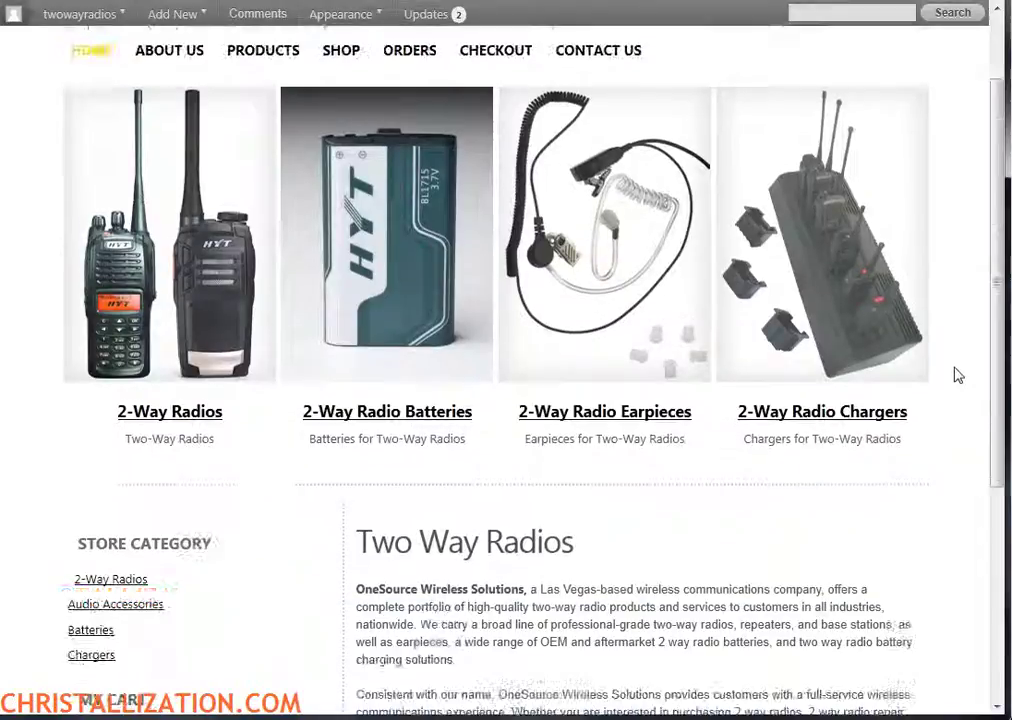
Examine the store home page, including its product categories, shopping cart summary and introductory text
scroll(958, 384, "up", 4)
scroll(956, 382, "down", 4)
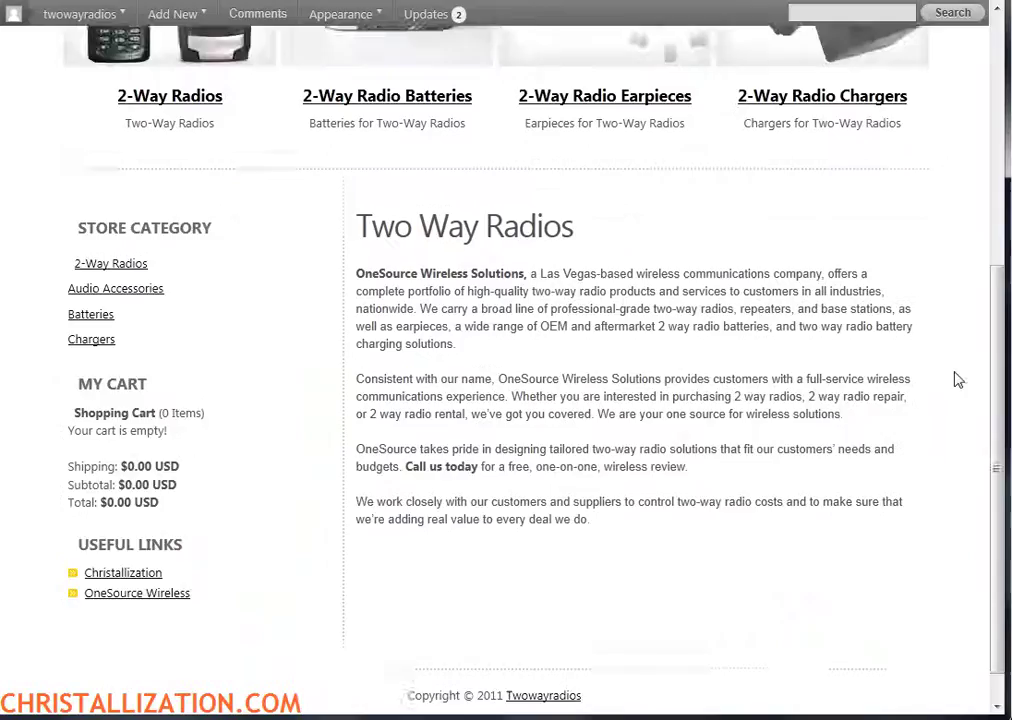
scroll(956, 380, "up", 4)
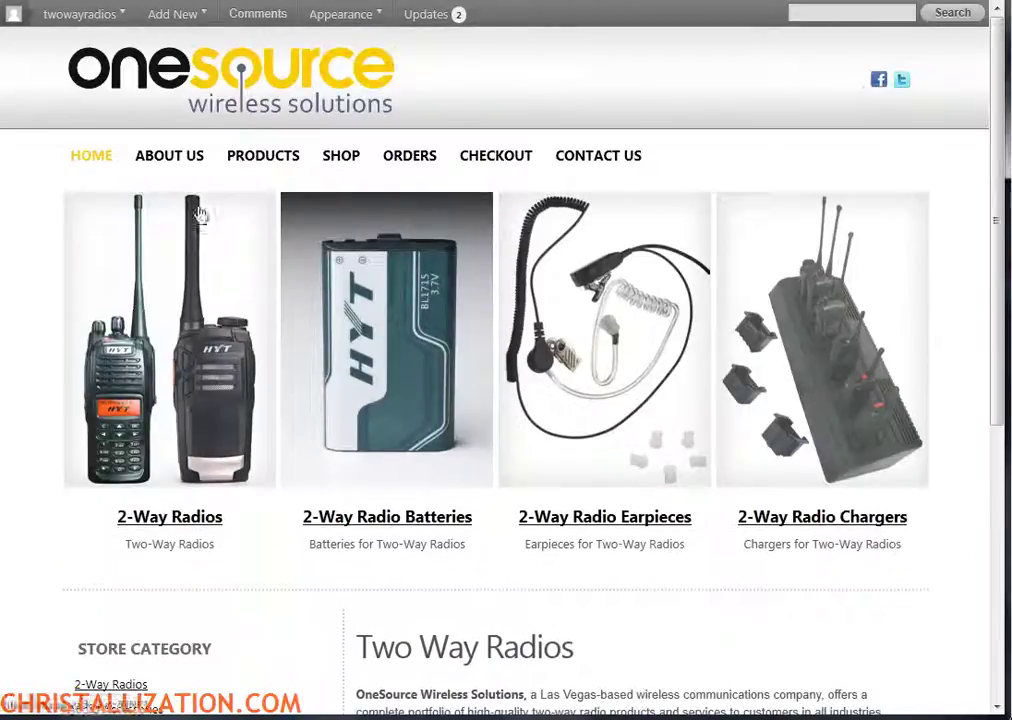
scroll(962, 283, "down", 4)
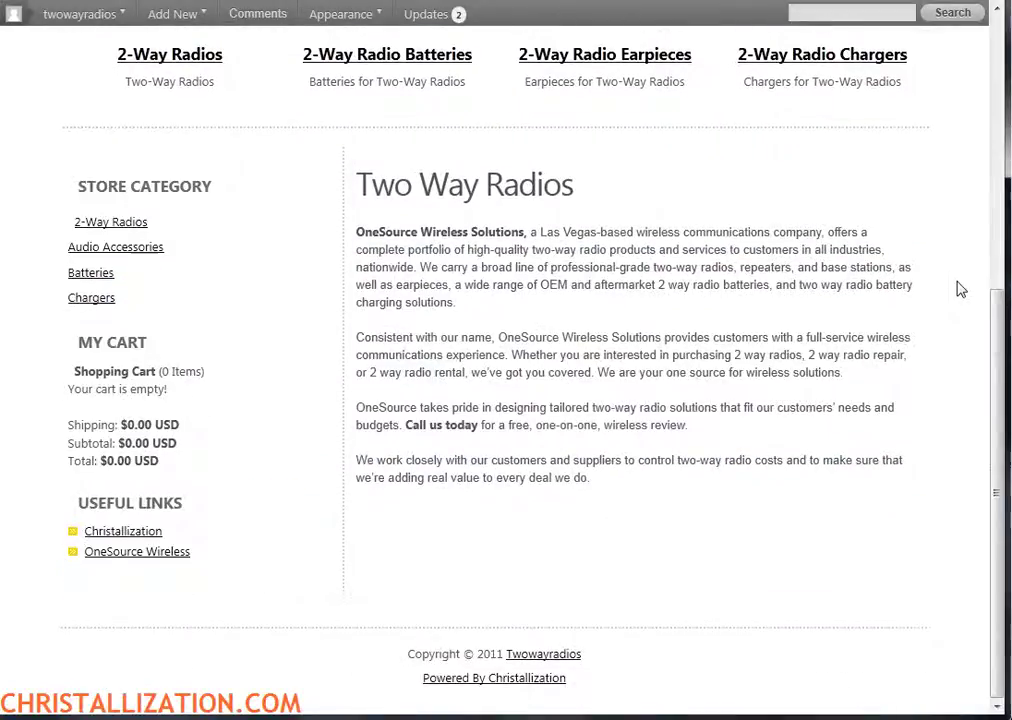
scroll(960, 289, "up", 4)
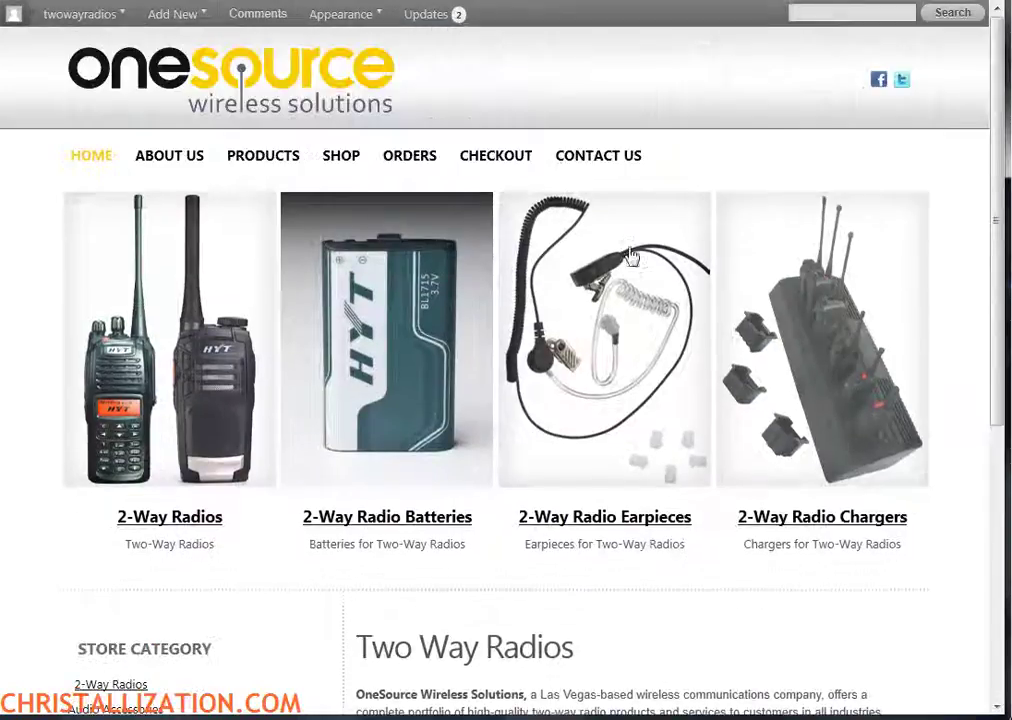
scroll(271, 566, "down", 4)
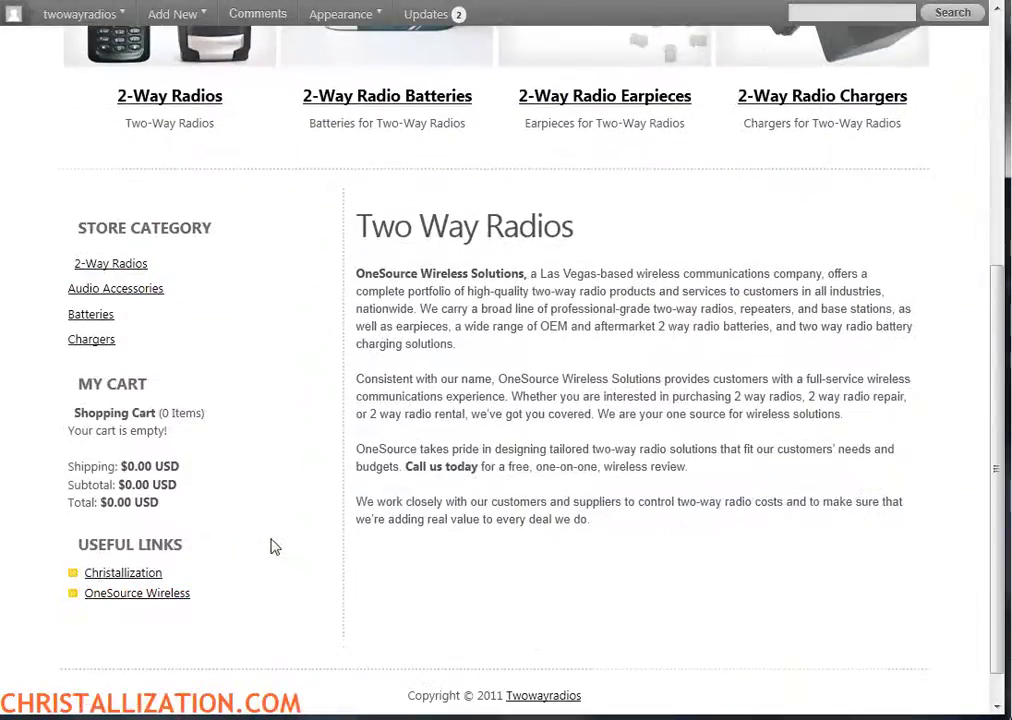
scroll(246, 517, "up", 4)
Go to the site's WordPress admin area and open the wpStoreCart plugin's settings
left_click(75, 14)
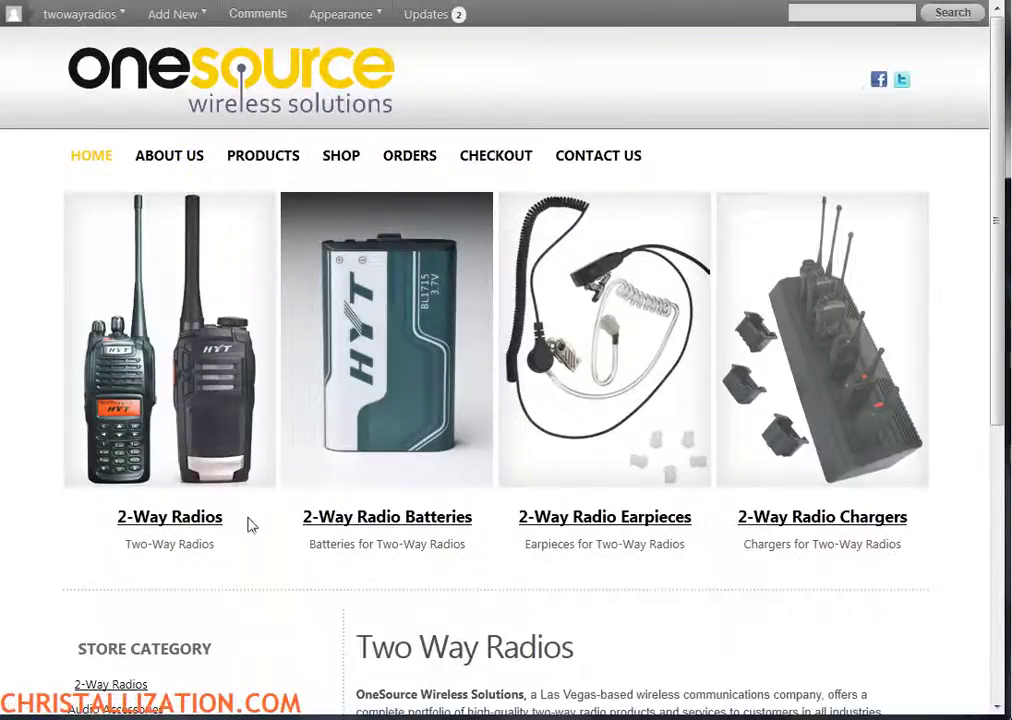
scroll(275, 535, "down", 5)
scroll(285, 540, "up", 5)
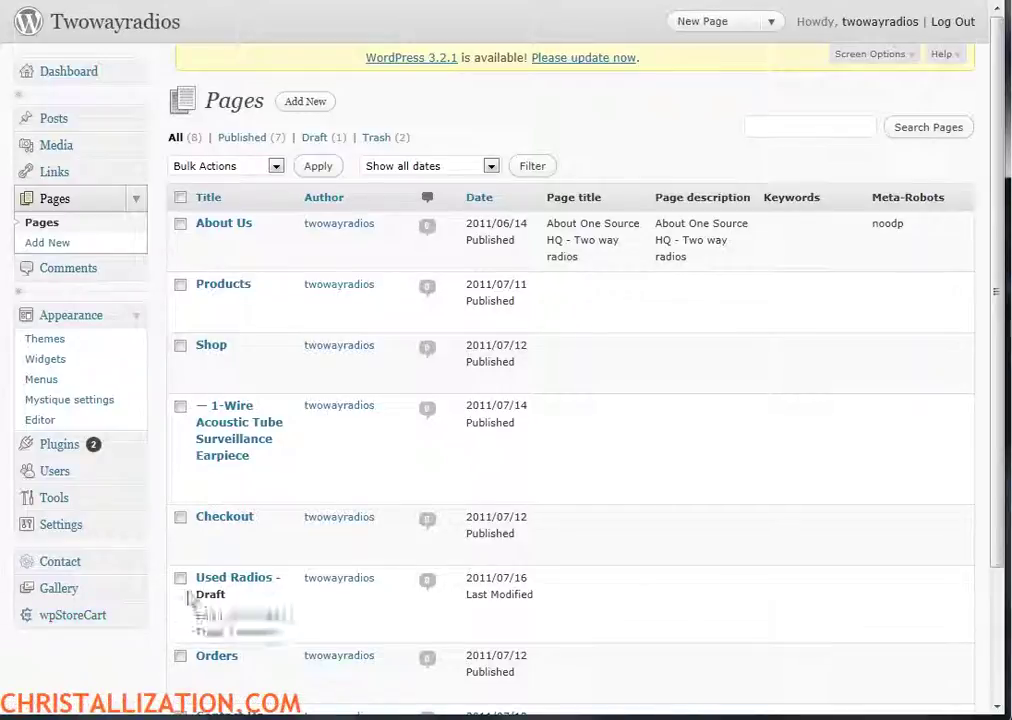
scroll(156, 440, "down", 3)
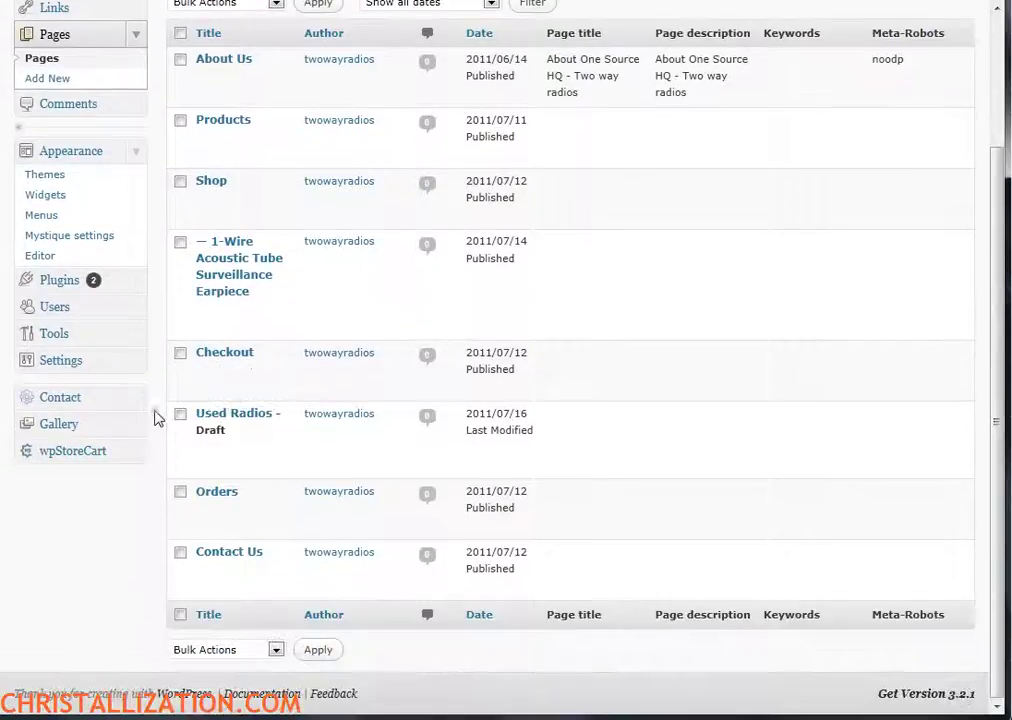
left_click(36, 458)
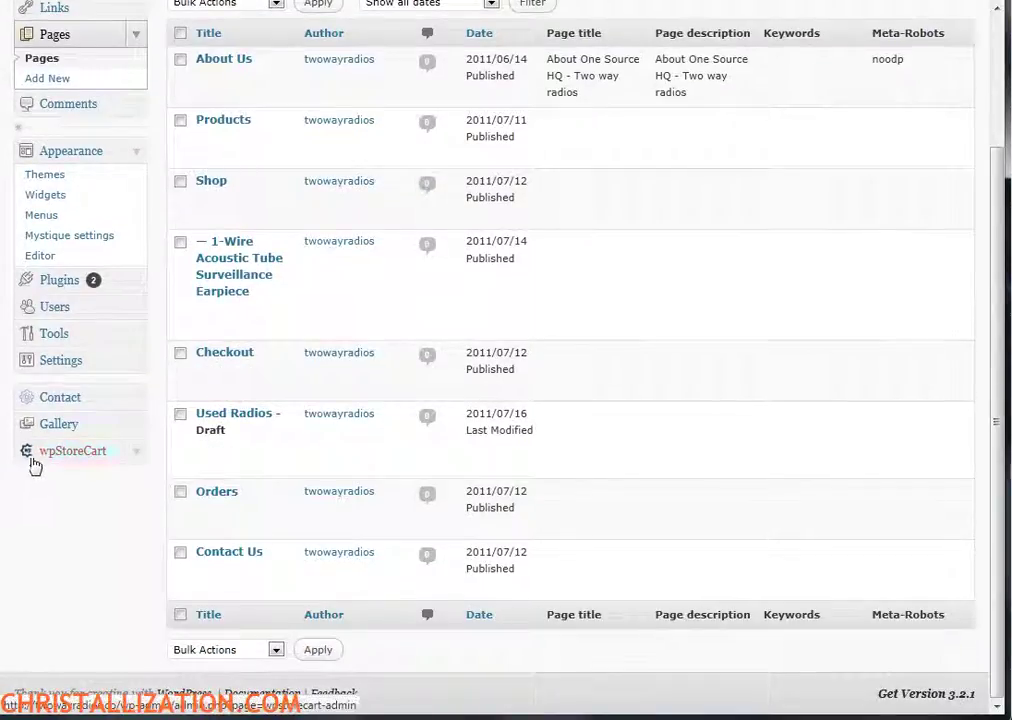
left_click(138, 456)
scroll(160, 498, "down", 1)
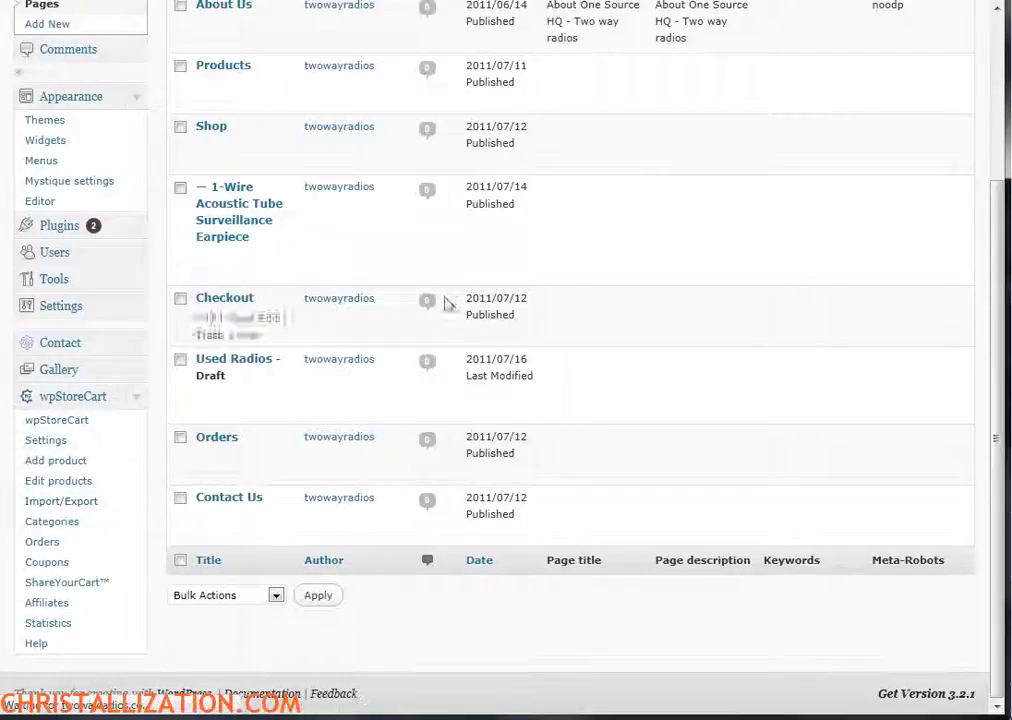
left_click(45, 440)
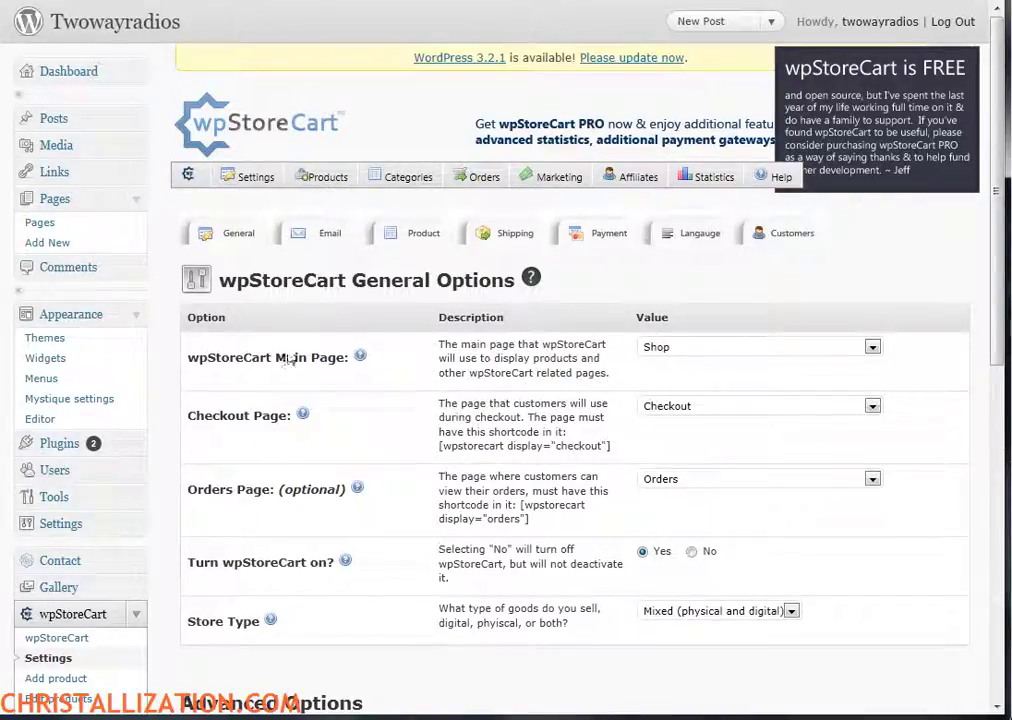
Look over the wpStoreCart general, advanced and Desktop Alert API options and the available settings sections
left_click(996, 469)
scroll(963, 496, "up", 5)
scroll(384, 390, "down", 6)
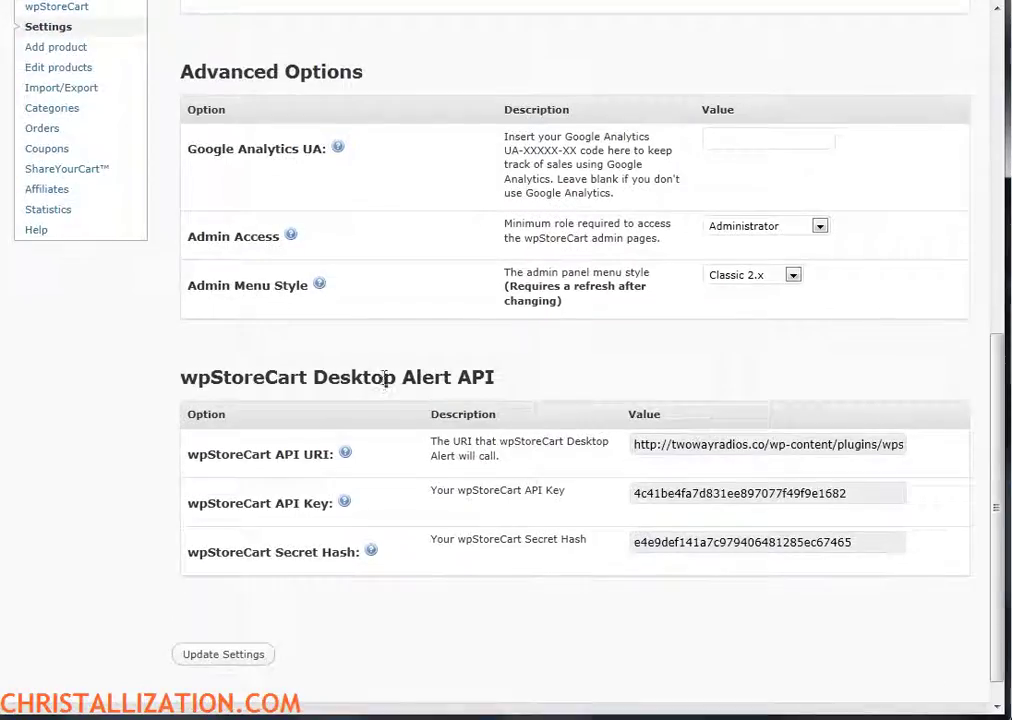
scroll(384, 377, "up", 6)
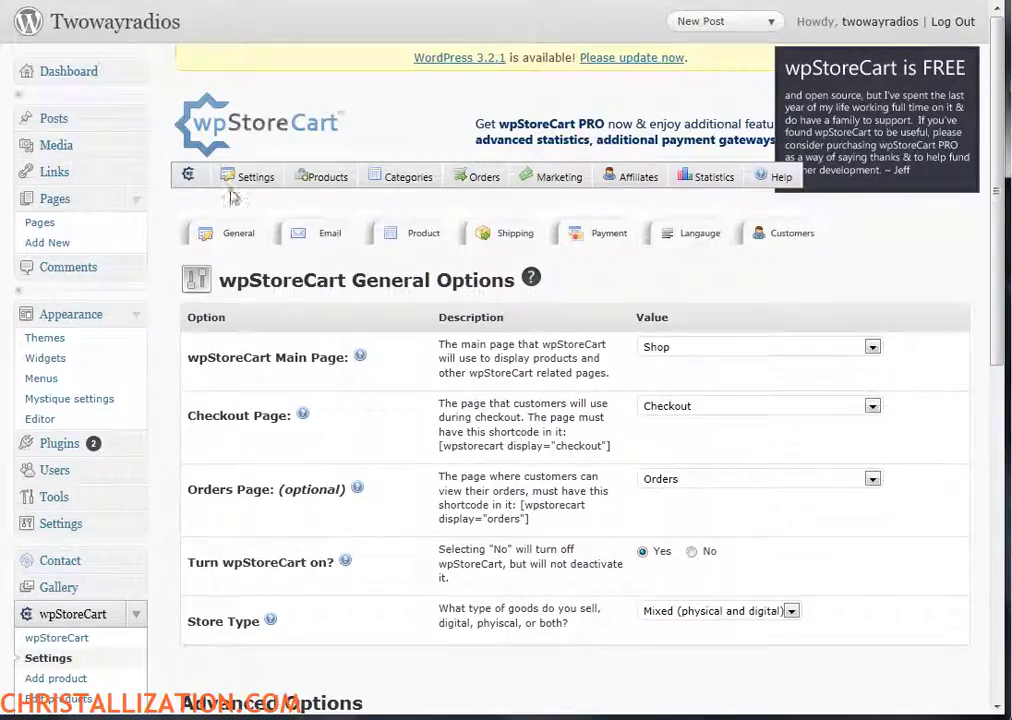
mouse_move(233, 181)
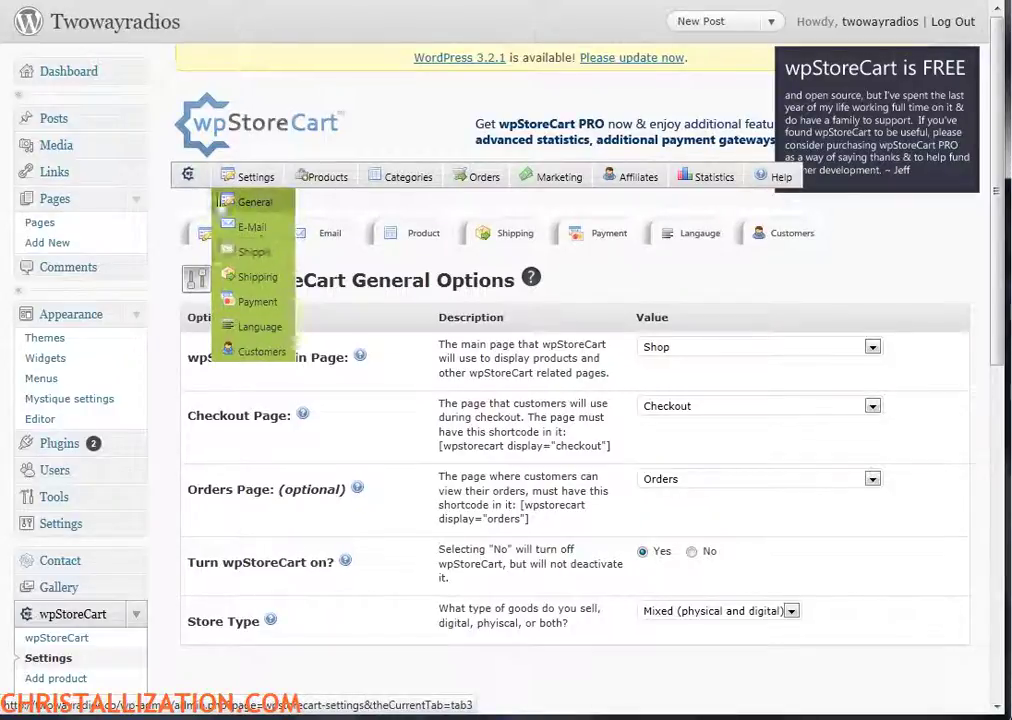
scroll(152, 607, "down", 2)
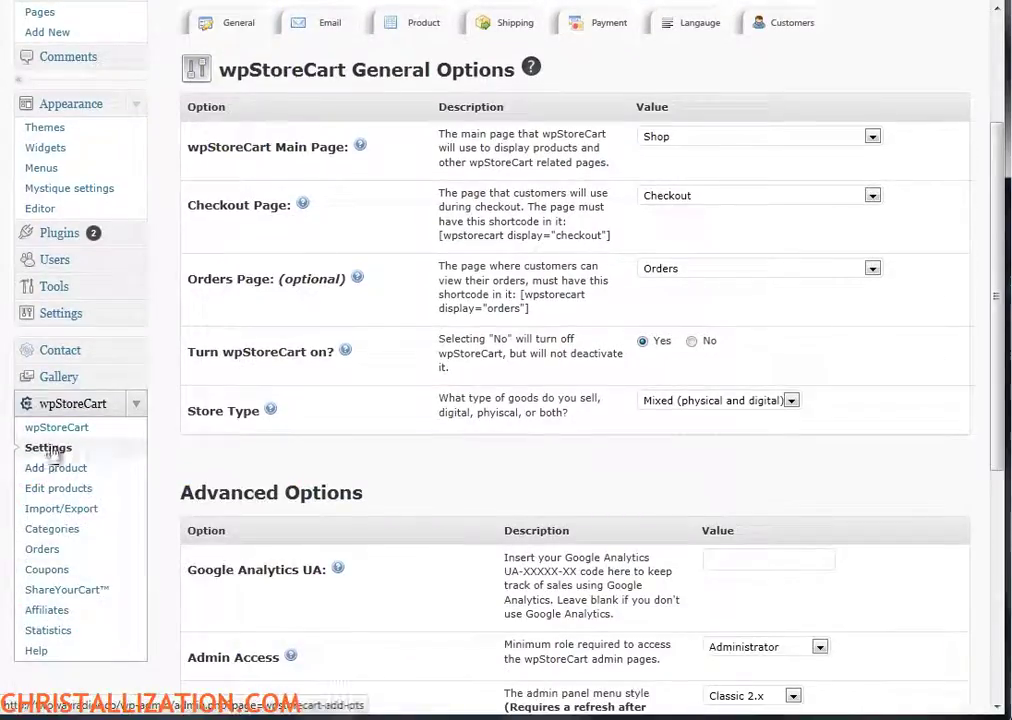
scroll(147, 492, "up", 3)
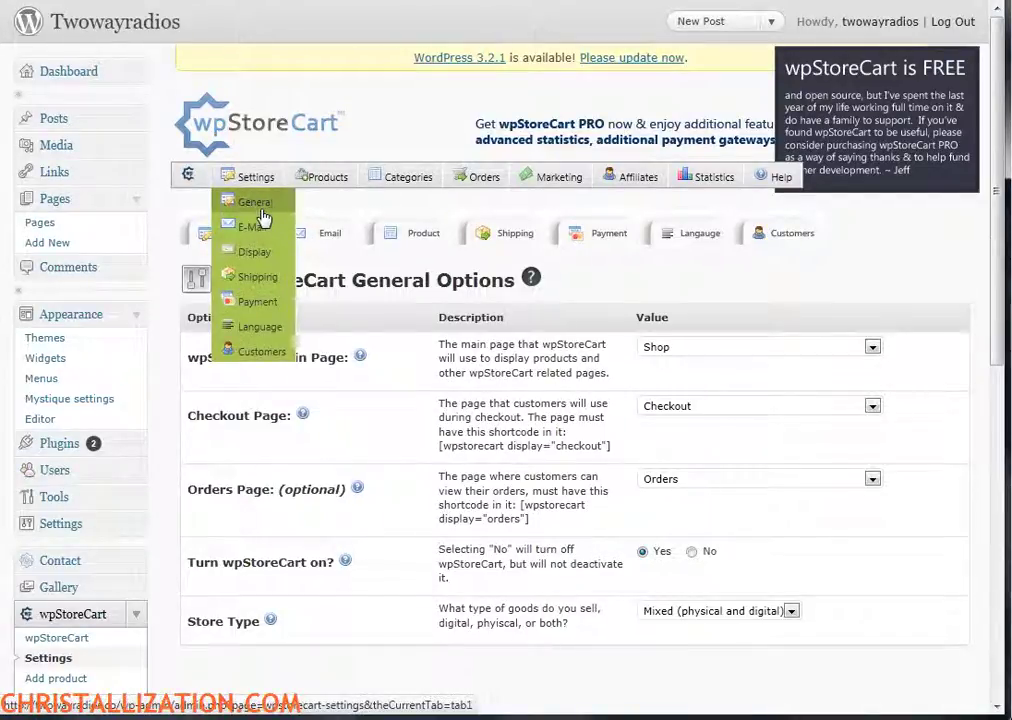
In the wpStoreCart general options, choose Shop as the wpStoreCart main page
left_click(255, 203)
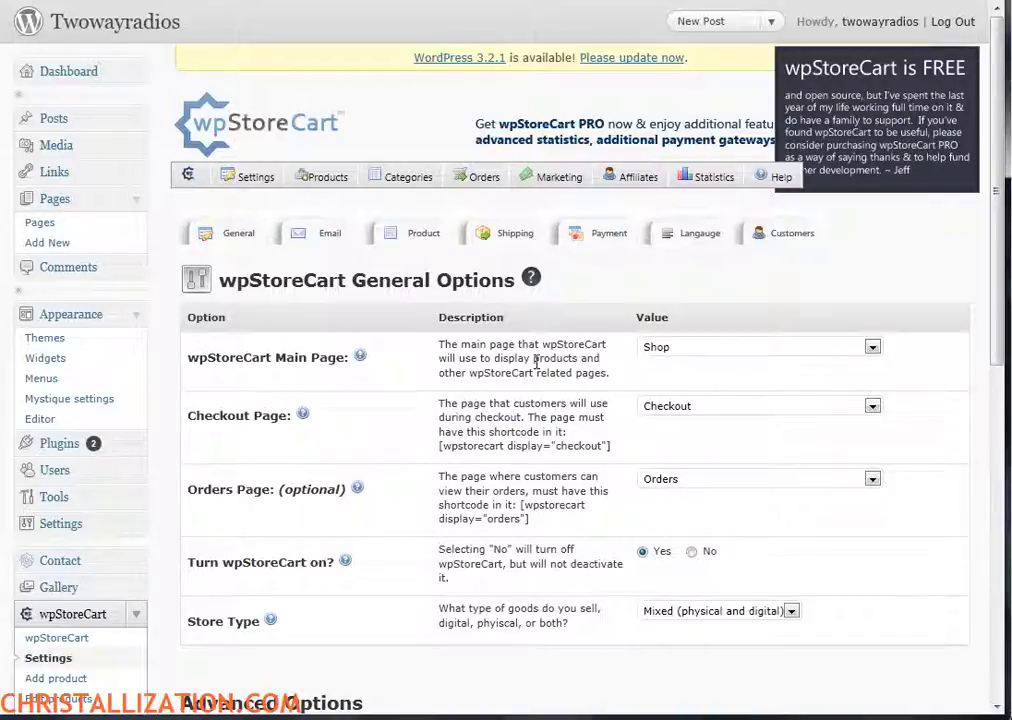
left_click(677, 350)
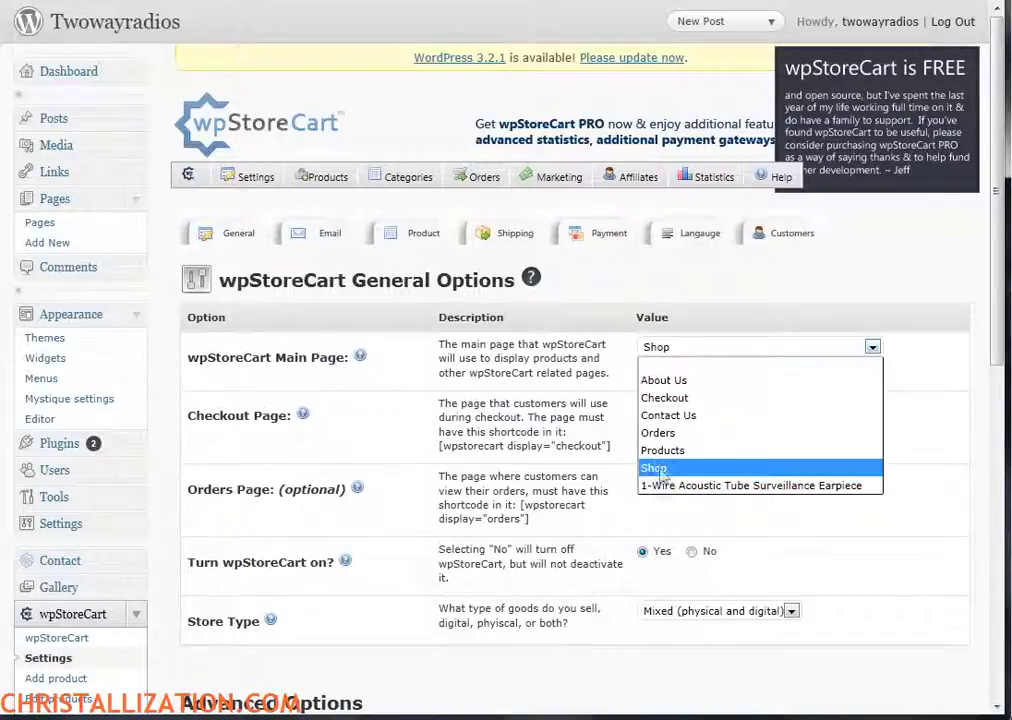
left_click(678, 467)
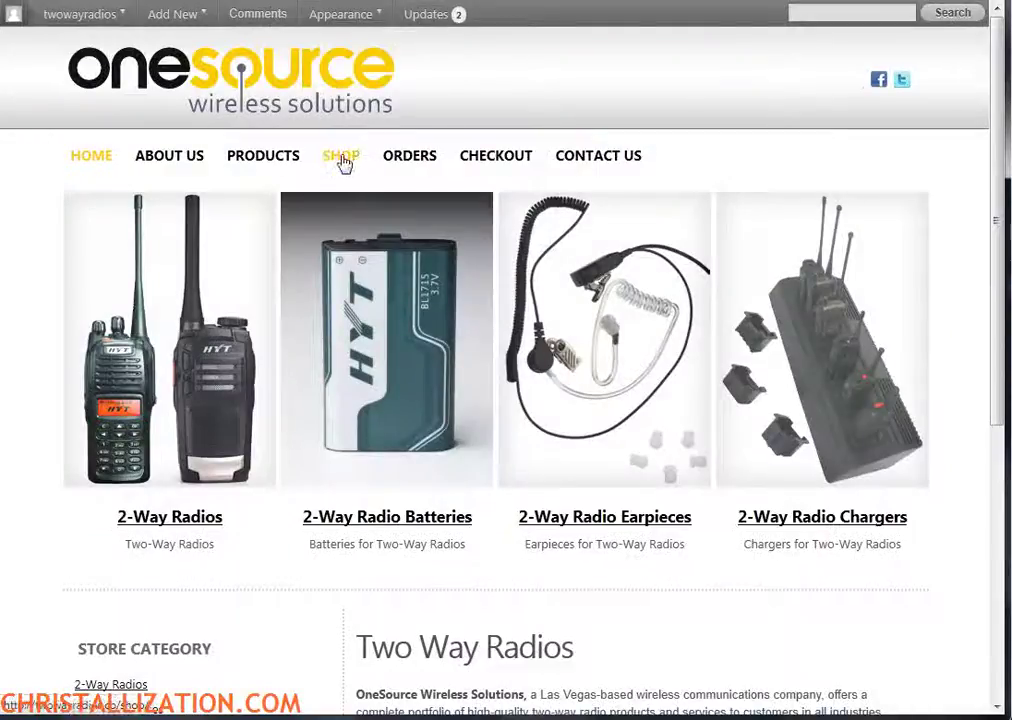
Create and publish a new titled page with comments and trackbacks disabled
mouse_move(175, 14)
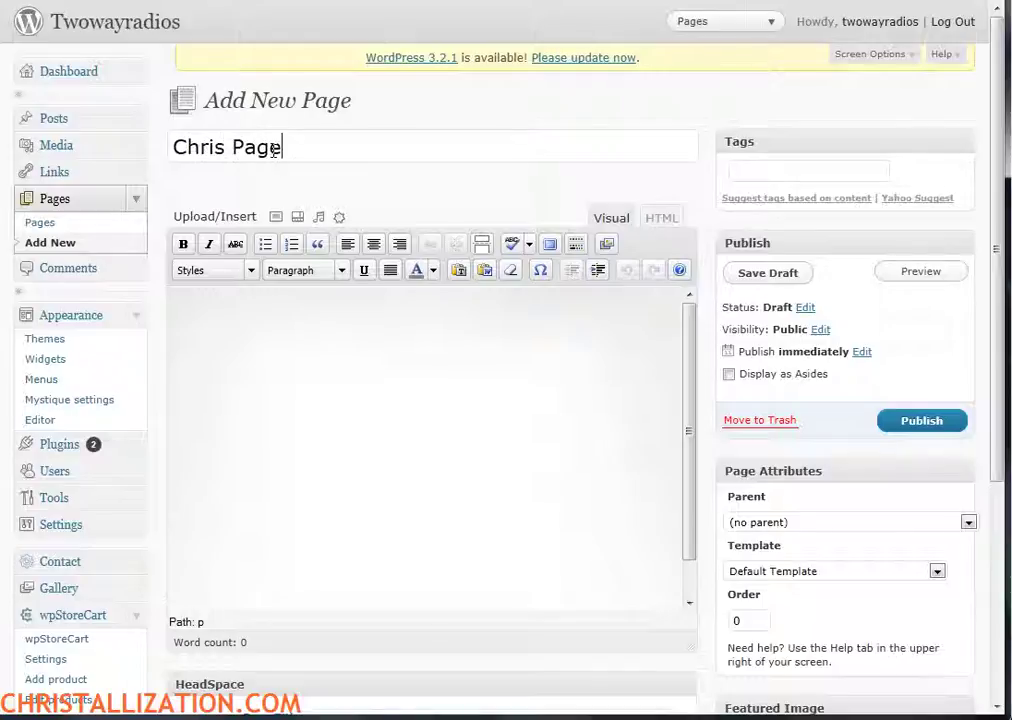
left_click(352, 377)
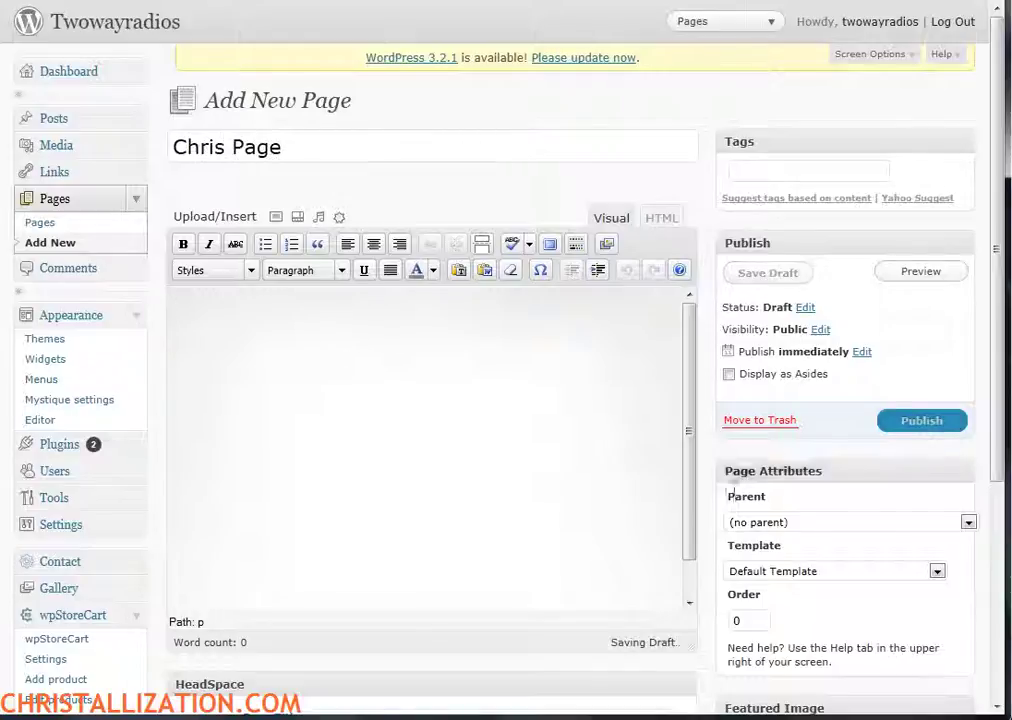
scroll(705, 548, "down", 3)
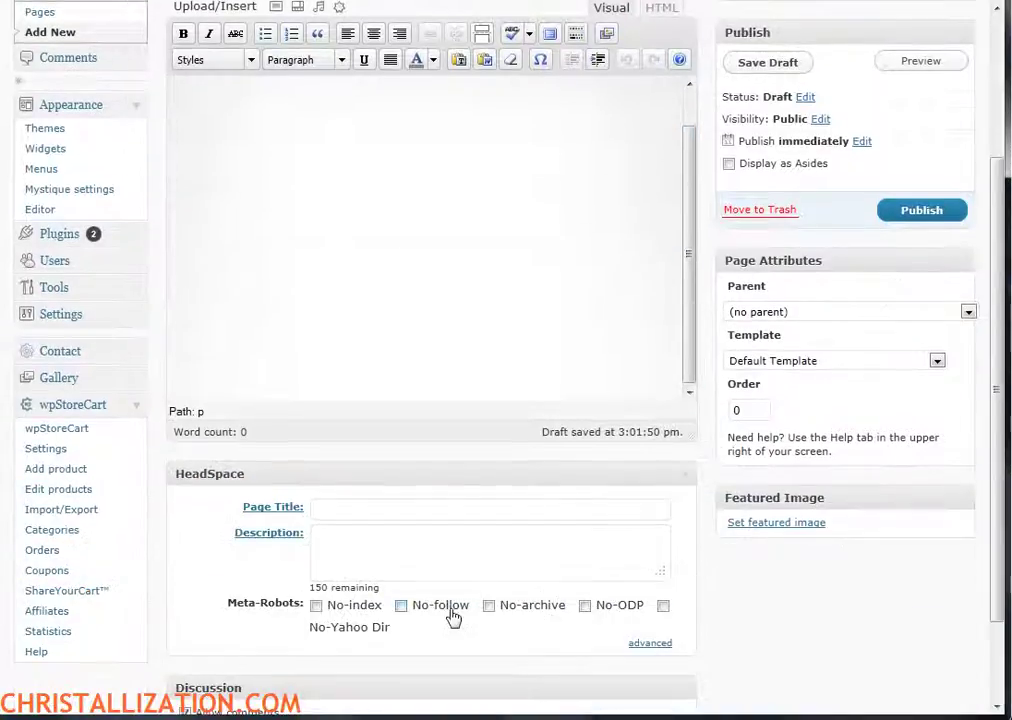
scroll(449, 615, "down", 2)
left_click(185, 617)
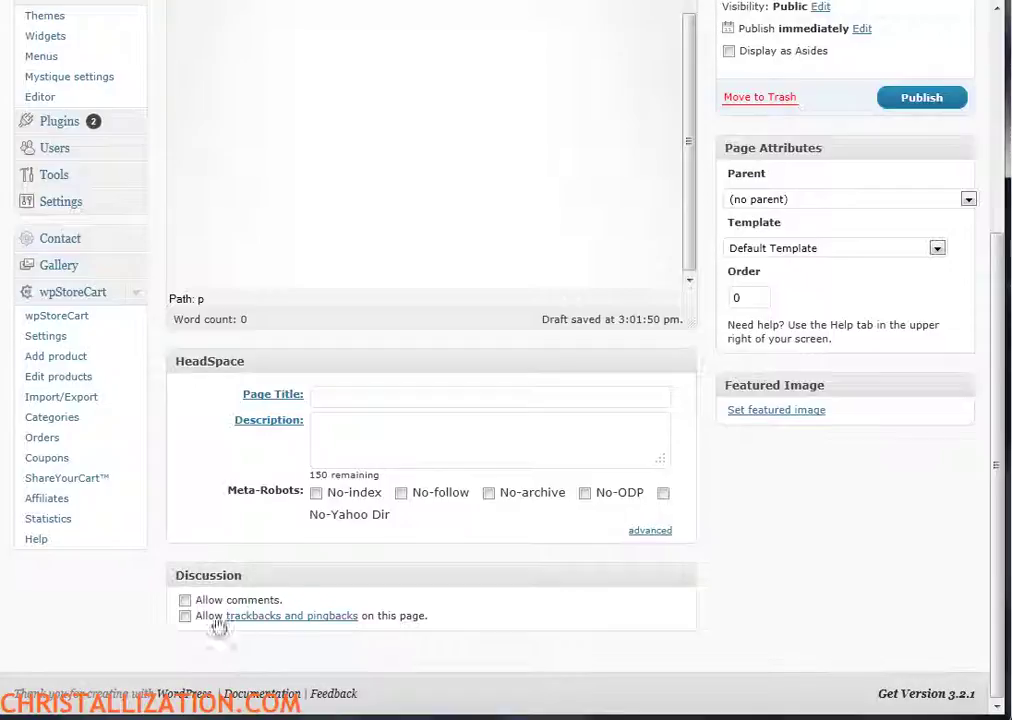
scroll(477, 598, "up", 5)
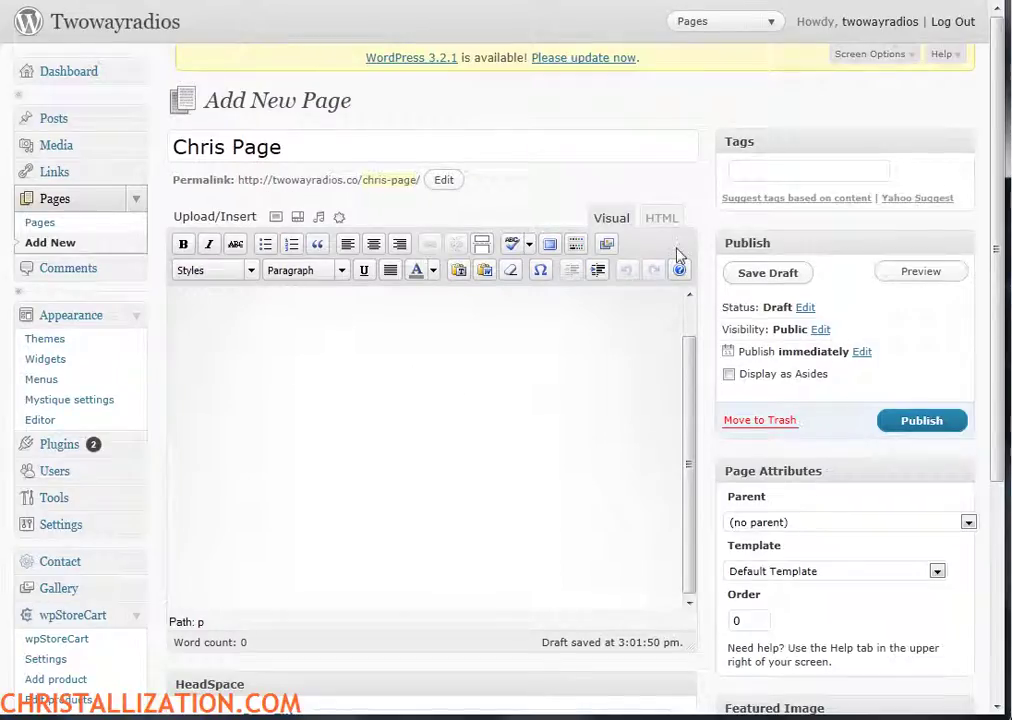
left_click(908, 424)
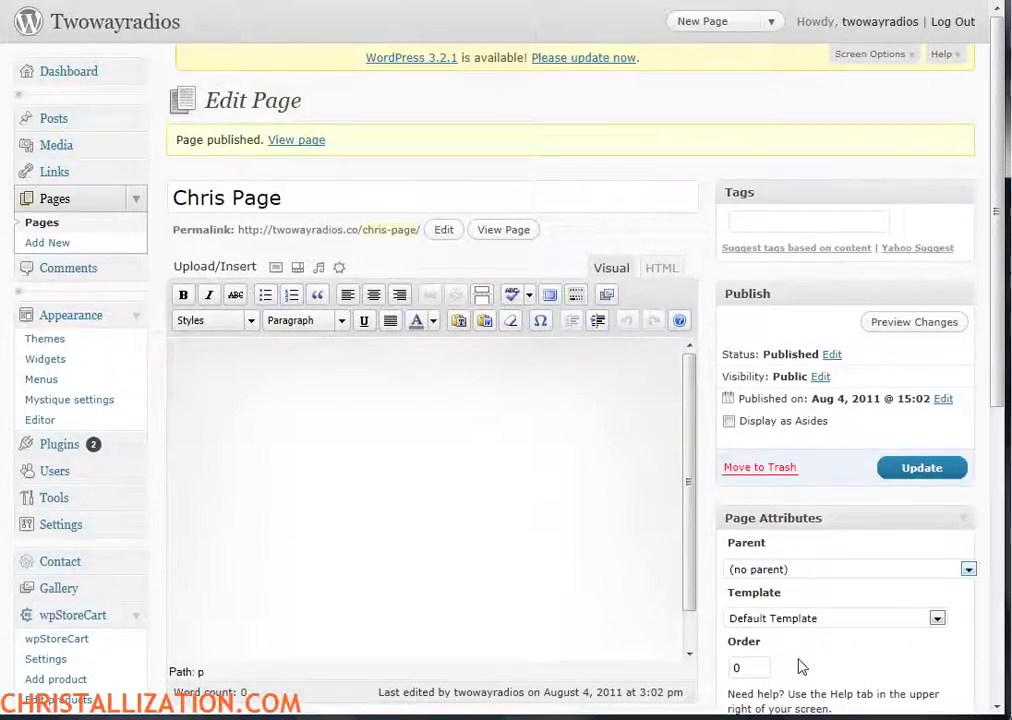
Review the published page's attributes and check the live site's navigation menu for the new page
scroll(791, 605, "down", 3)
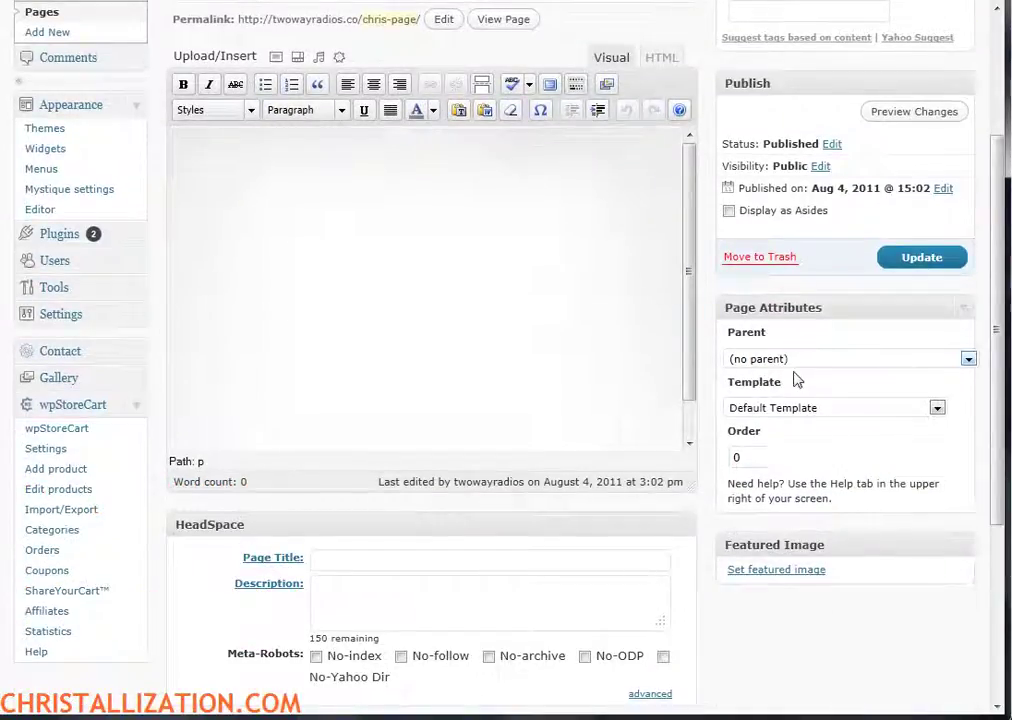
scroll(788, 262, "up", 3)
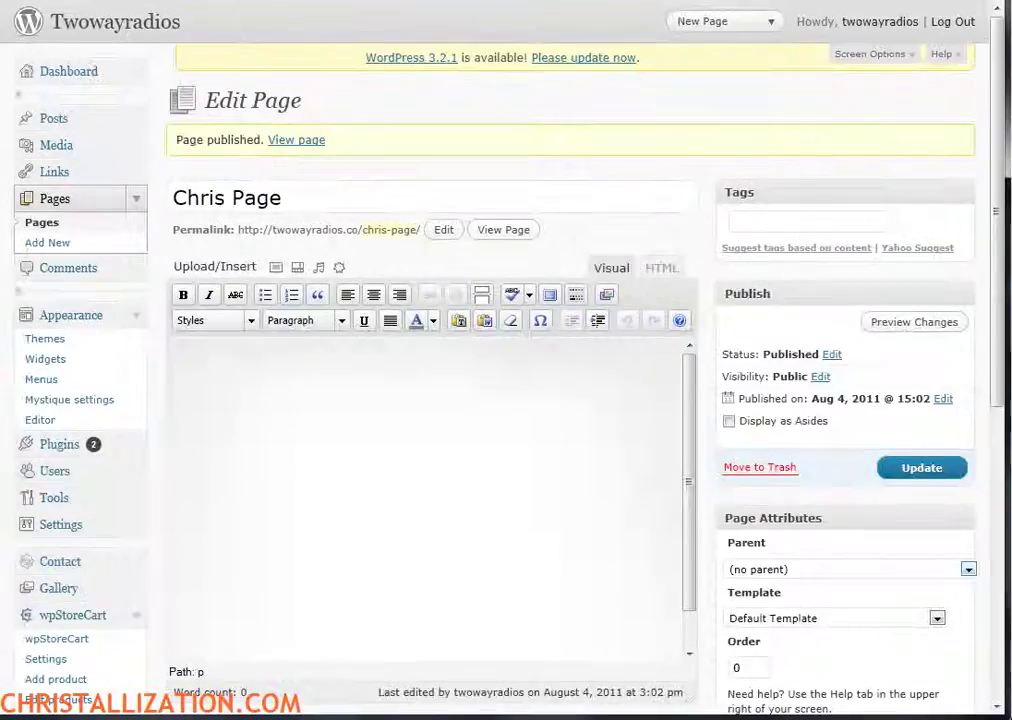
left_click(282, 140)
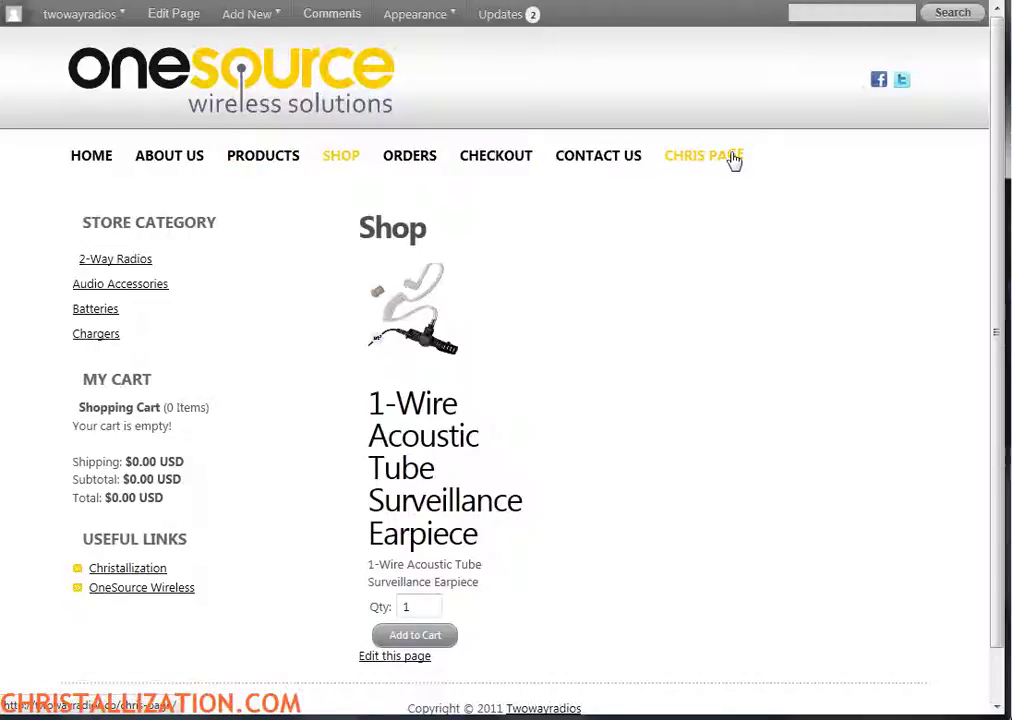
key("alt+Left")
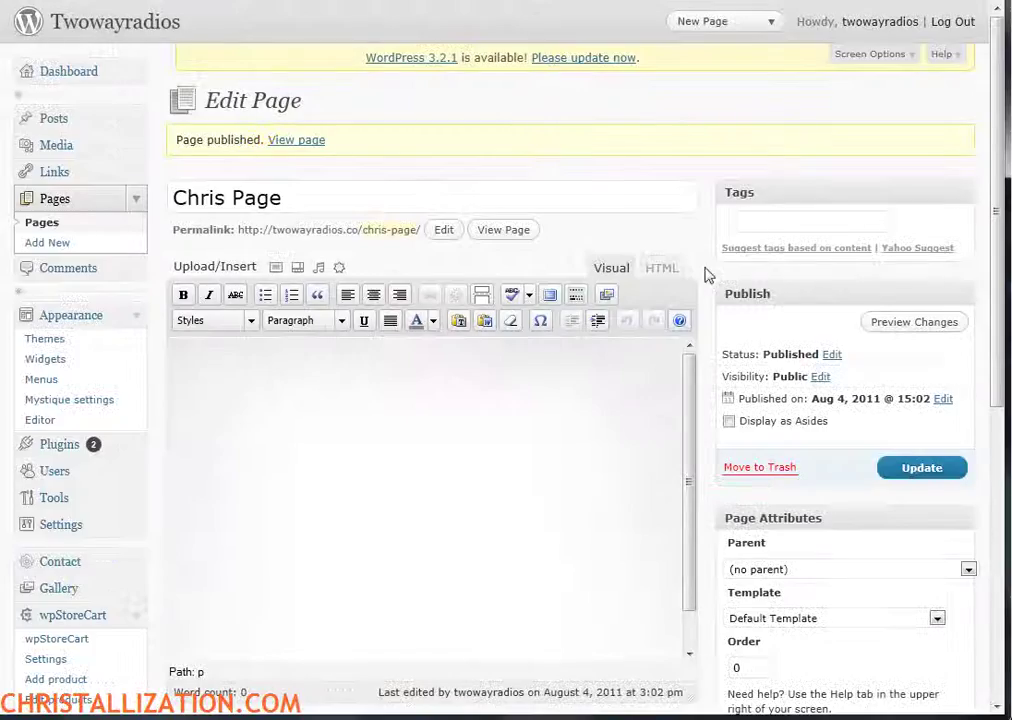
Check which pages are available for the Orders Page setting and look over the remaining wpStoreCart general options
scroll(197, 490, "down", 4)
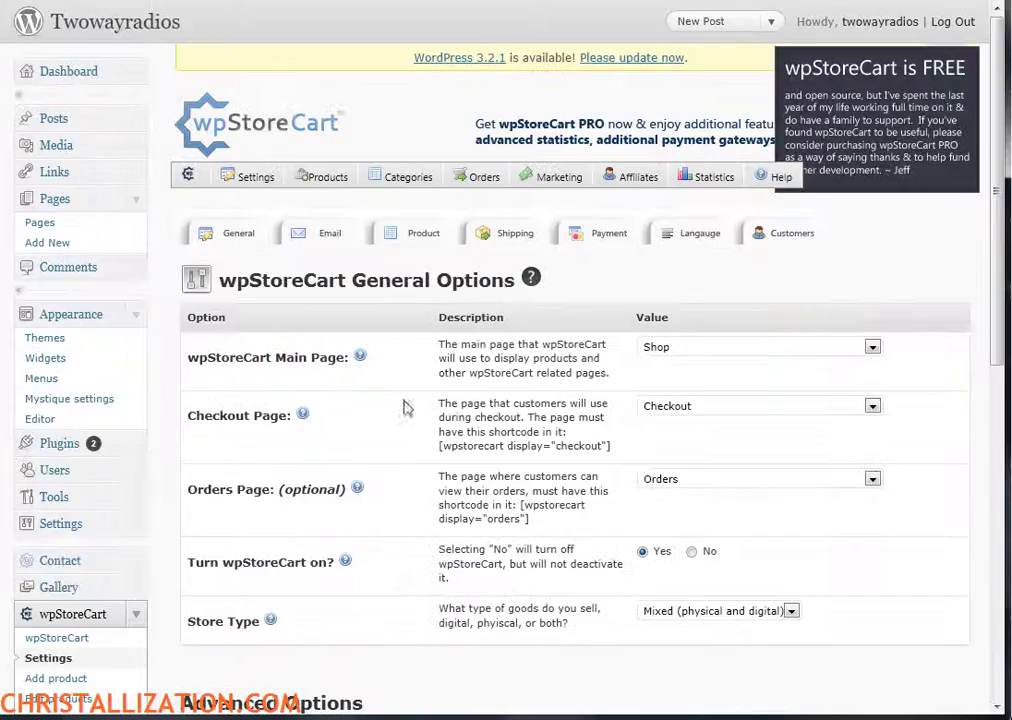
mouse_move(238, 177)
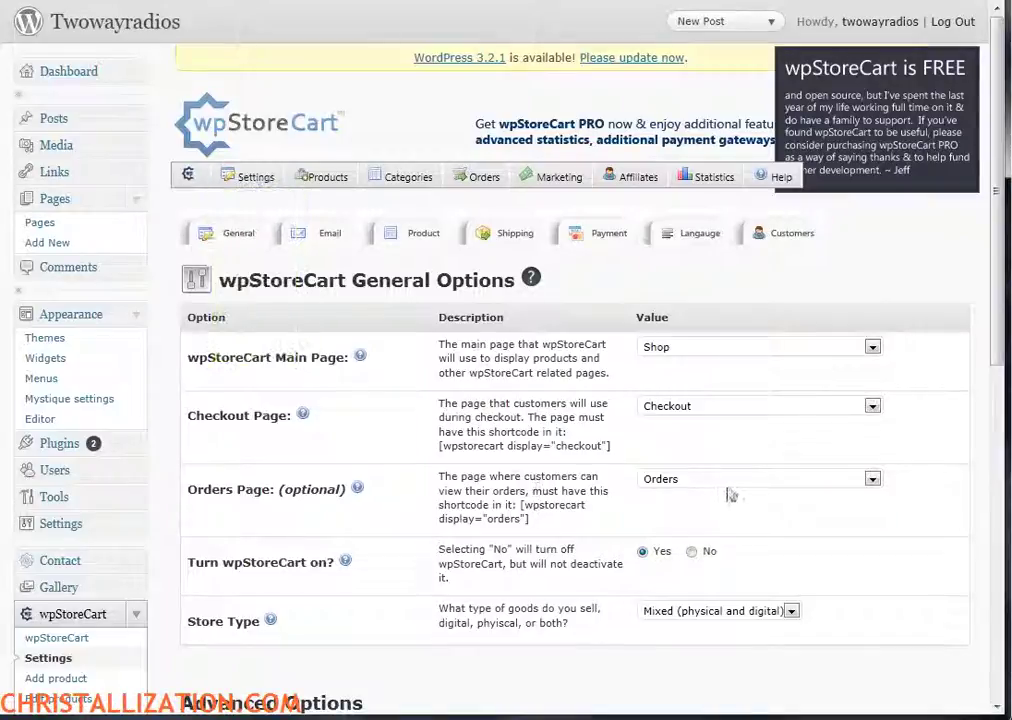
left_click(739, 480)
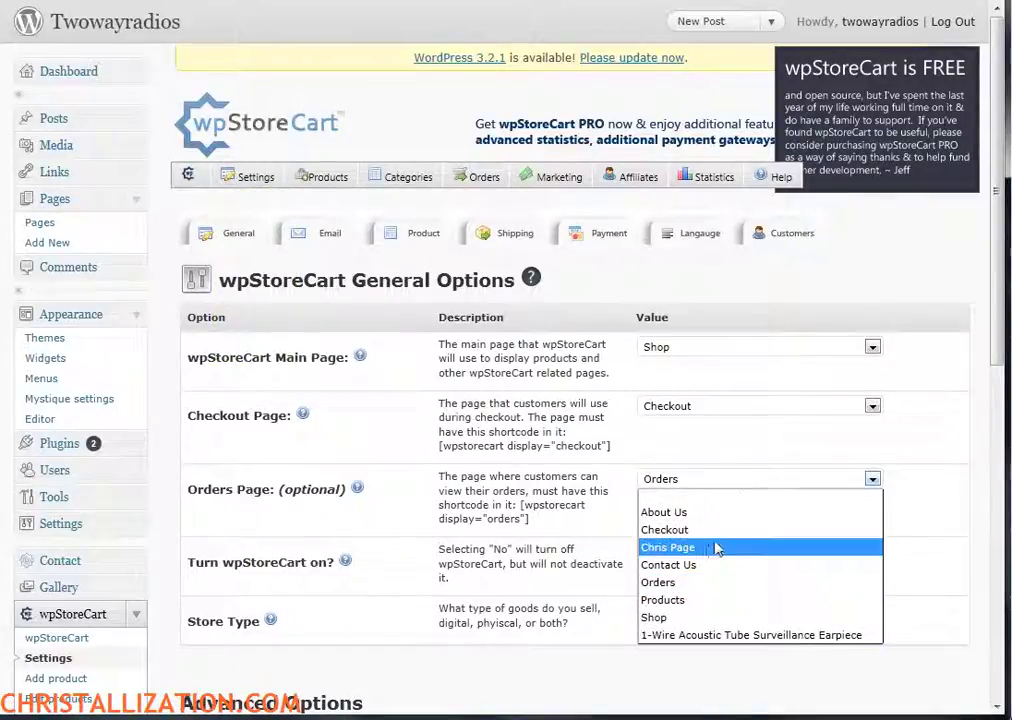
left_click(768, 474)
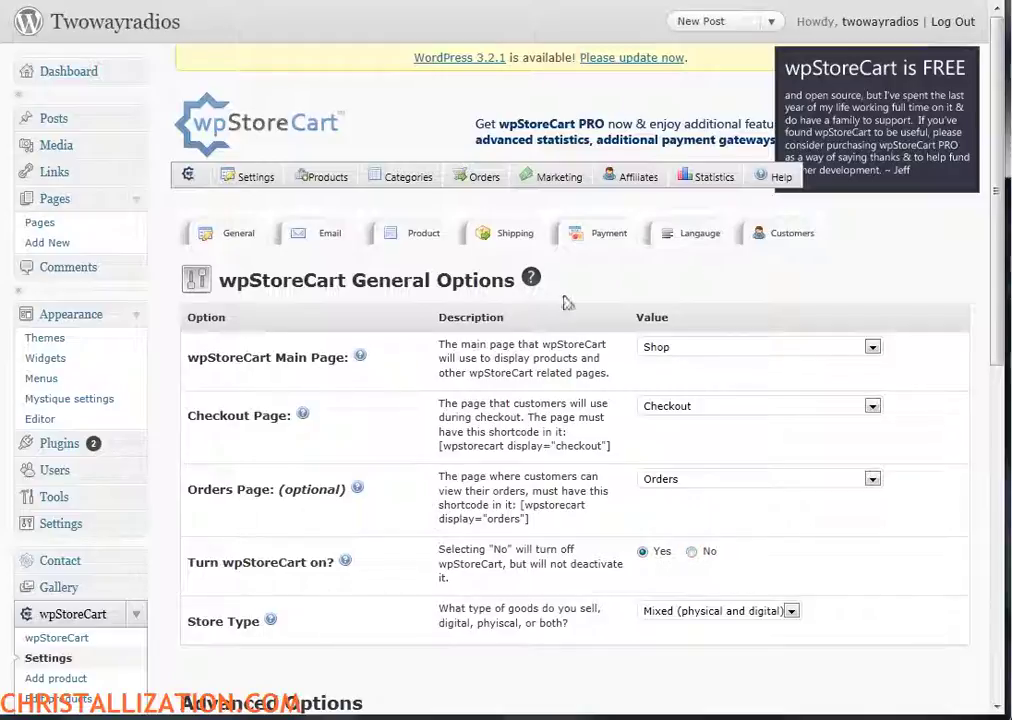
scroll(490, 463, "down", 6)
scroll(492, 445, "up", 6)
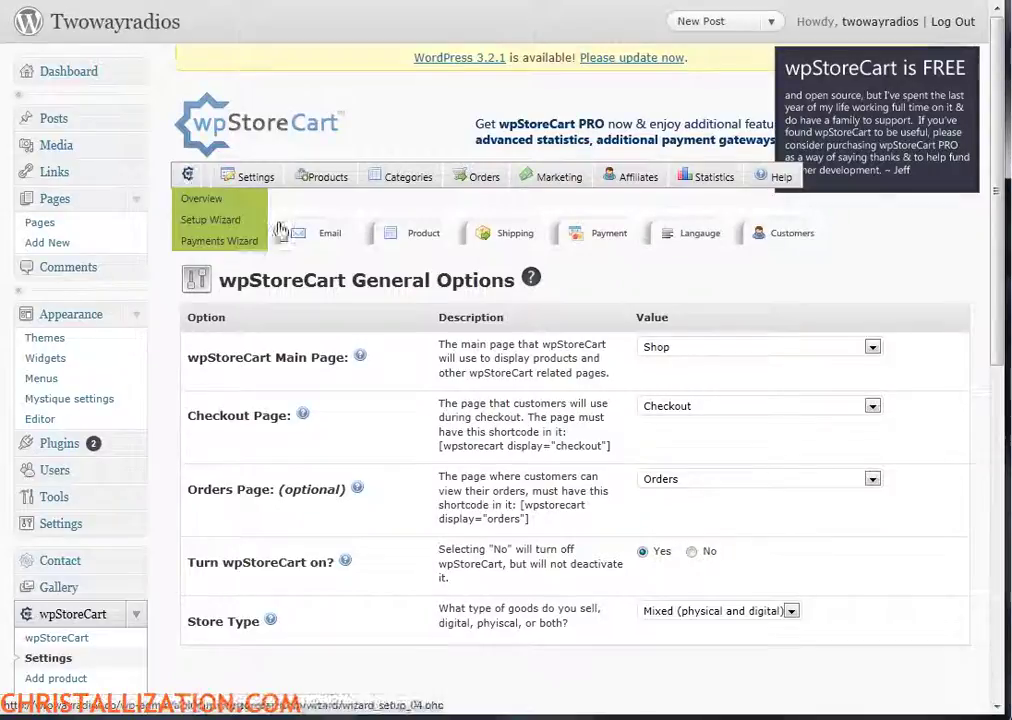
mouse_move(295, 193)
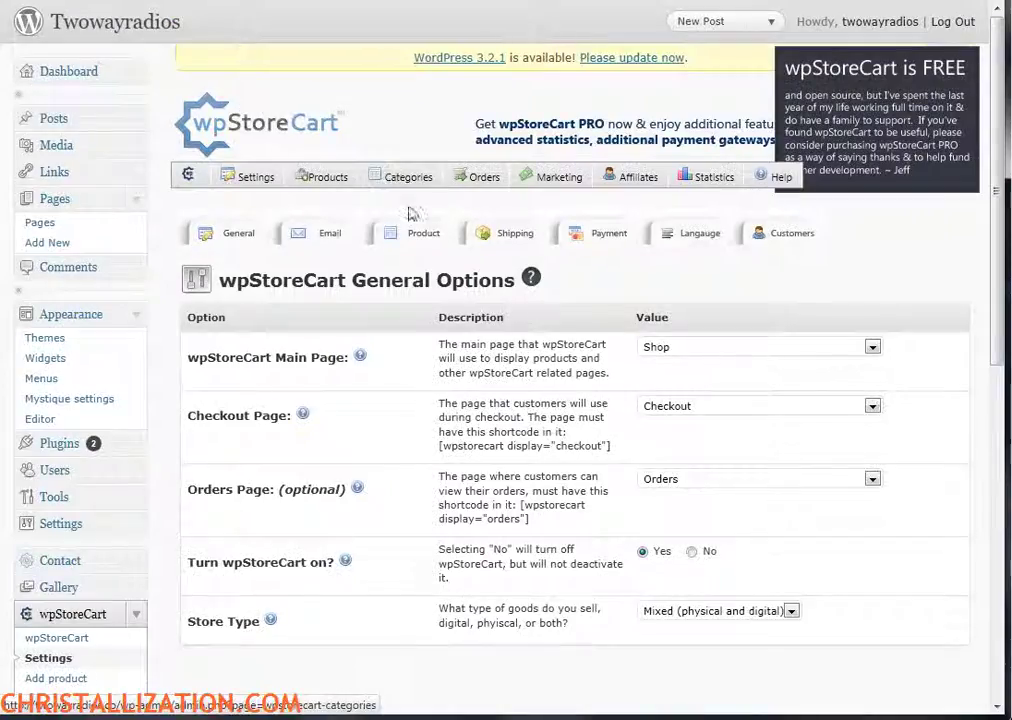
Create a wpStoreCart product category named with a first name, with no parent and page 3
left_click(418, 189)
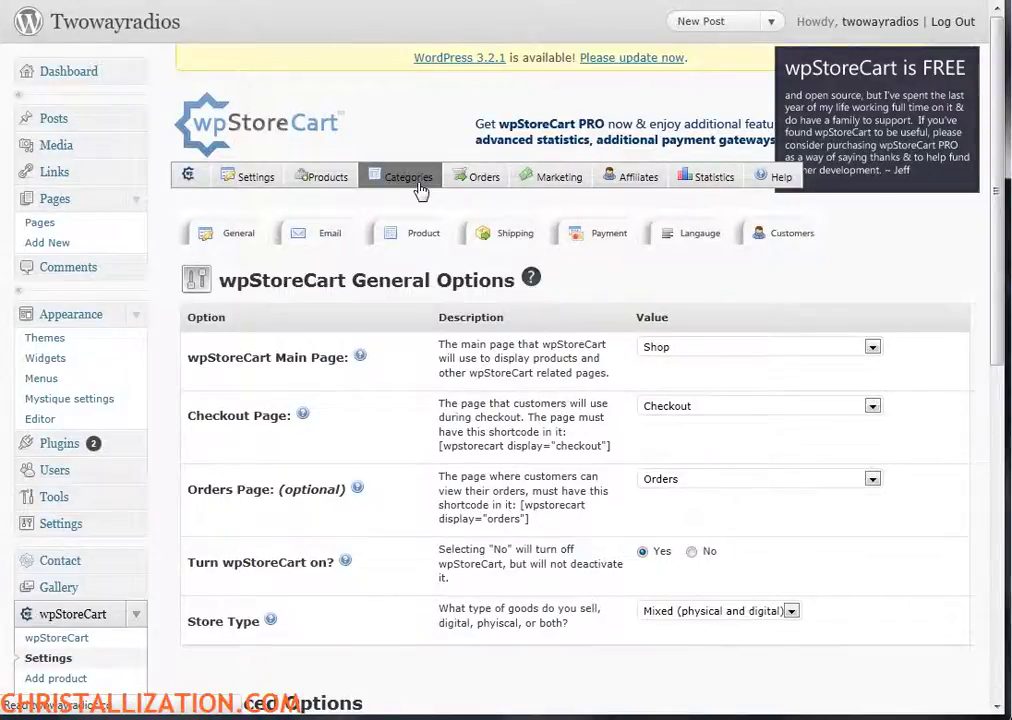
scroll(361, 479, "down", 2)
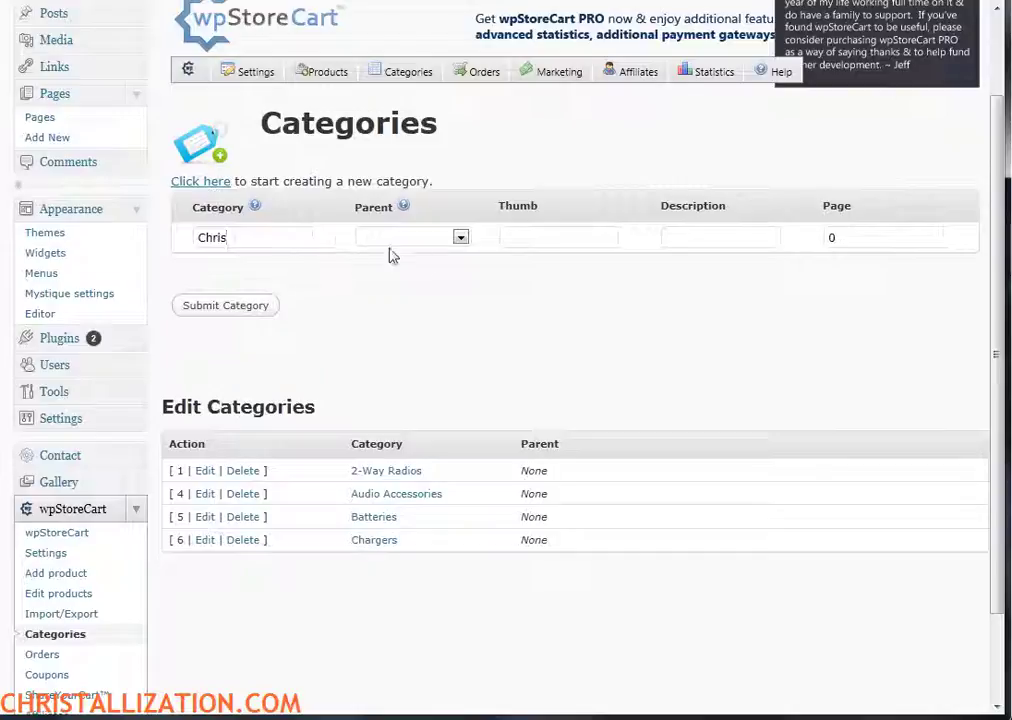
left_click(461, 239)
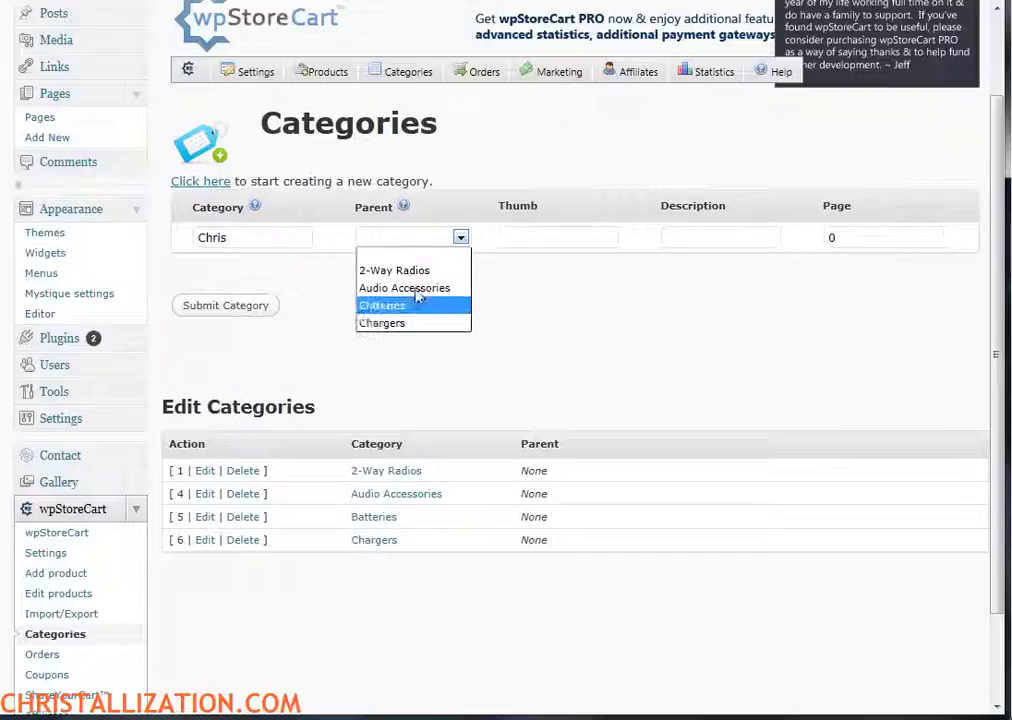
left_click(481, 287)
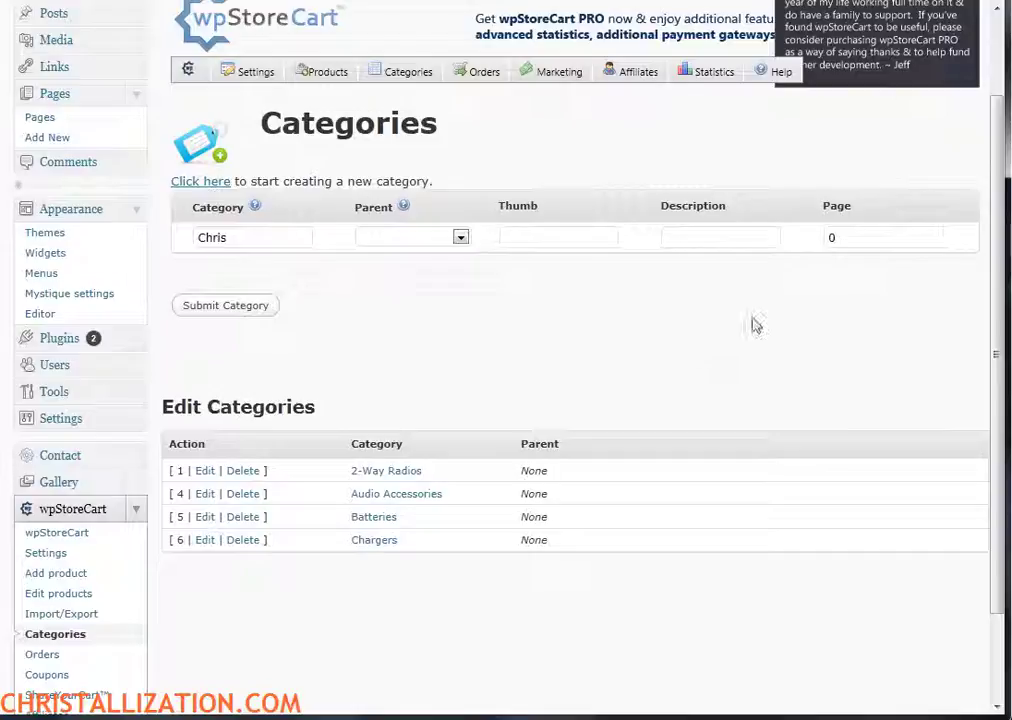
left_click(840, 237)
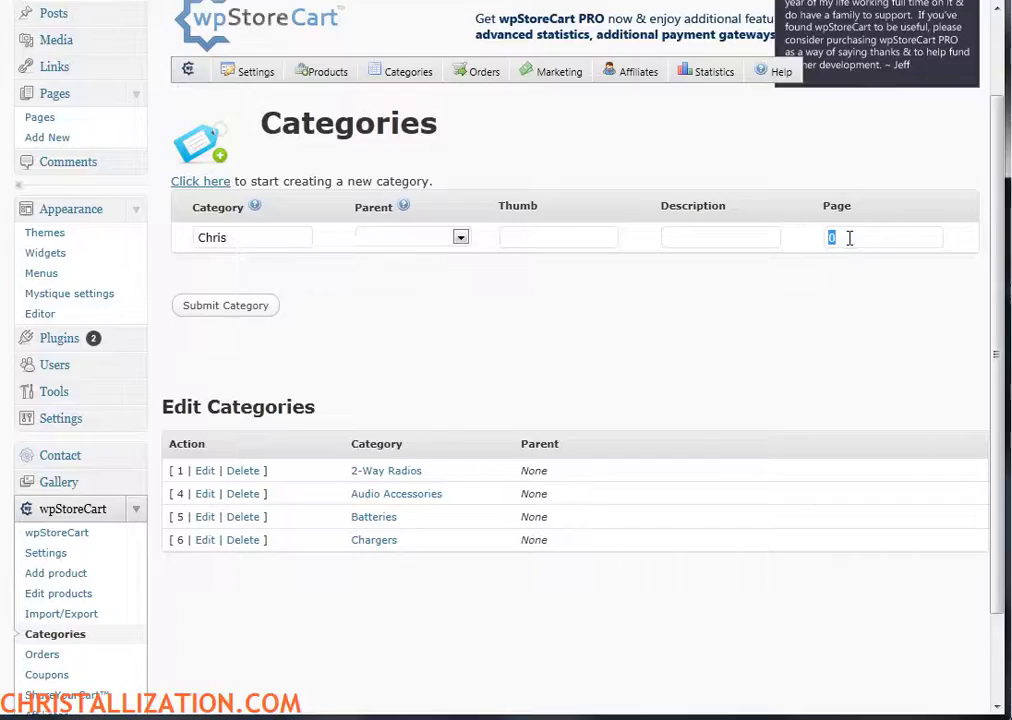
left_click(848, 240)
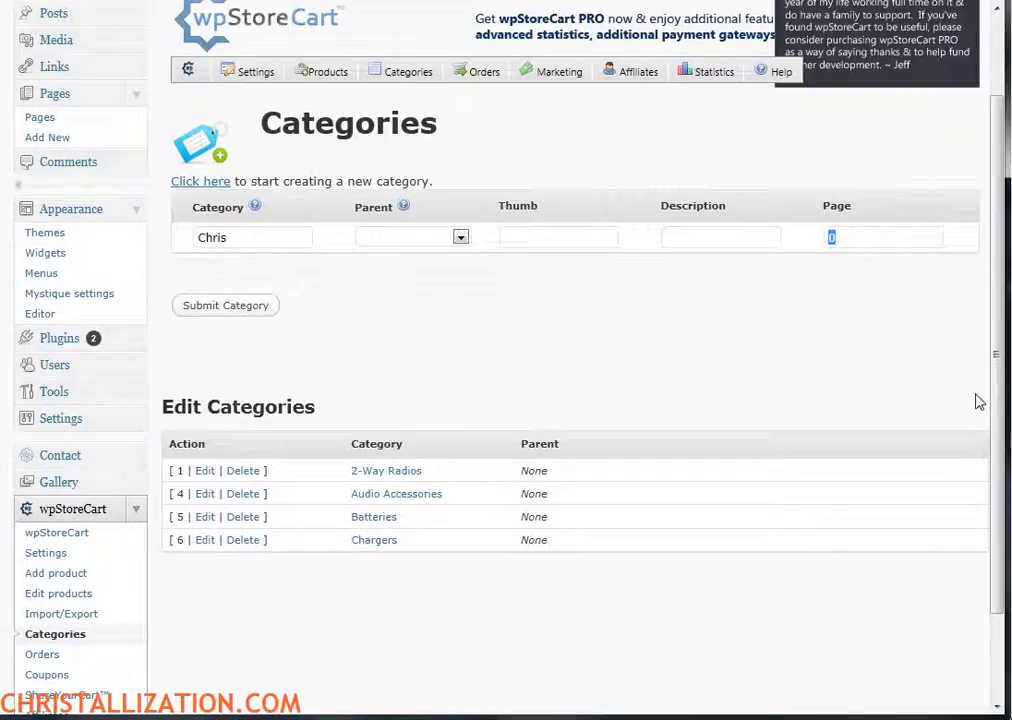
type("3")
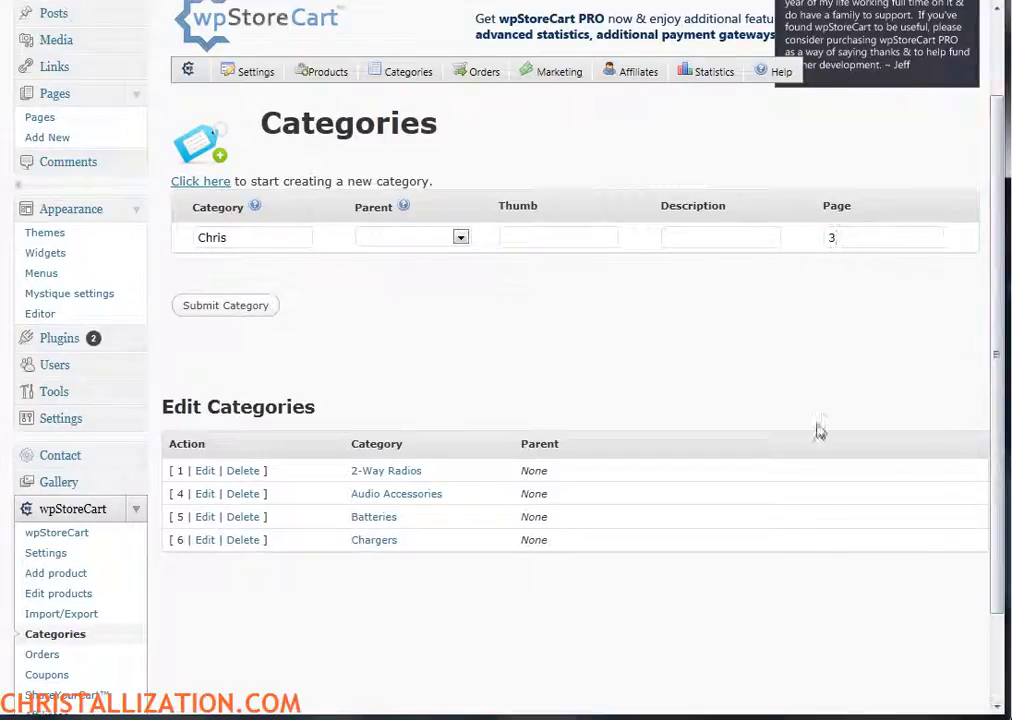
left_click(221, 309)
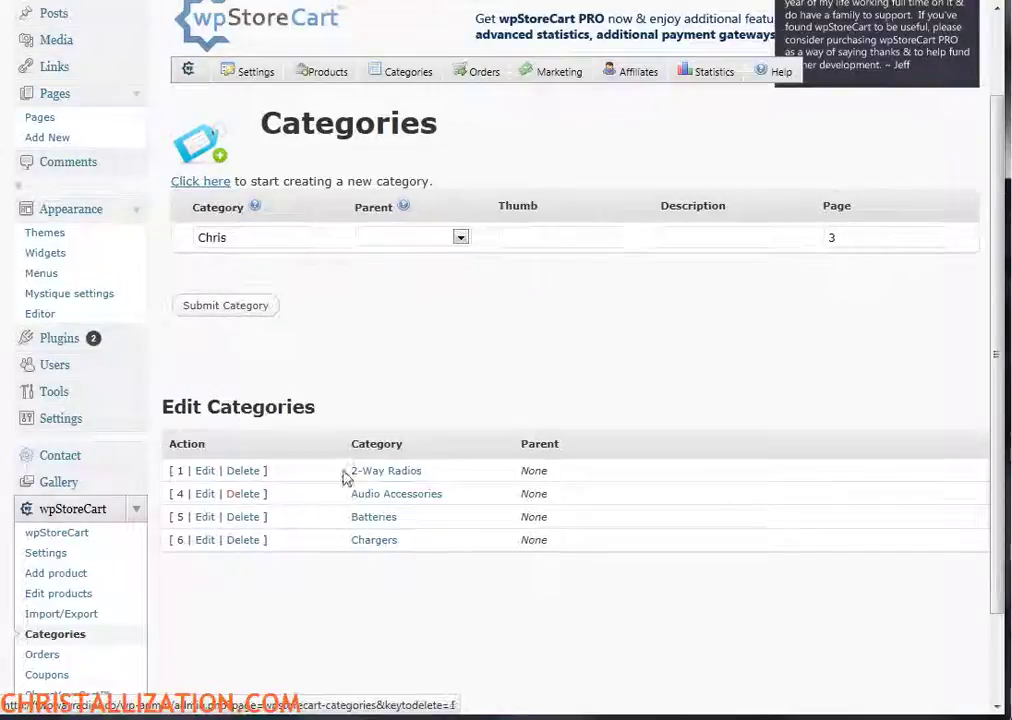
Delete the newly added first-name category from the category list
scroll(418, 622, "down", 3)
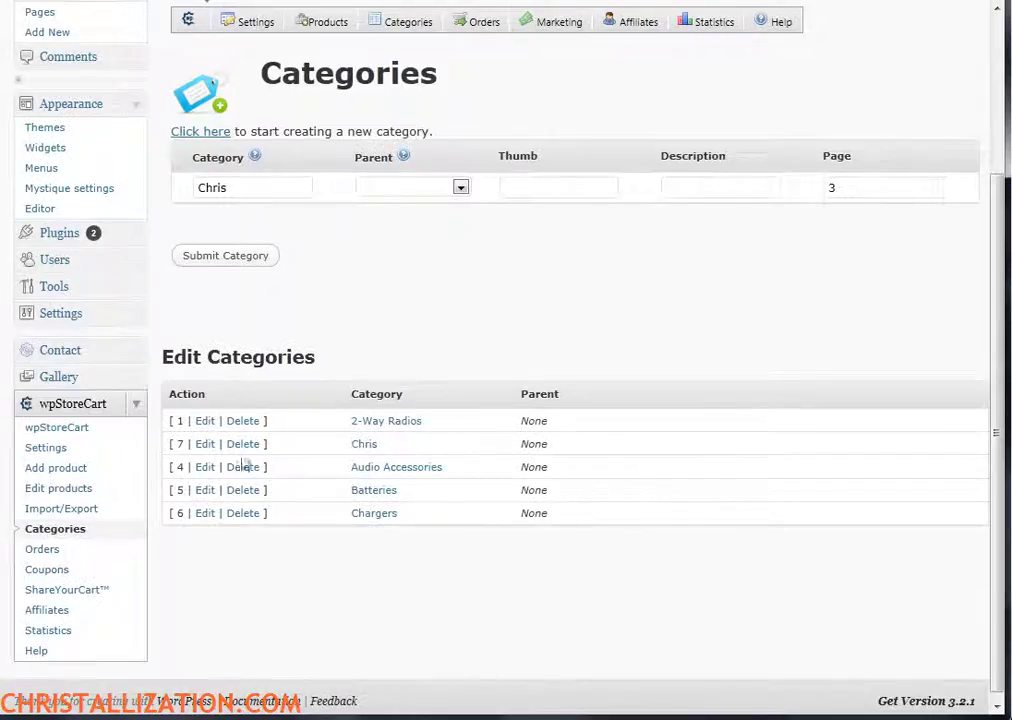
left_click(243, 444)
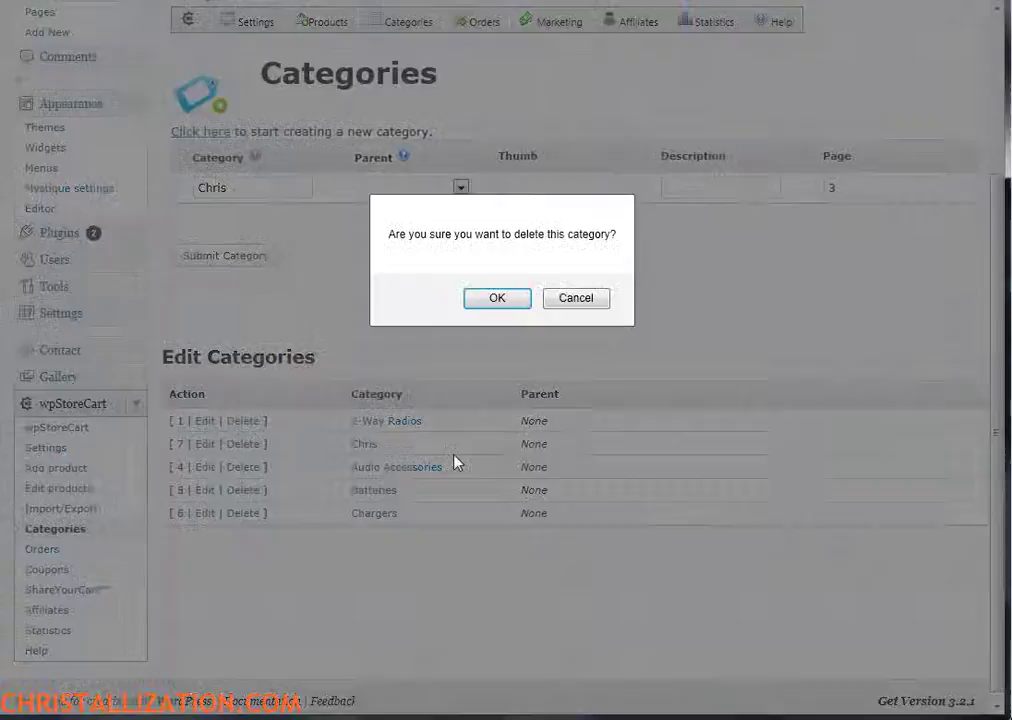
left_click(466, 299)
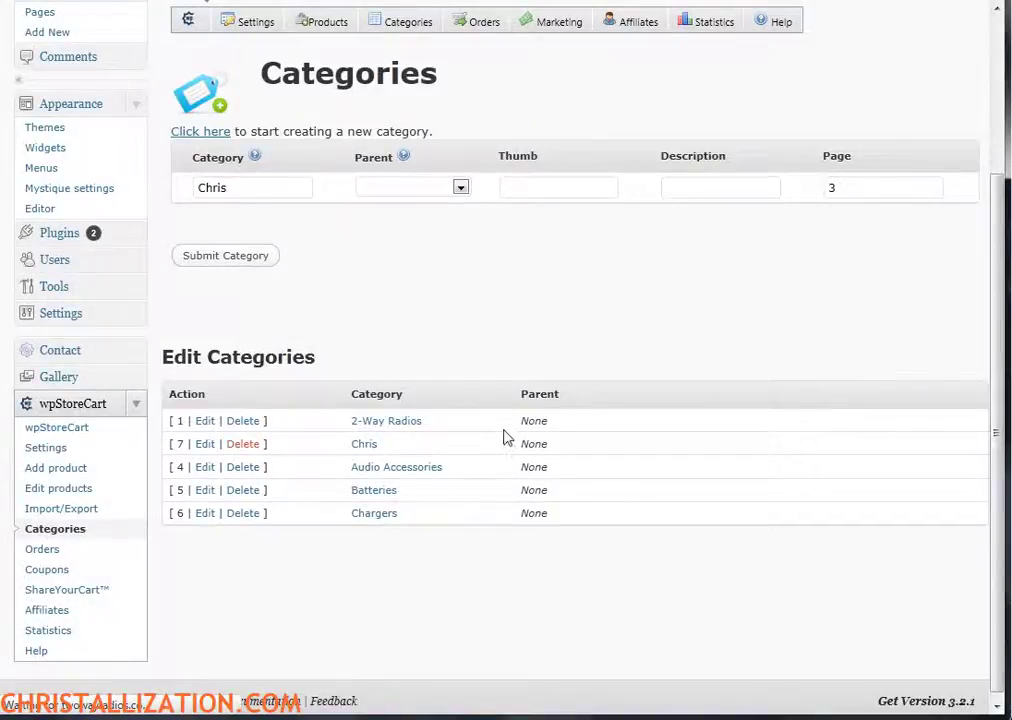
scroll(419, 527, "down", 3)
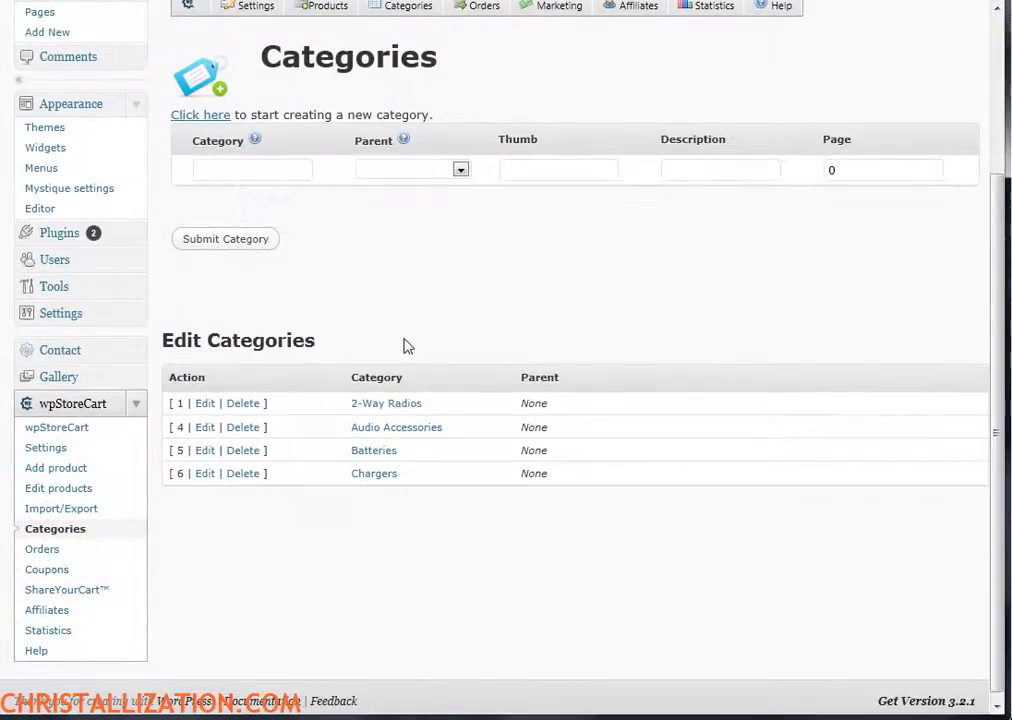
Start a new product, naming it as a person's shirt, with the introduction description "my shirt is awesome"
scroll(404, 346, "up", 3)
mouse_move(334, 226)
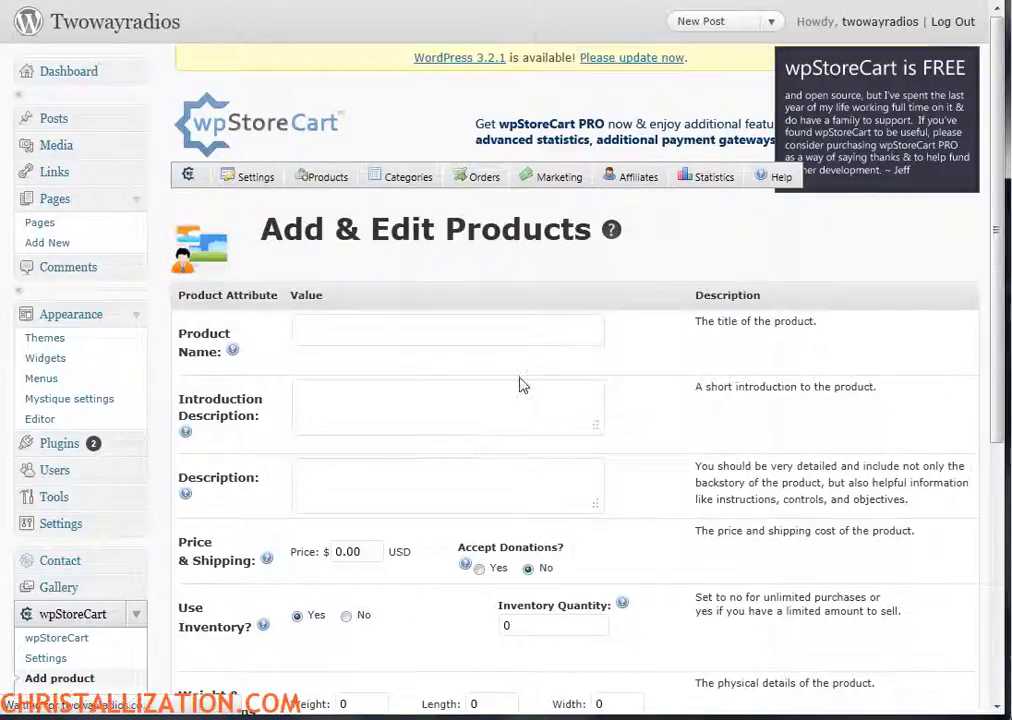
scroll(630, 450, "down", 5)
scroll(660, 462, "up", 5)
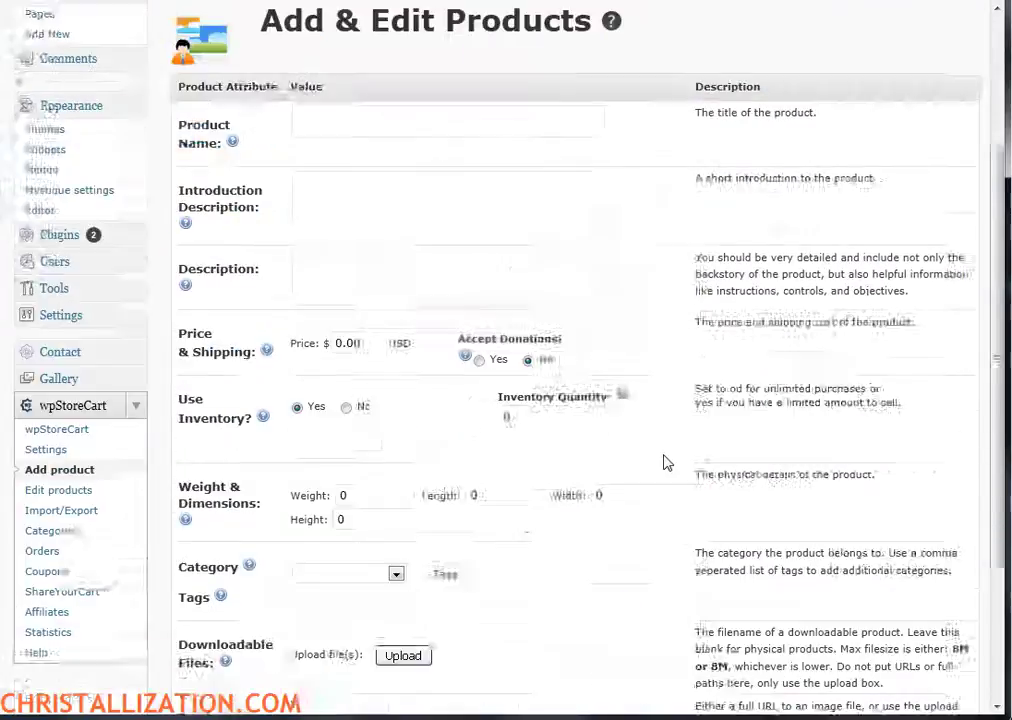
left_click(357, 330)
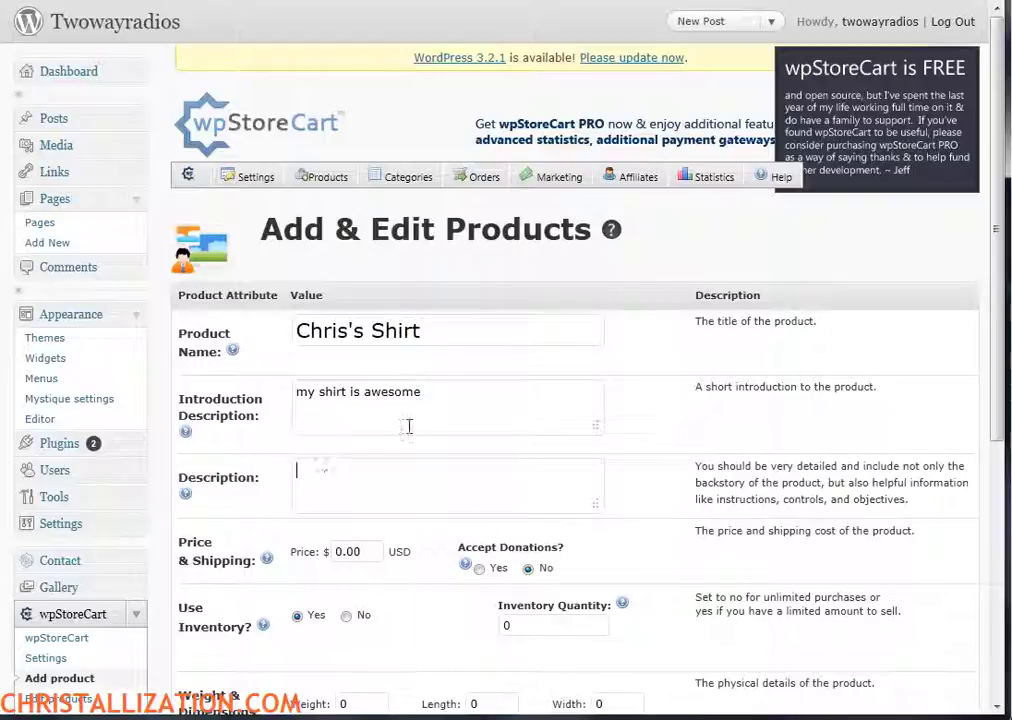
Copy the introduction text into the product's Description twice, giving "my shirt is awesome my shirt is awesome"
left_click_drag(422, 393, 232, 410)
key("ctrl+c")
left_click(334, 477)
key("ctrl+v")
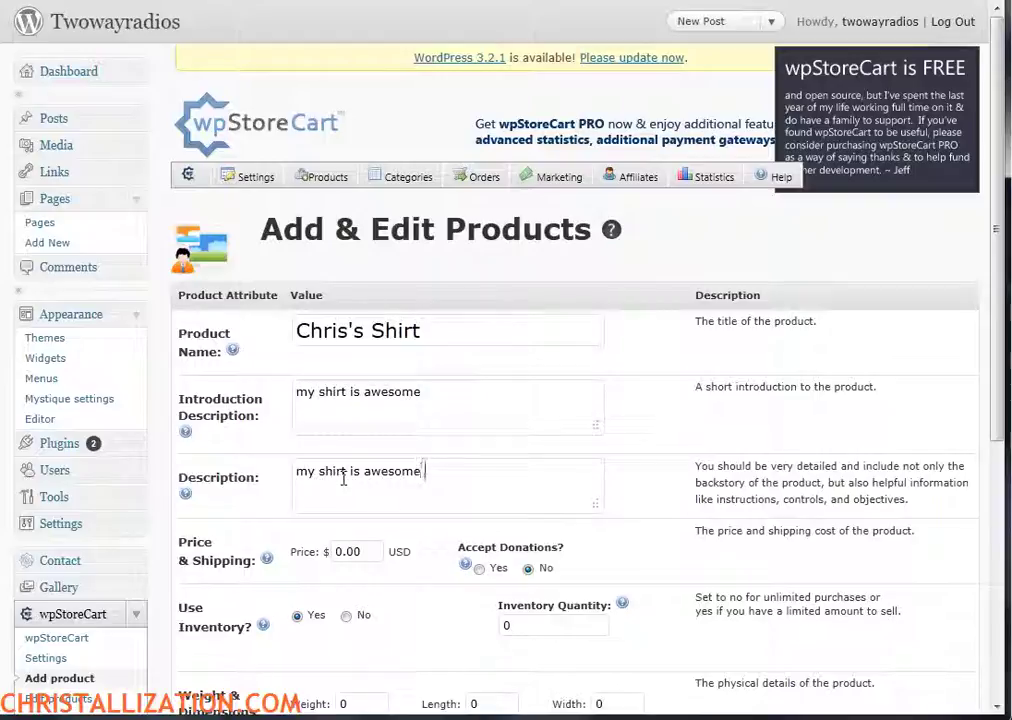
key("ctrl+v")
Set the product's price to 20.00 USD and its inventory quantity to 500
scroll(610, 545, "down", 1)
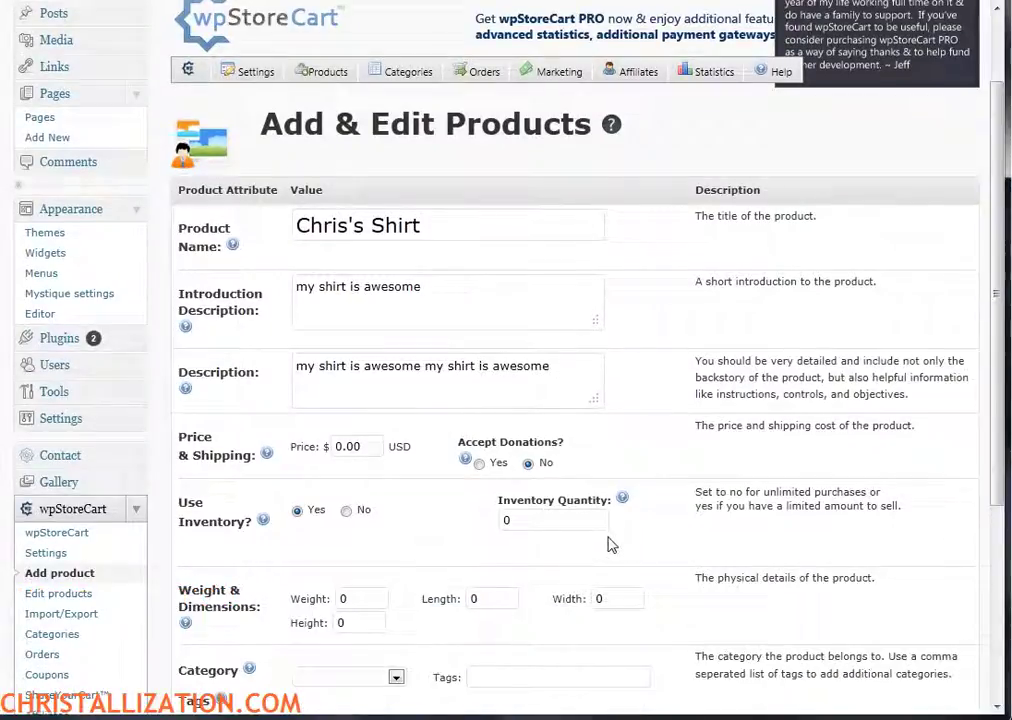
left_click_drag(345, 450, 313, 443)
type("20")
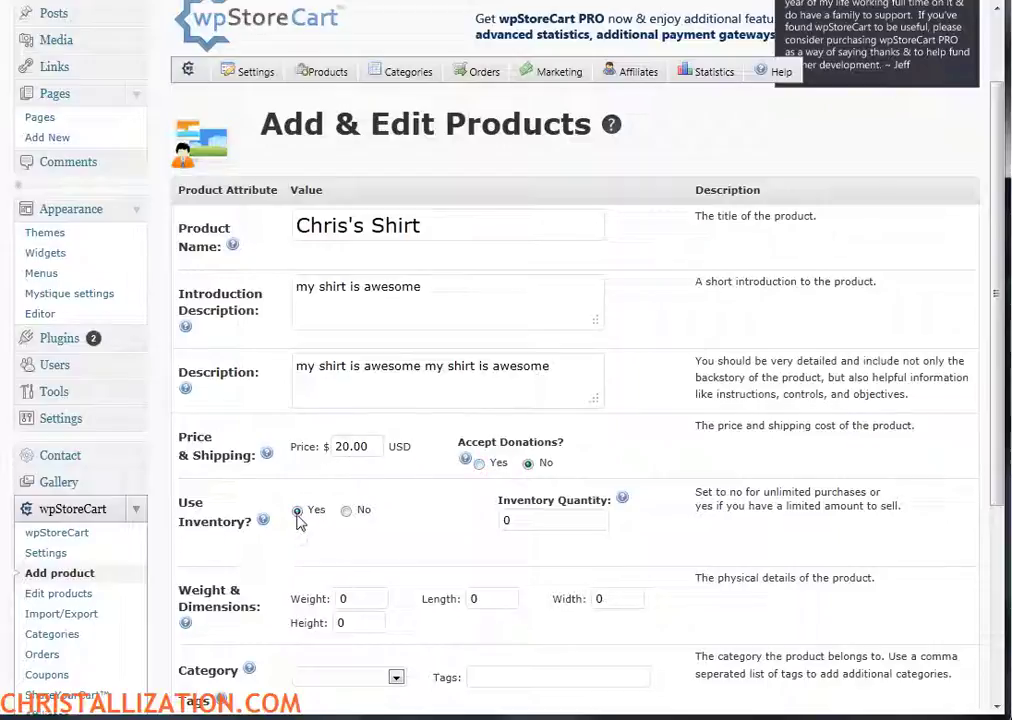
double_click(523, 521)
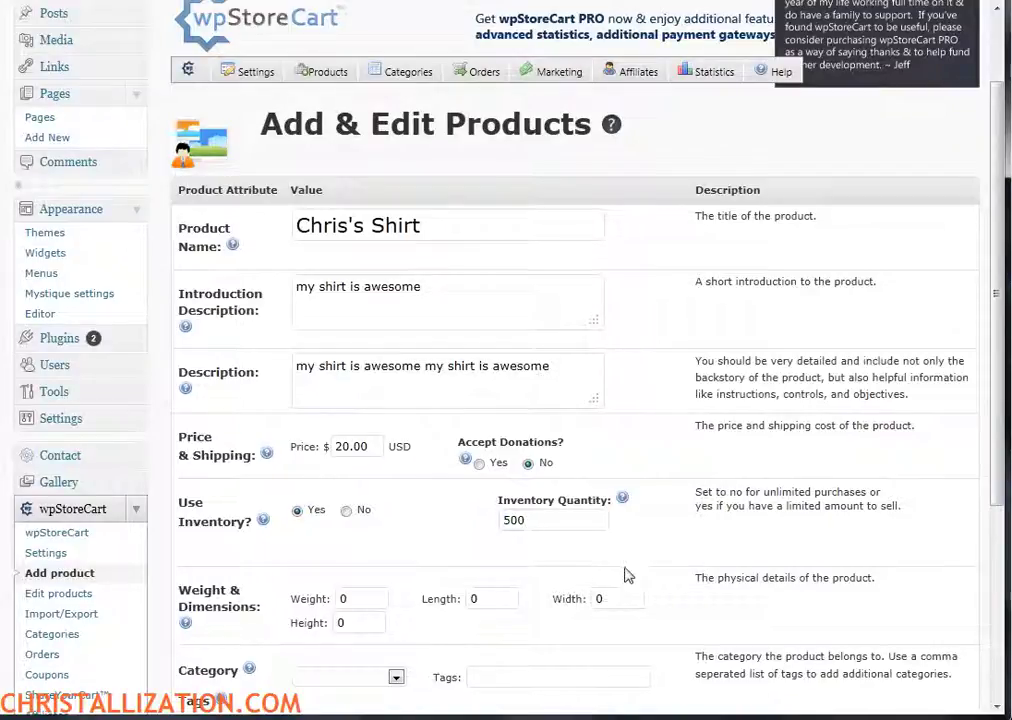
Assign the product to the 2-Way Radios category and enter comma-separated tags of a first name, shirts, and both combined
scroll(645, 550, "down", 3)
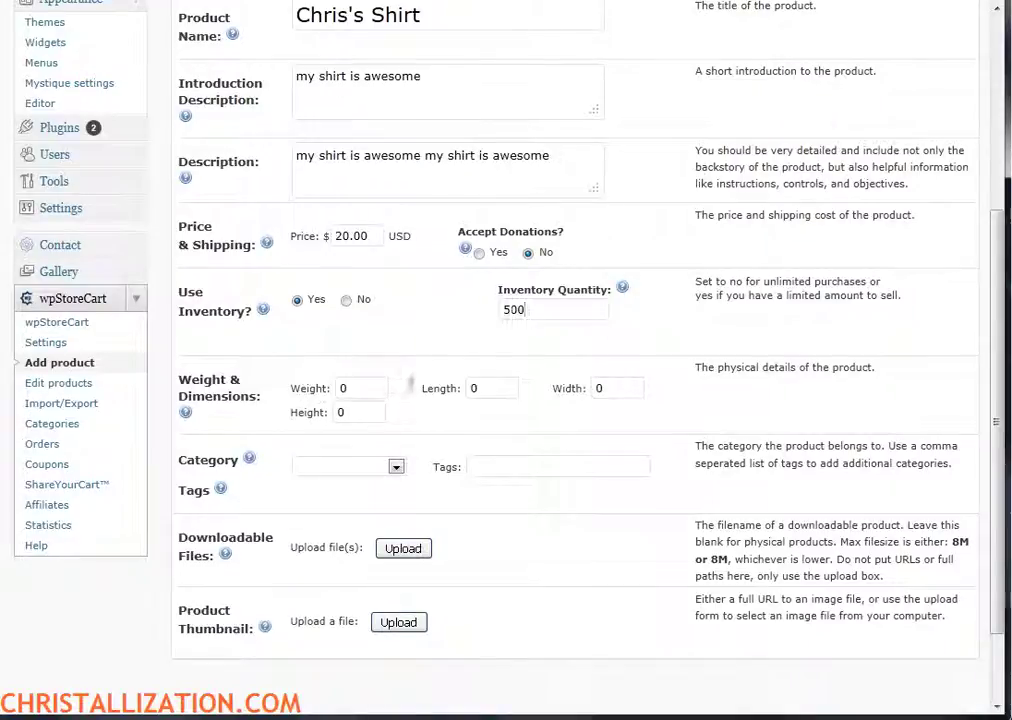
scroll(400, 381, "up", 5)
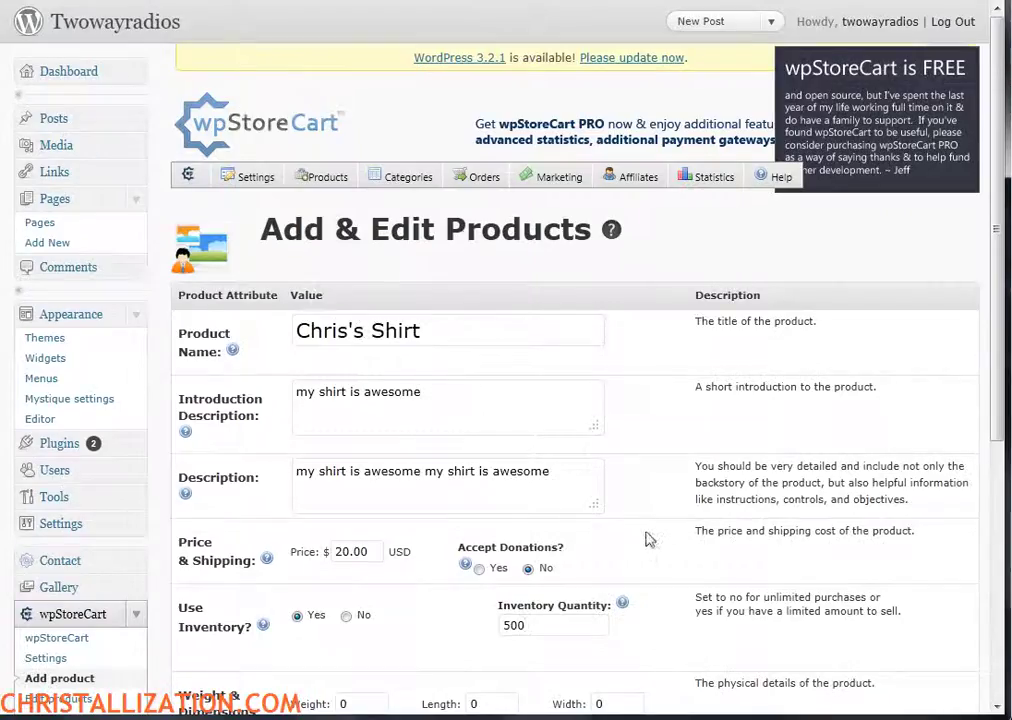
scroll(645, 500, "down", 5)
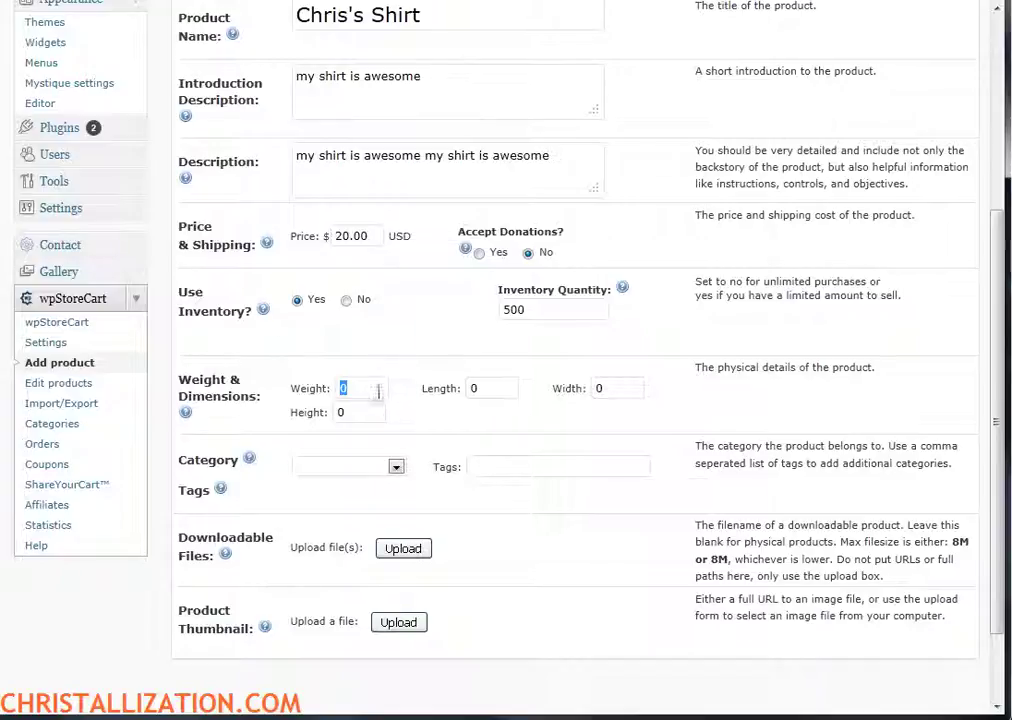
left_click(395, 467)
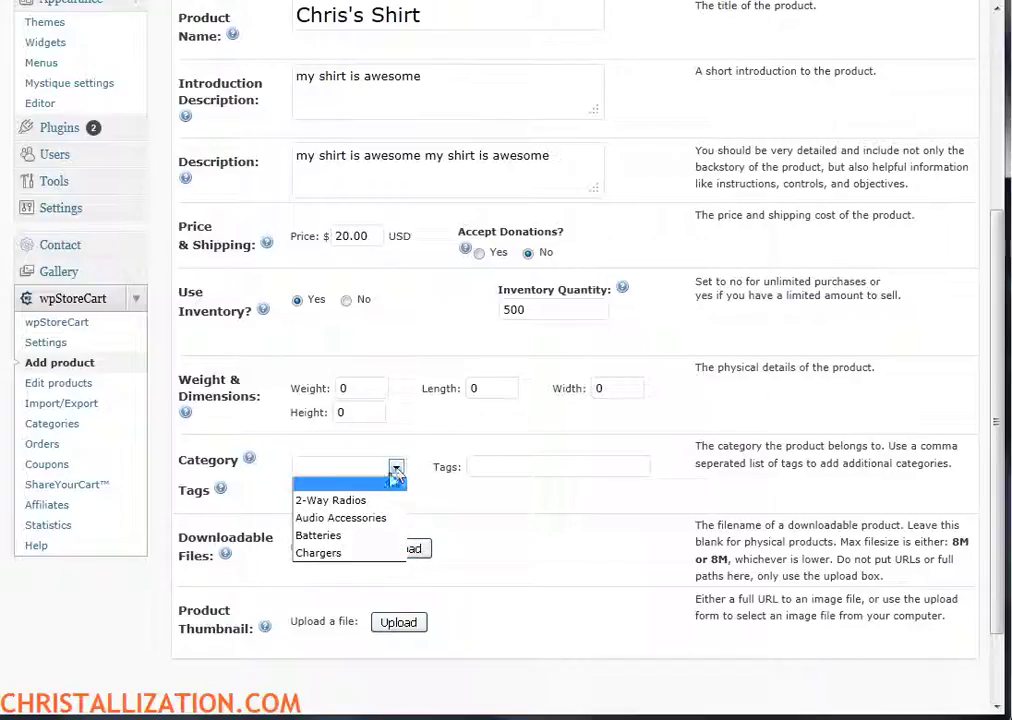
left_click(425, 492)
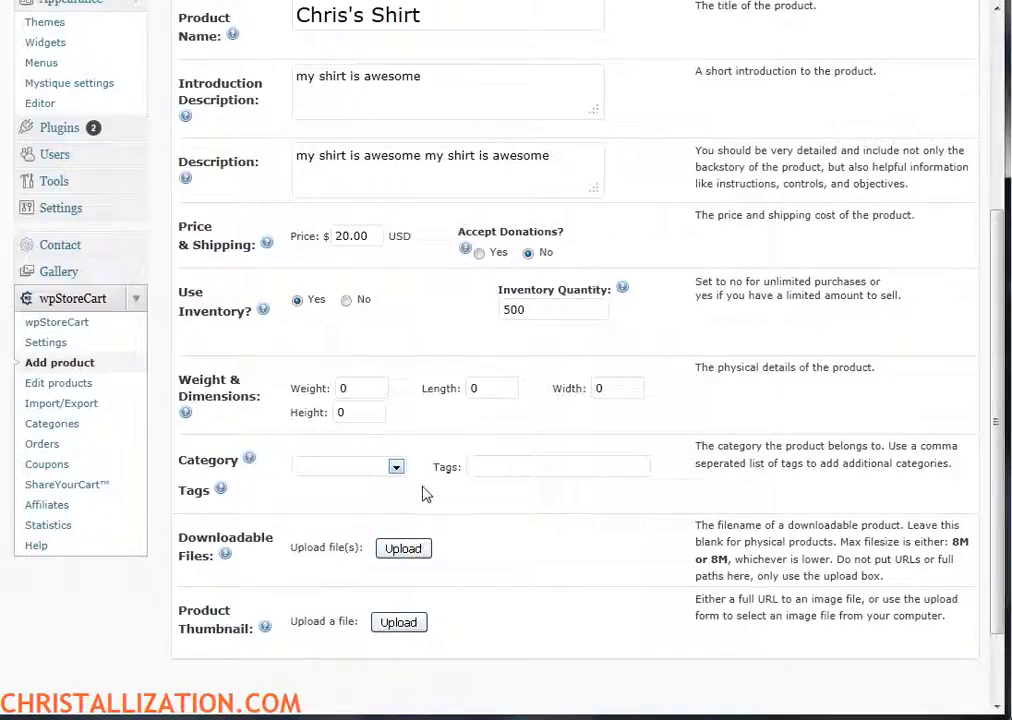
left_click(396, 467)
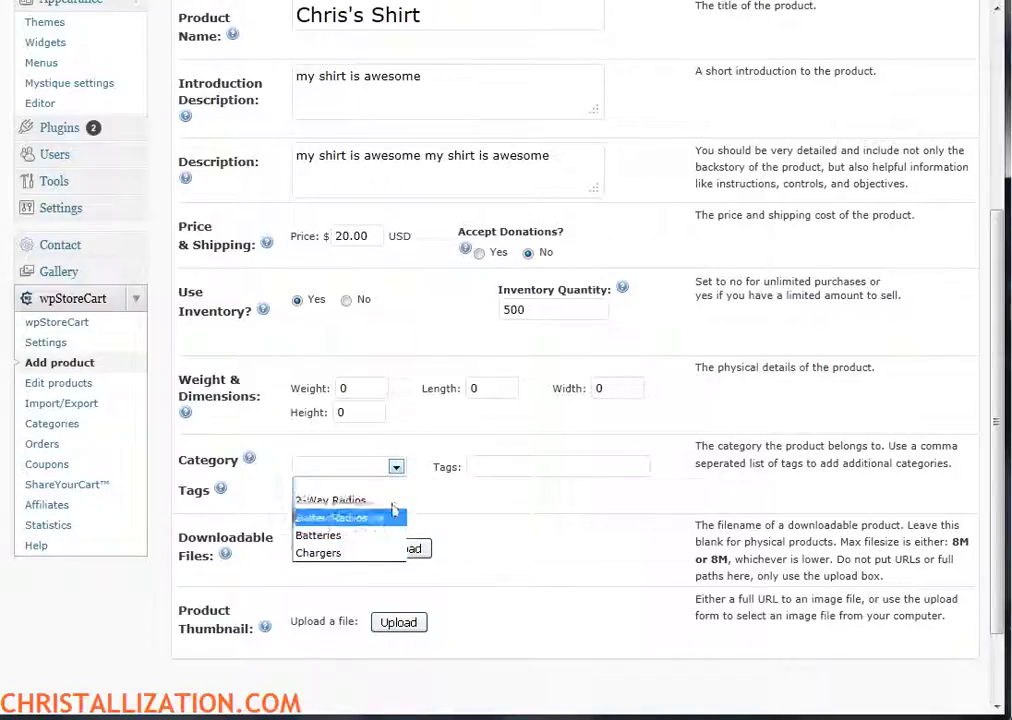
left_click(352, 500)
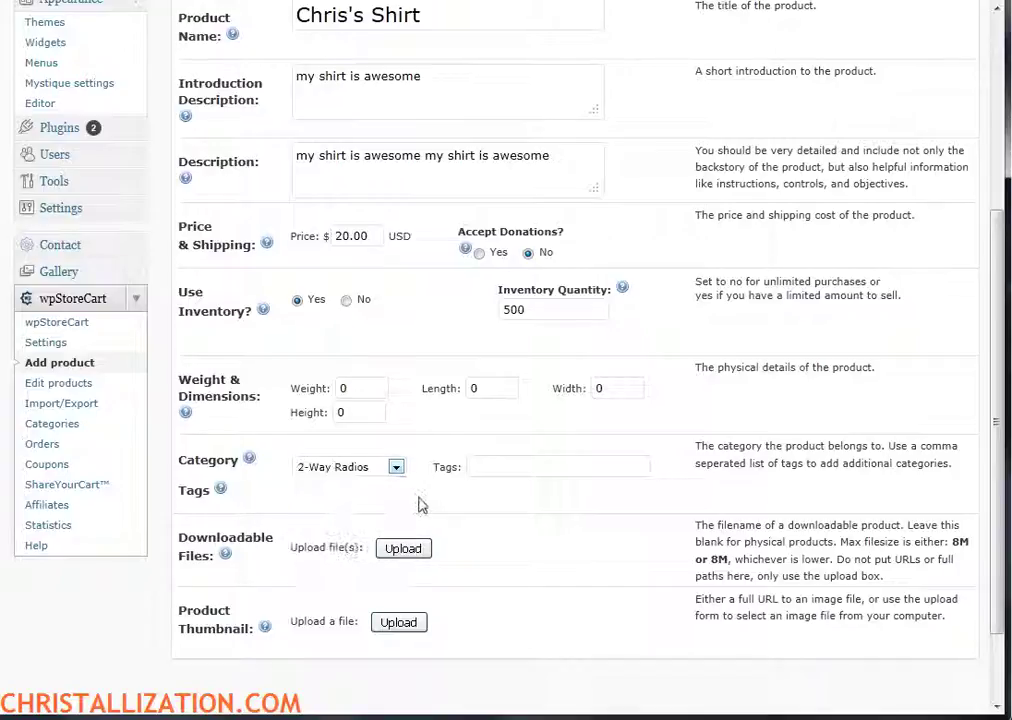
left_click(500, 469)
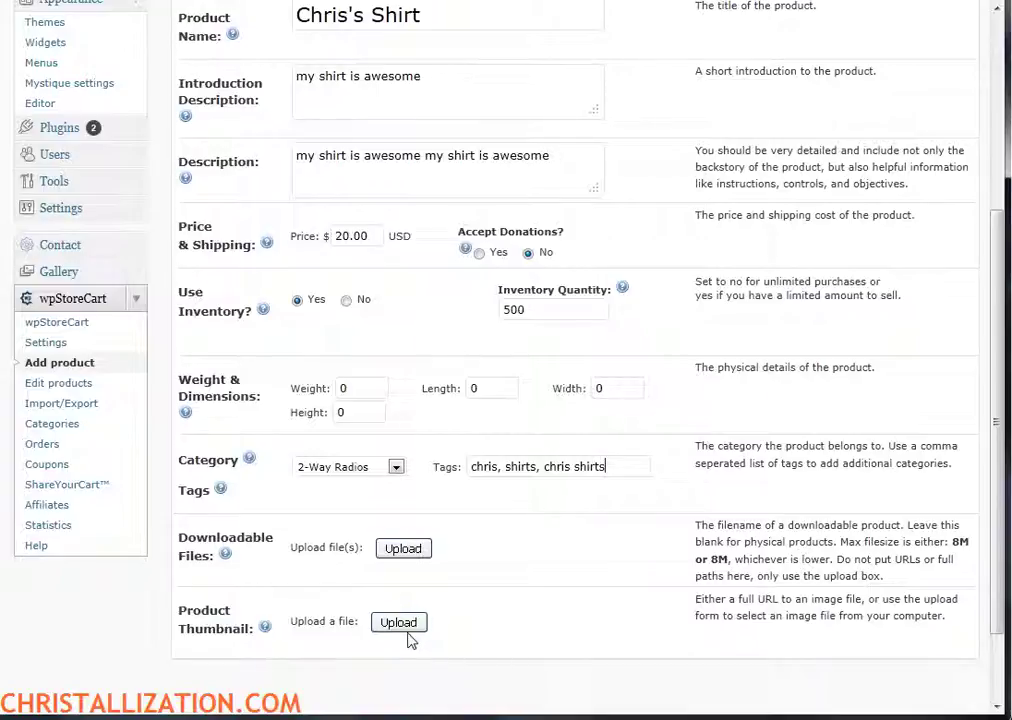
Review the completed product form and read the quick help for its fields, including the product name
scroll(470, 643, "down", 2)
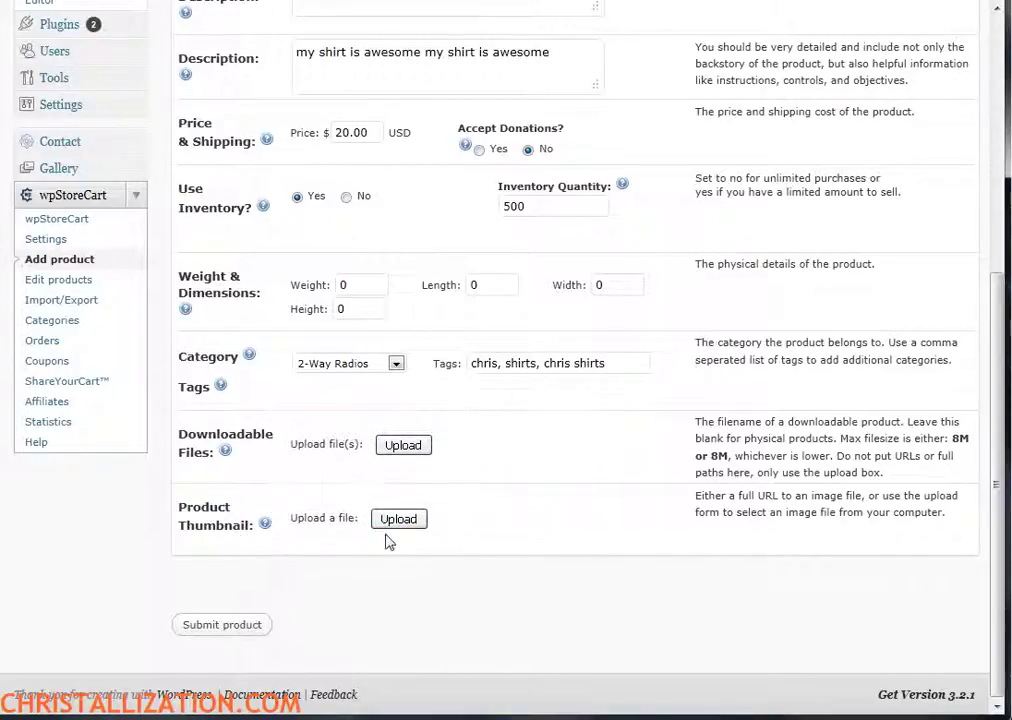
scroll(450, 535, "up", 4)
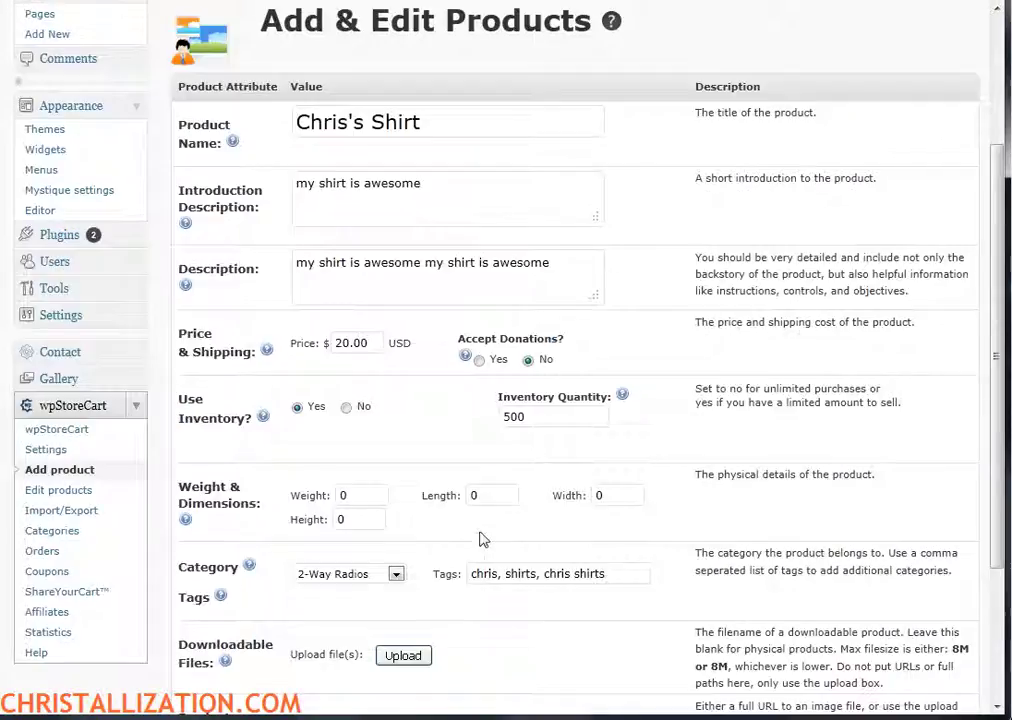
scroll(477, 603, "up", 2)
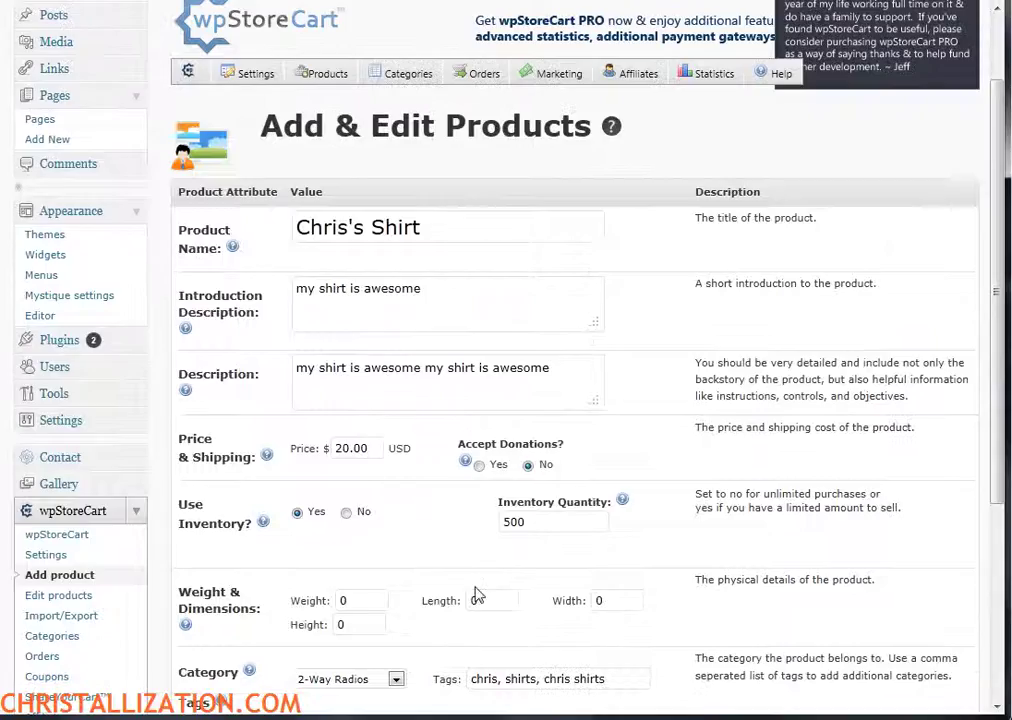
scroll(477, 567, "down", 2)
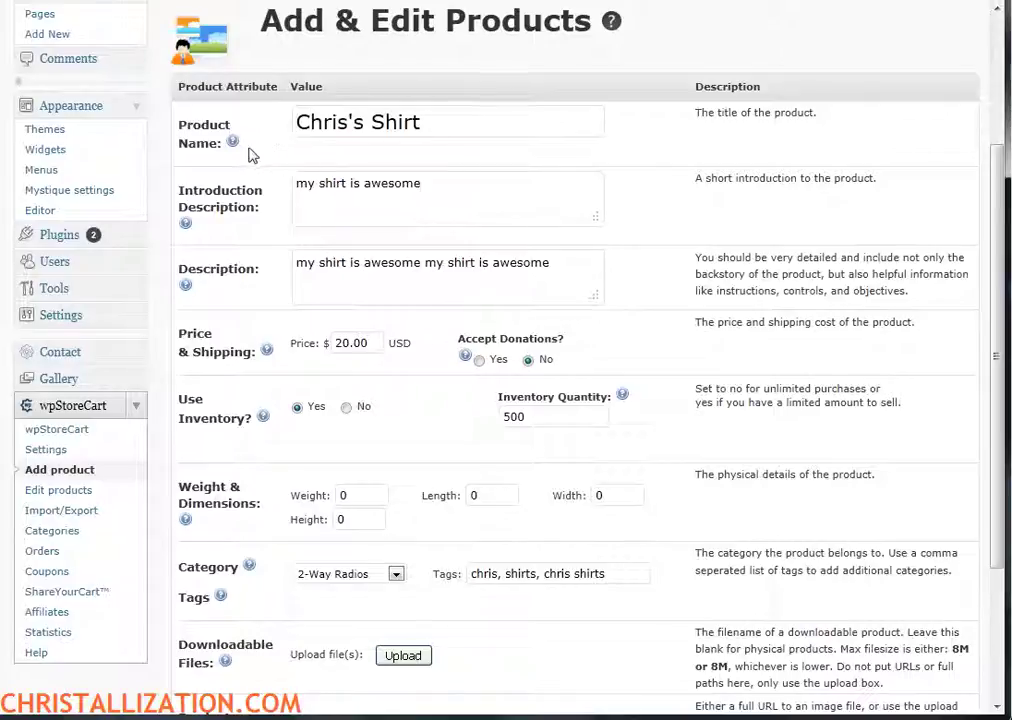
mouse_move(236, 148)
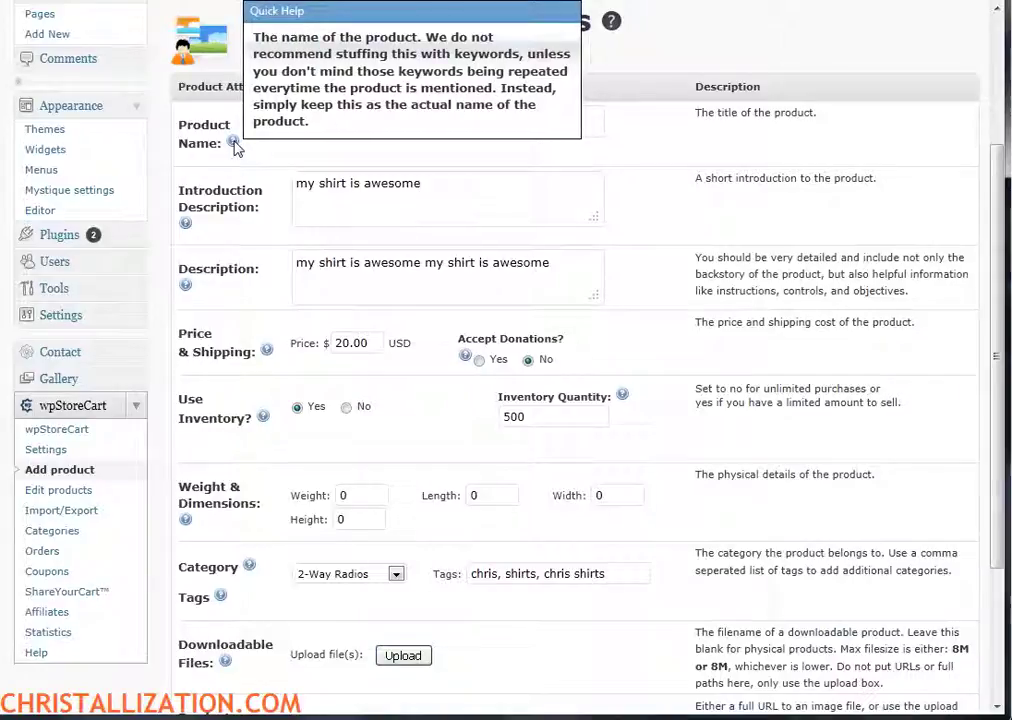
mouse_move(188, 225)
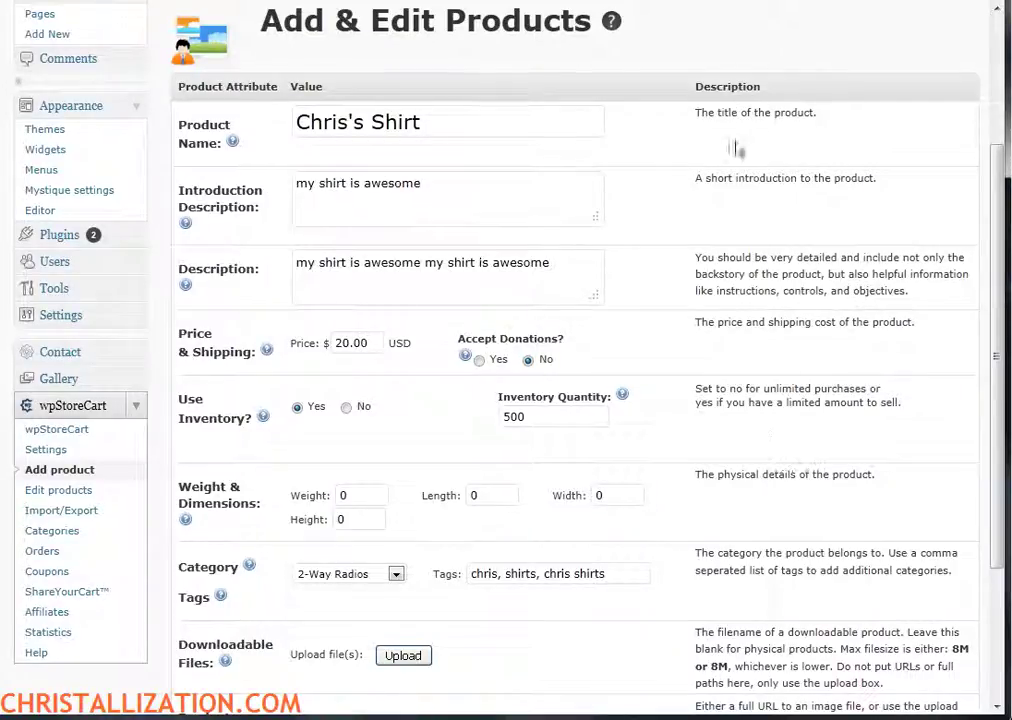
scroll(806, 463, "down", 3)
scroll(806, 533, "up", 2)
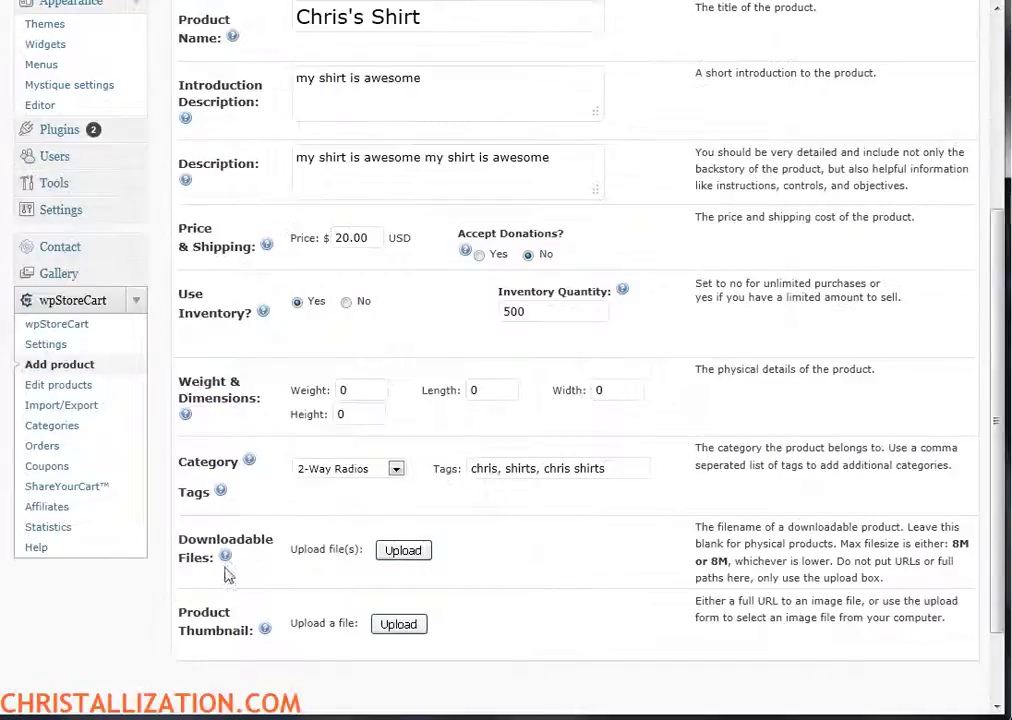
scroll(790, 390, "up", 6)
scroll(738, 343, "down", 4)
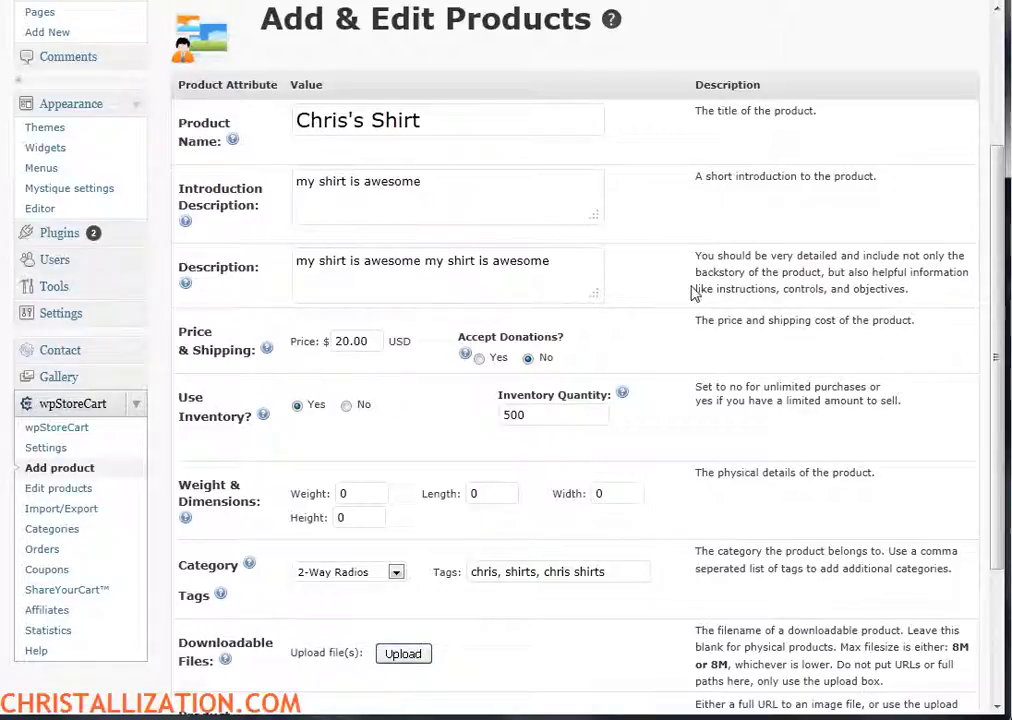
Open the list of existing store products and open the 1-Wire Acoustic Tube Surveillance Earpiece for editing
scroll(600, 360, "up", 3)
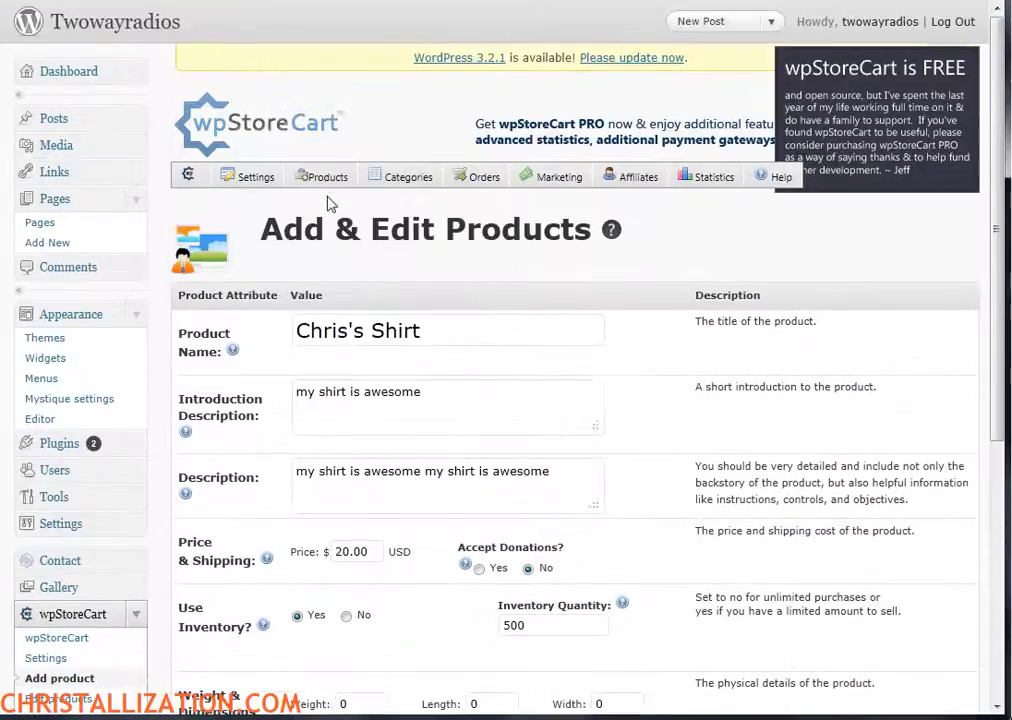
mouse_move(780, 187)
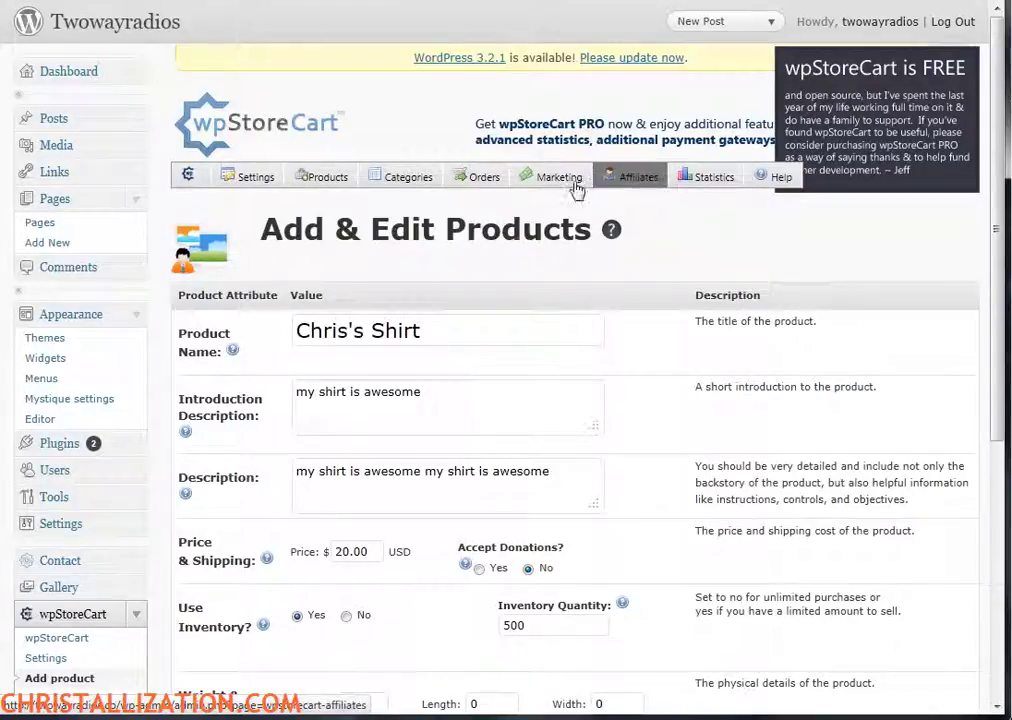
scroll(866, 548, "down", 1)
scroll(866, 548, "down", 2)
scroll(334, 190, "up", 3)
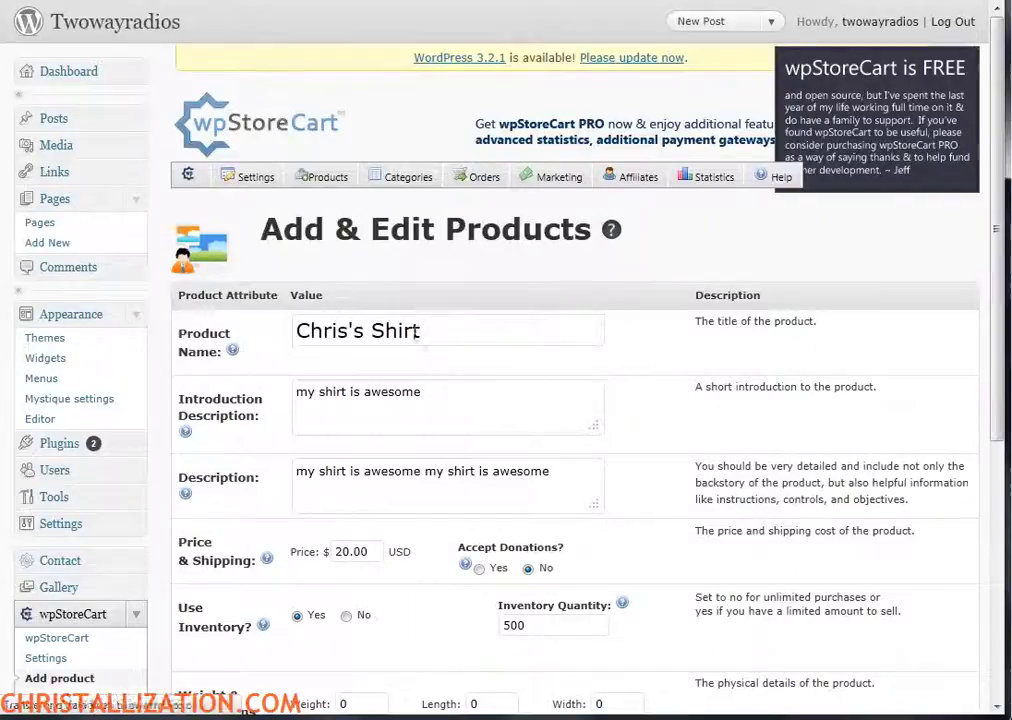
left_click(335, 223)
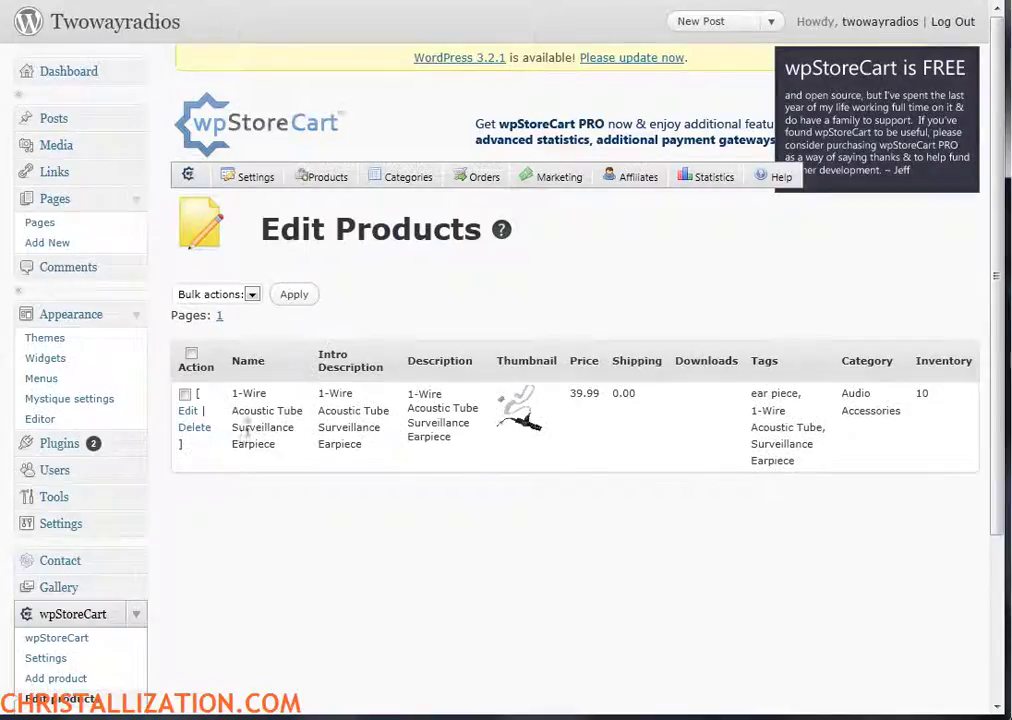
left_click(190, 425)
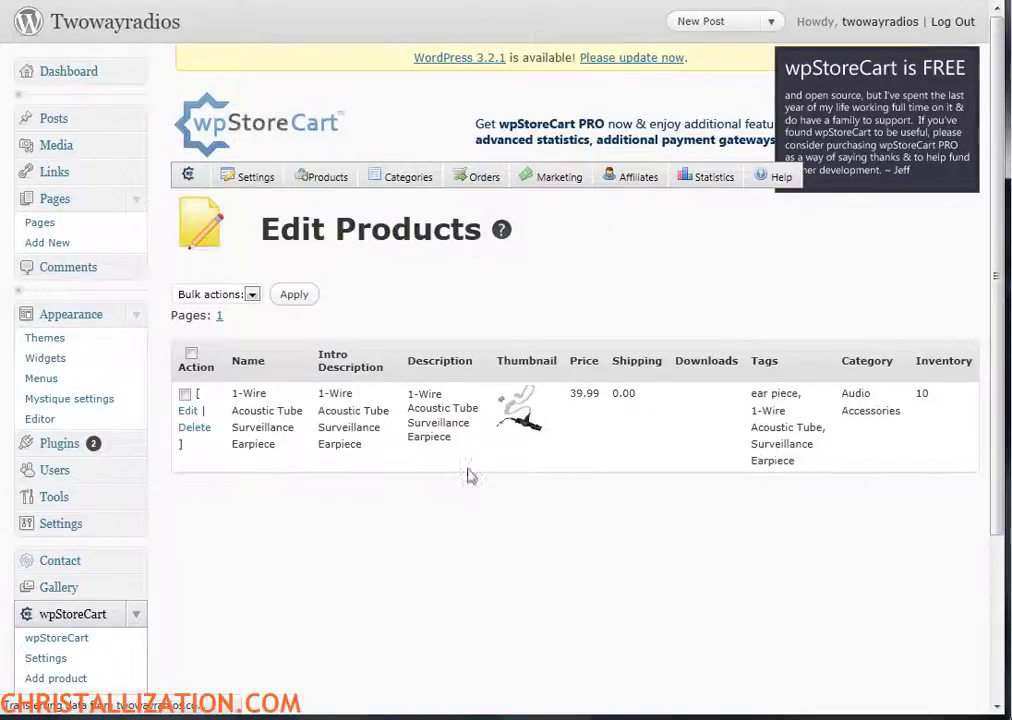
Review the earpiece's product form from its name and descriptions down to the category, tags and upload fields
scroll(420, 527, "down", 5)
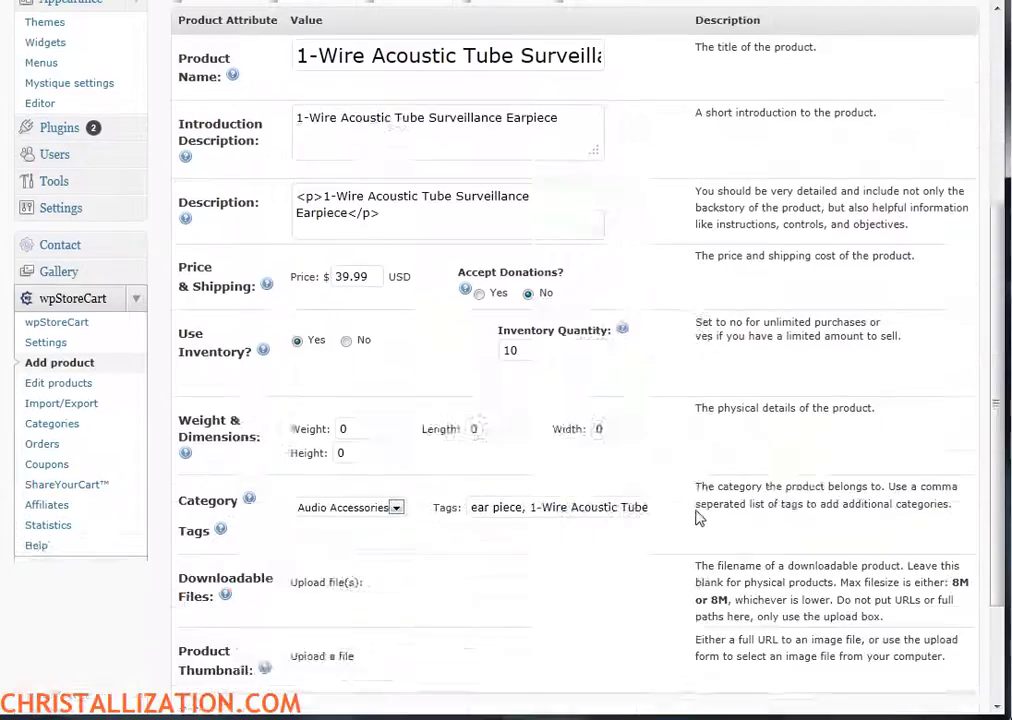
scroll(372, 477, "up", 3)
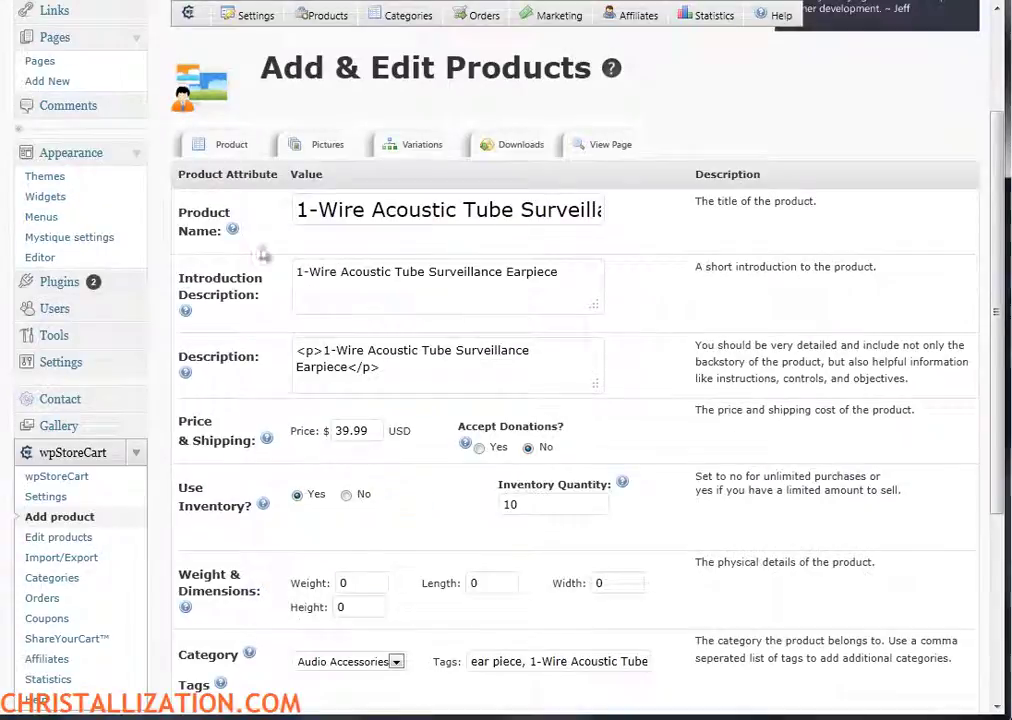
scroll(490, 437, "down", 2)
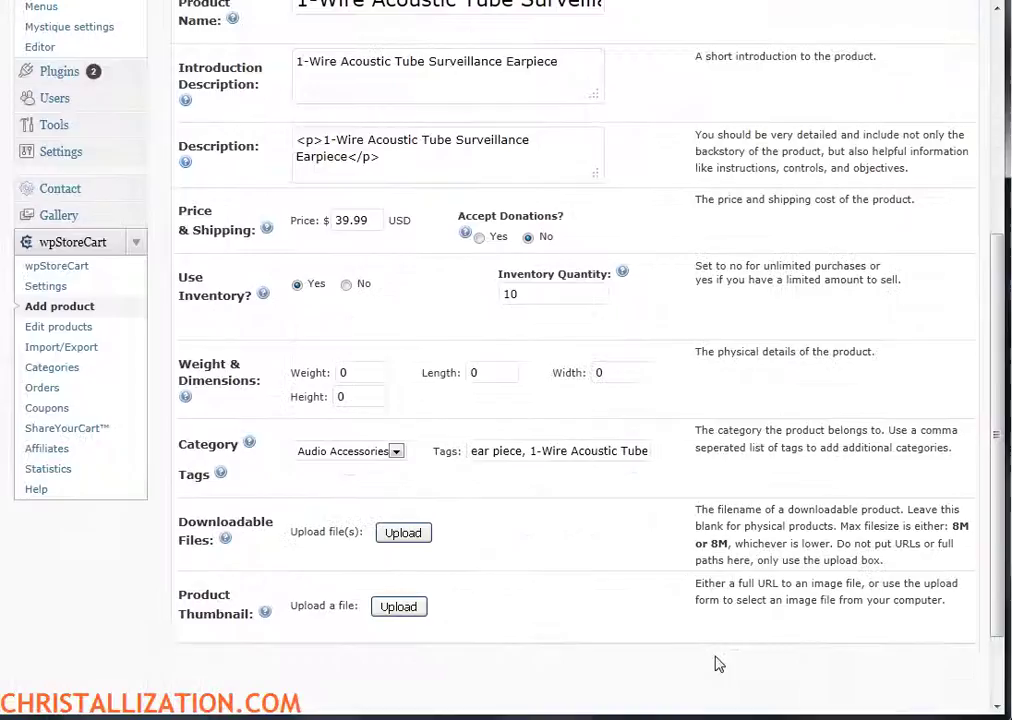
scroll(470, 355, "up", 4)
Show all store orders and open the order paid by check/money order for editing
mouse_move(265, 193)
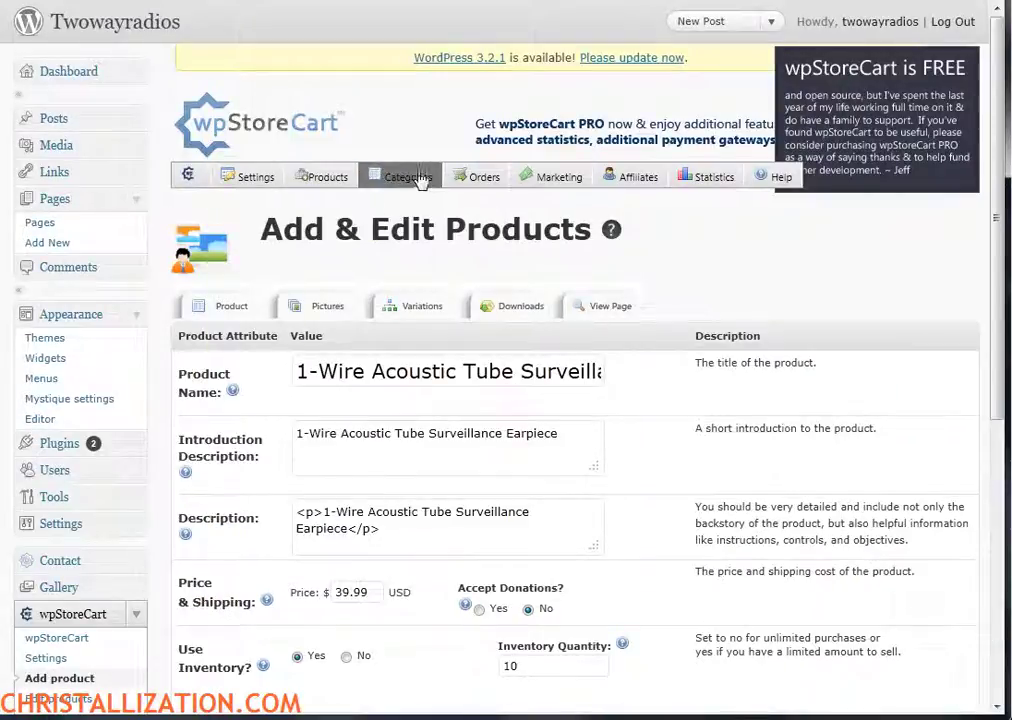
mouse_move(478, 178)
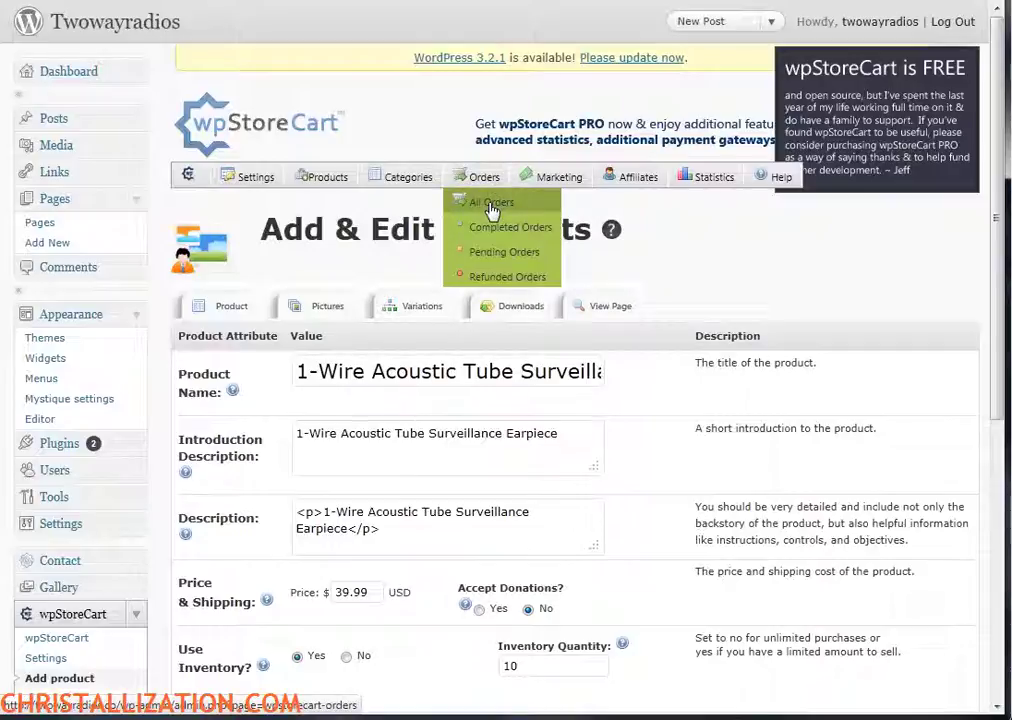
left_click(489, 210)
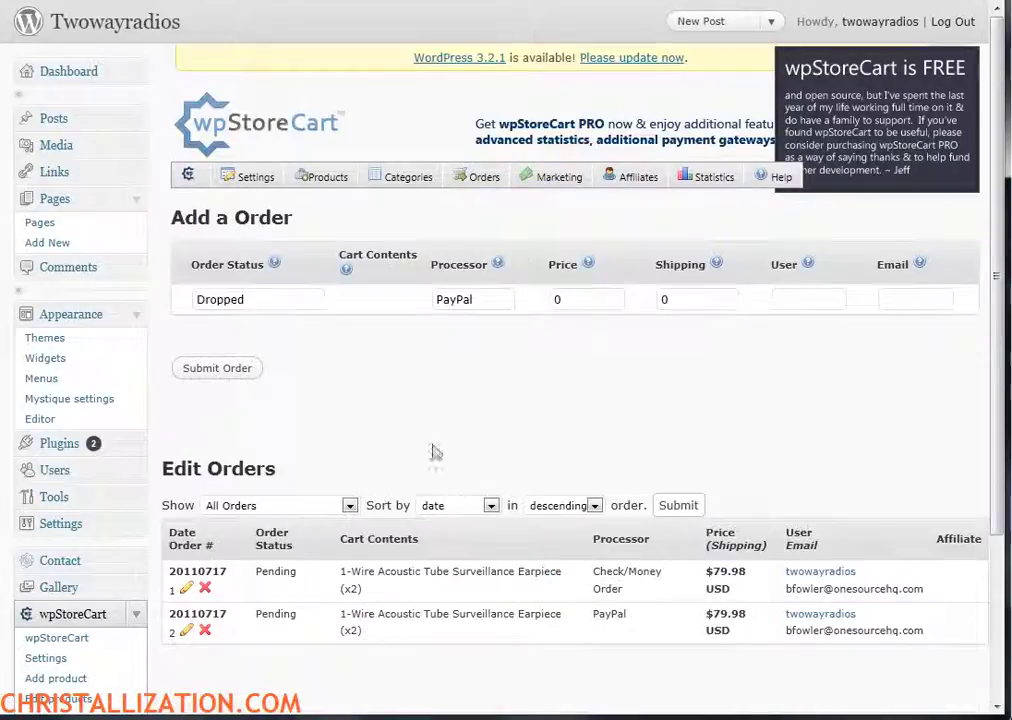
scroll(390, 664, "down", 2)
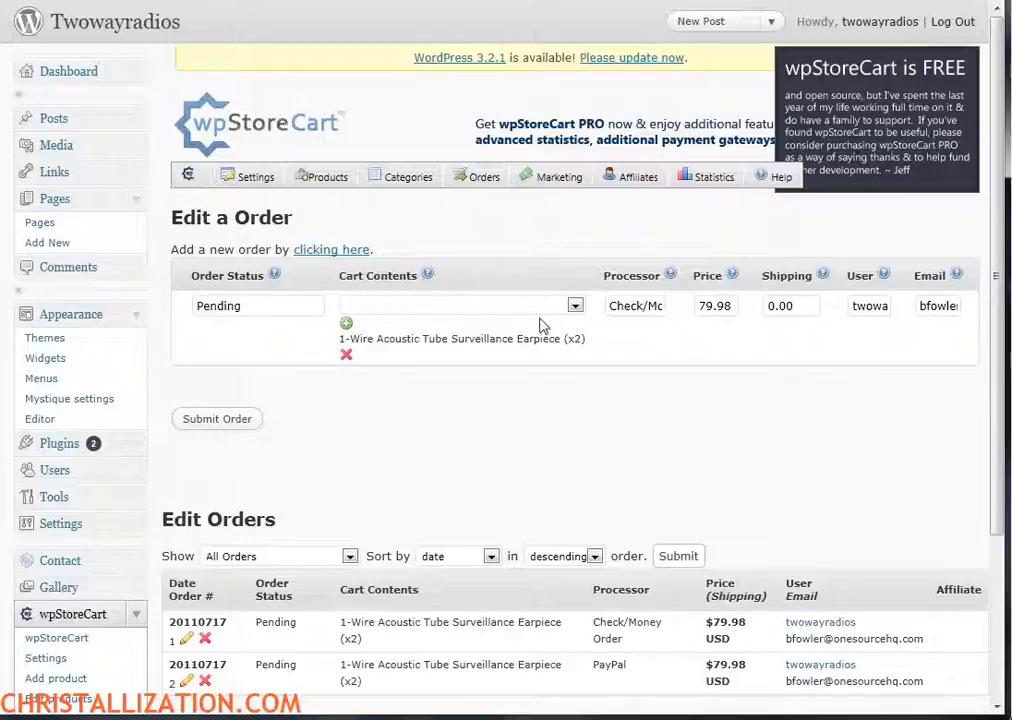
mouse_move(486, 190)
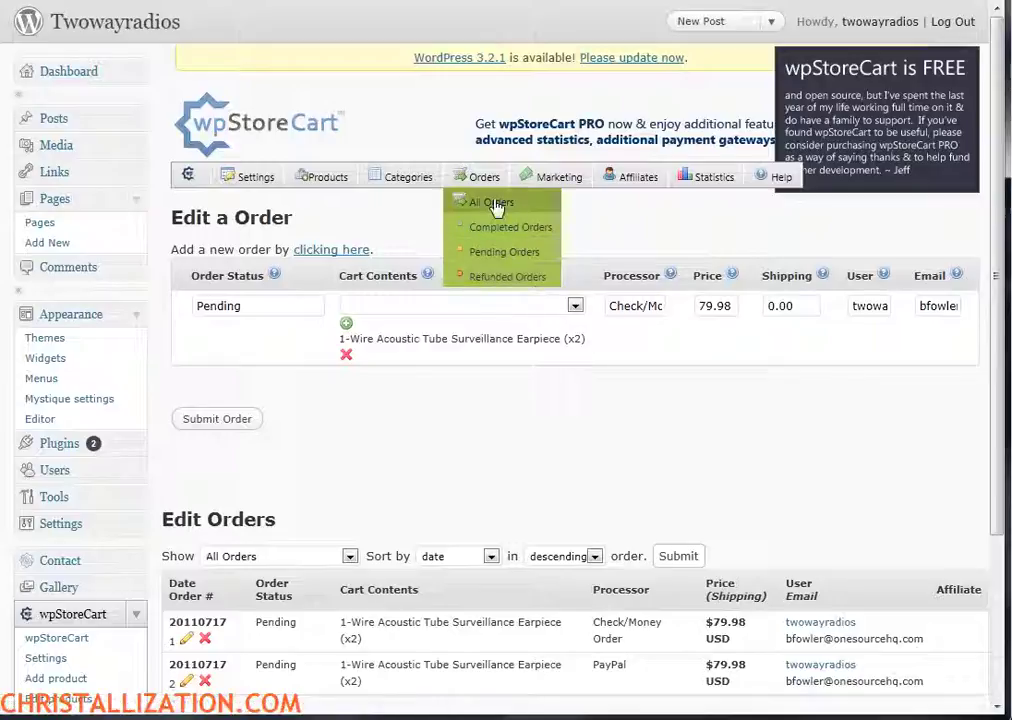
Open the coupon page and examine the new coupon's code, description and product choices without changing them
mouse_move(552, 180)
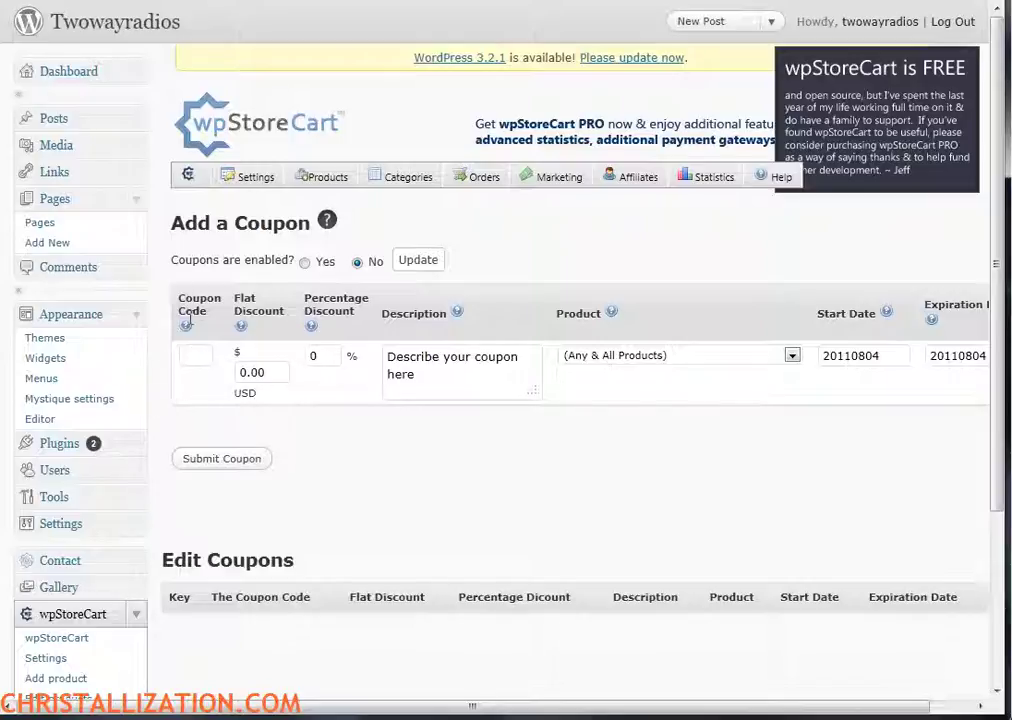
left_click(193, 359)
mouse_move(186, 331)
left_click_drag(440, 378, 390, 357)
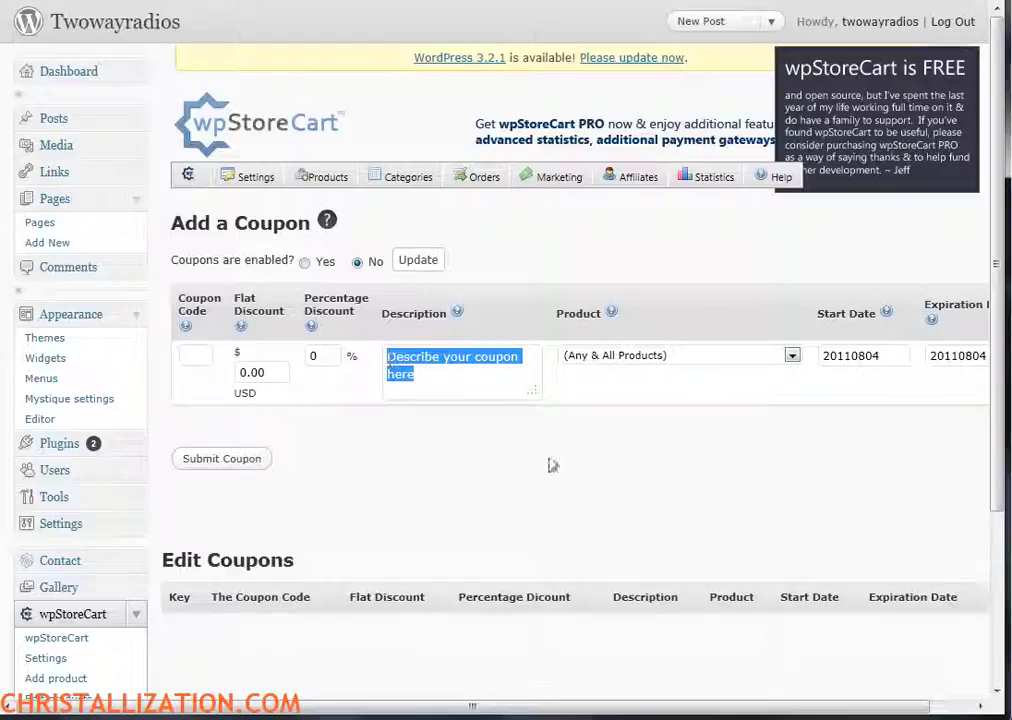
left_click(670, 357)
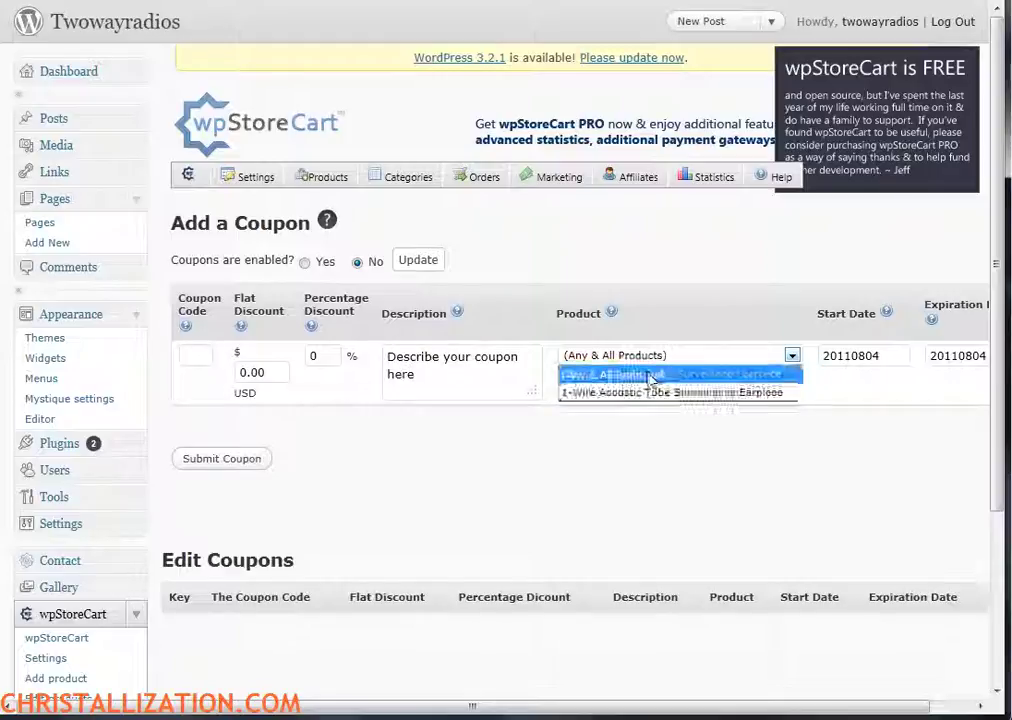
left_click(598, 403)
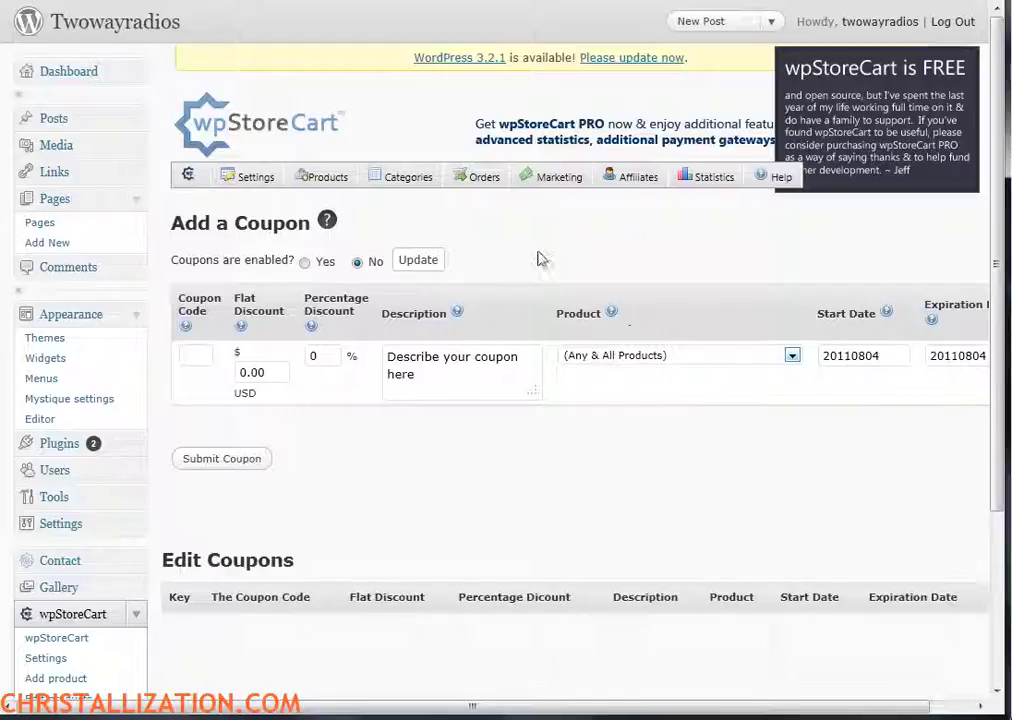
Open the ShareYourCart marketing page and look over its settings
mouse_move(553, 188)
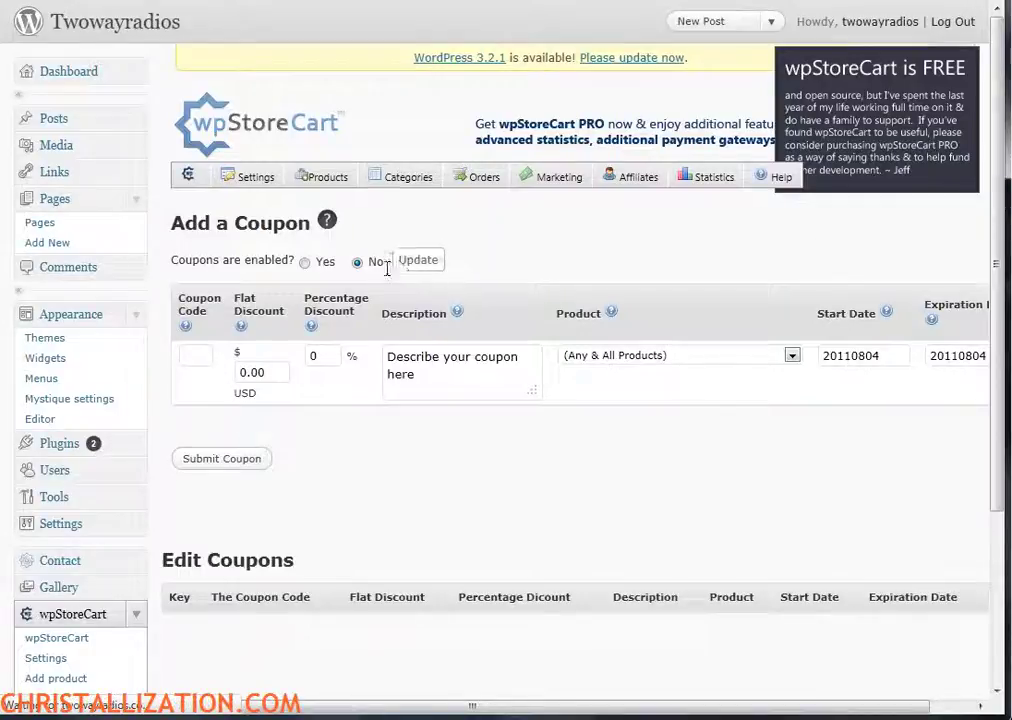
scroll(707, 377, "down", 3)
scroll(705, 377, "up", 3)
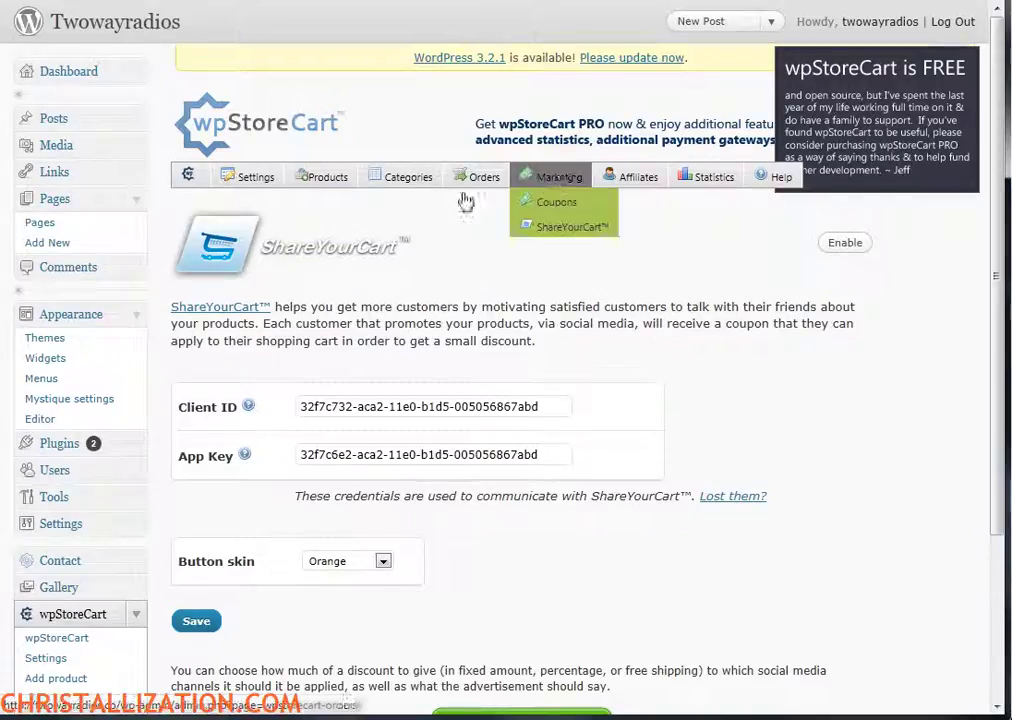
Open the Affiliates page and read the wpscAffiliate PRO offer
left_click(630, 182)
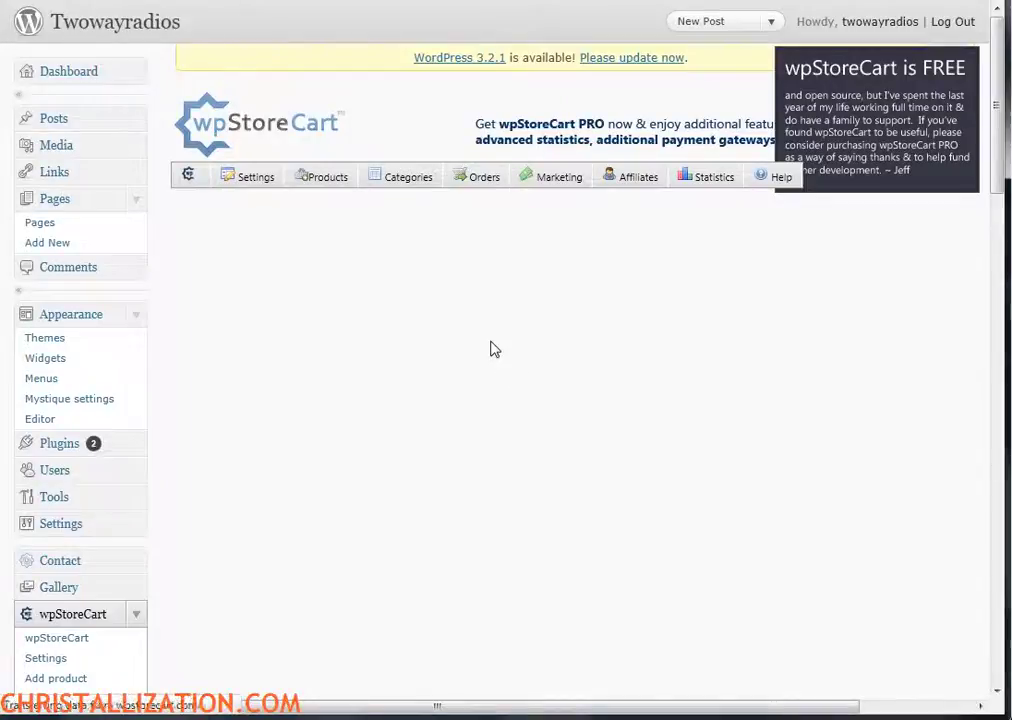
scroll(658, 480, "down", 15)
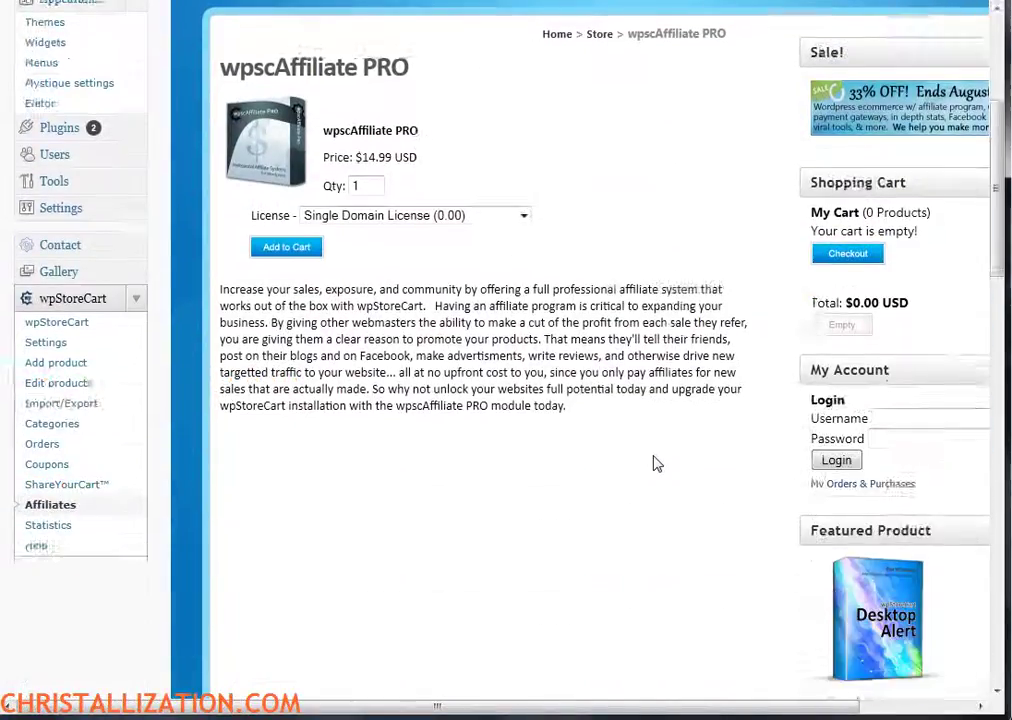
scroll(660, 468, "up", 15)
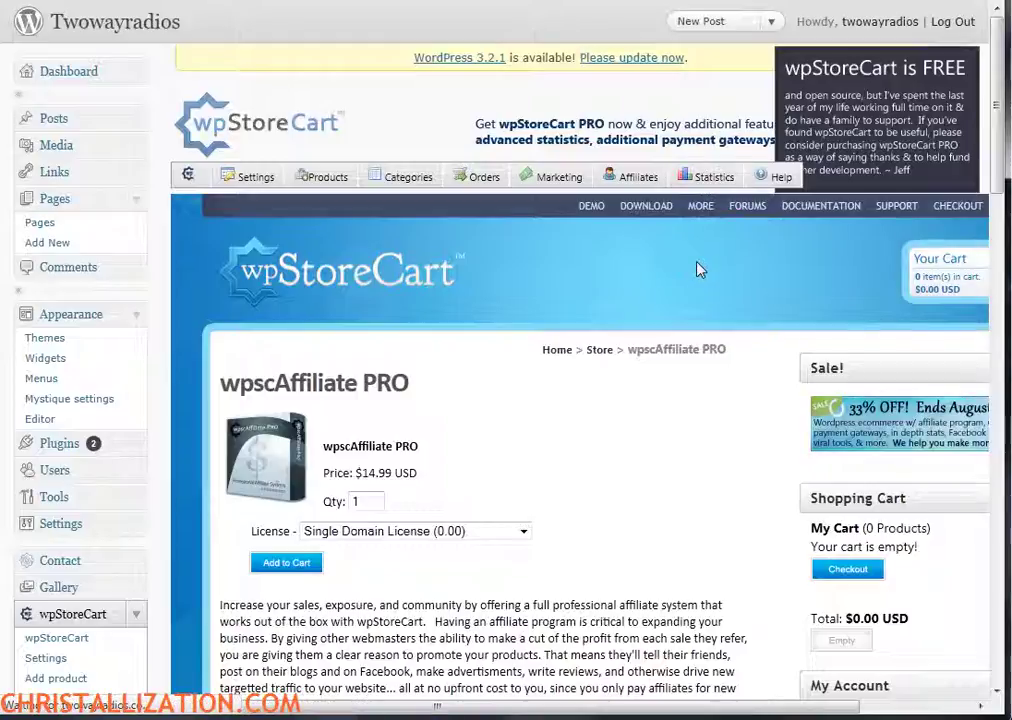
Open the store's Statistics page and read the notice about upgrading to wpStoreCart PRO
left_click(682, 184)
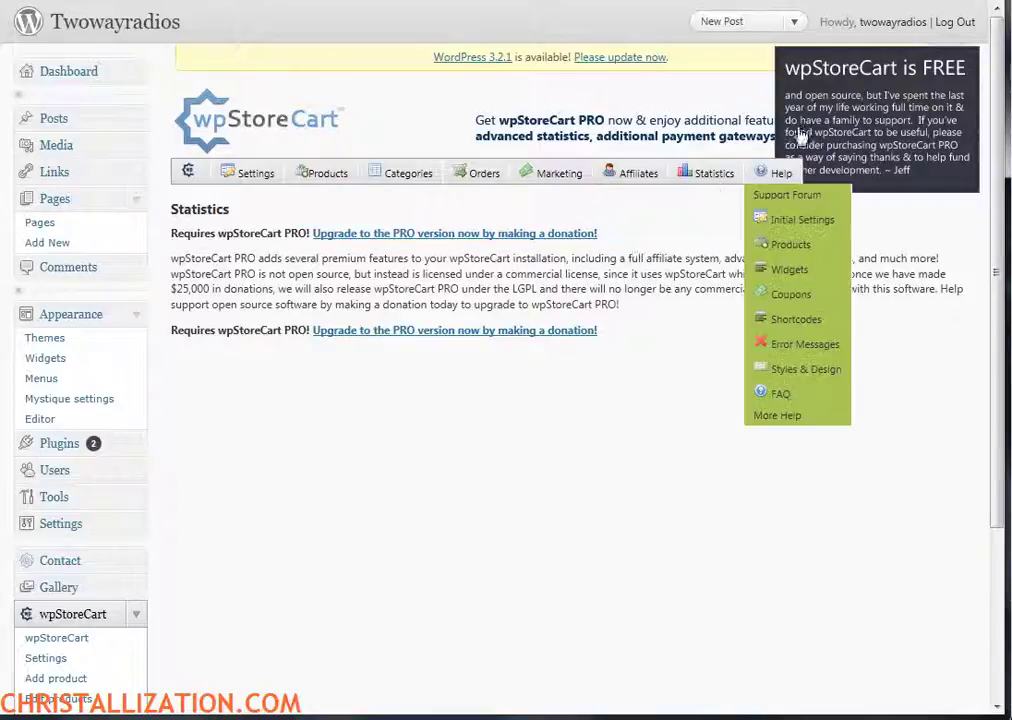
left_click_drag(605, 236, 309, 229)
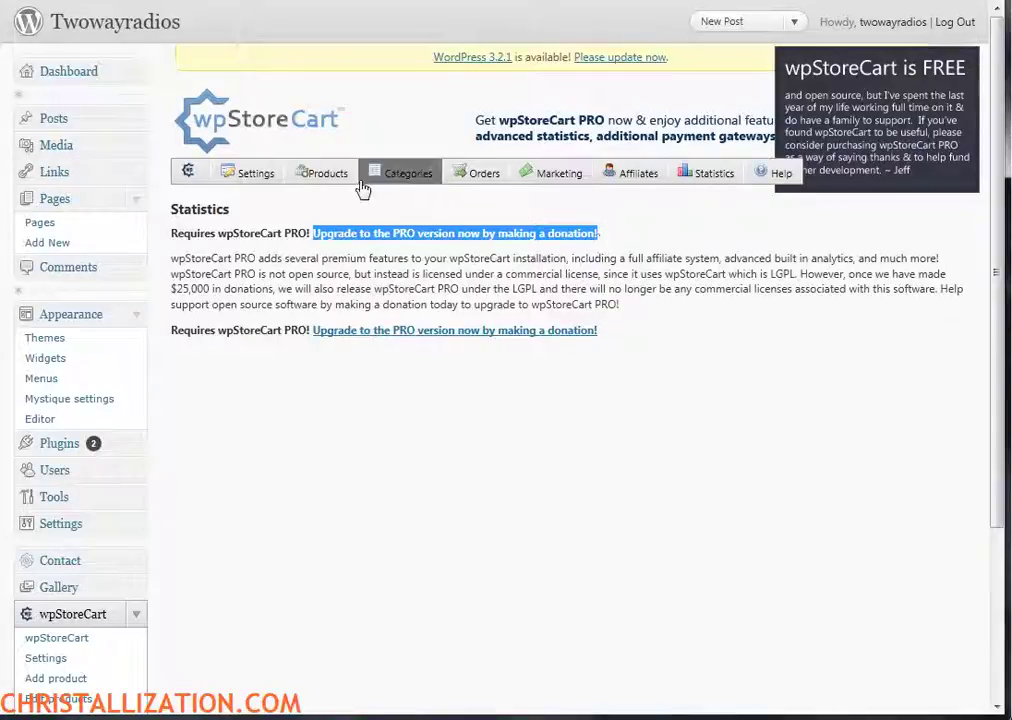
mouse_move(292, 167)
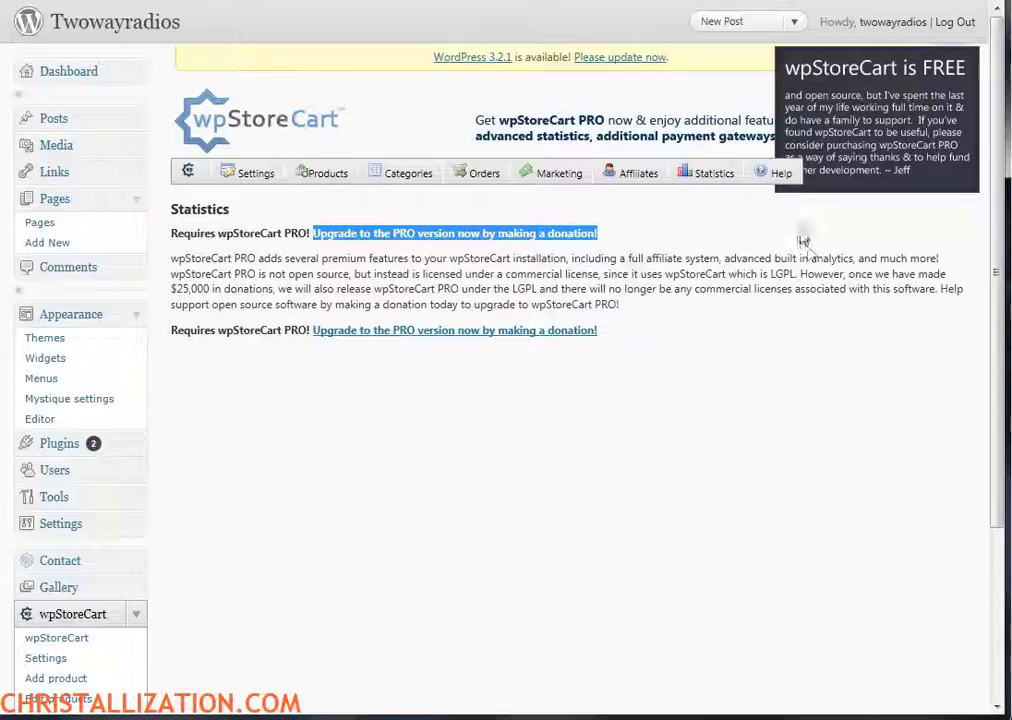
mouse_move(772, 174)
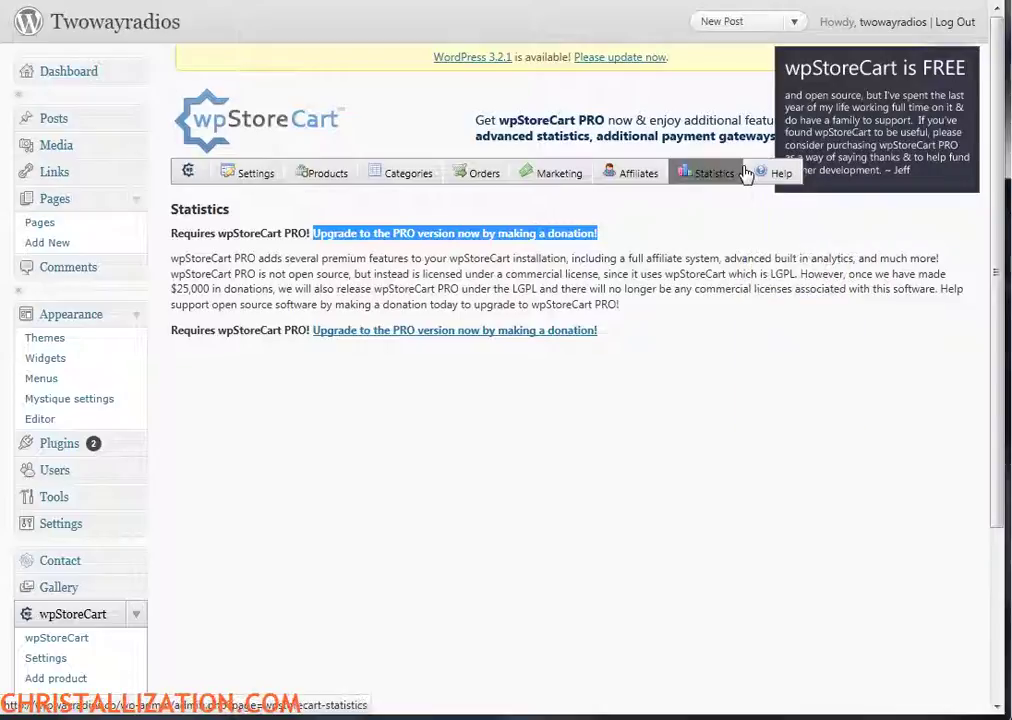
left_click(632, 501)
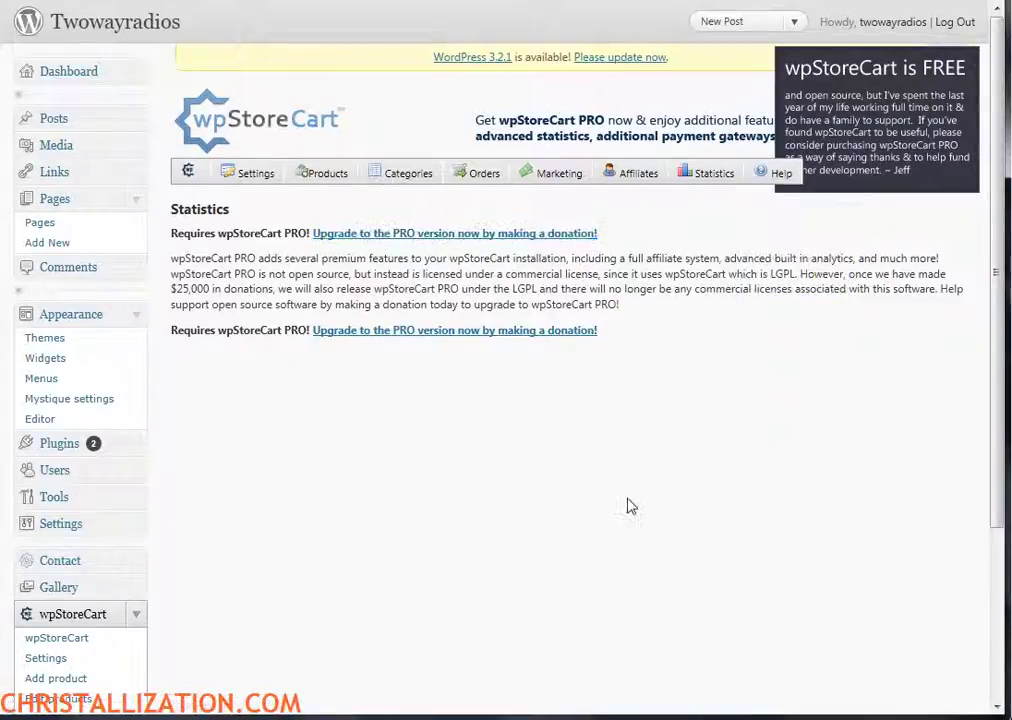
scroll(631, 506, "down", 3)
scroll(624, 513, "up", 3)
scroll(352, 470, "down", 3)
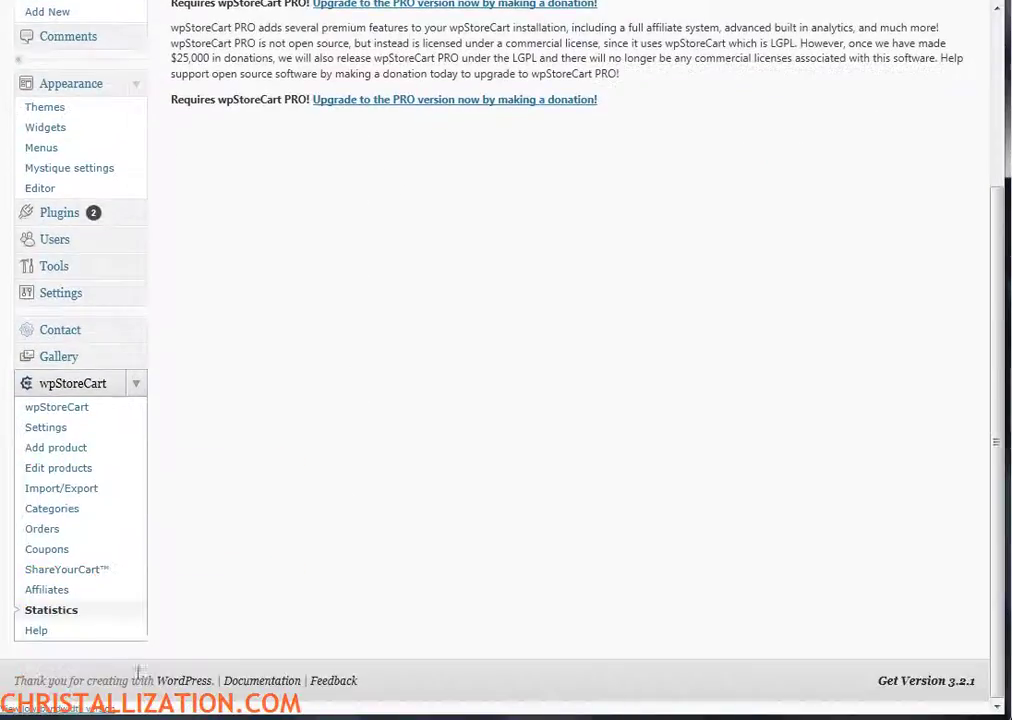
scroll(492, 436, "up", 3)
mouse_move(258, 188)
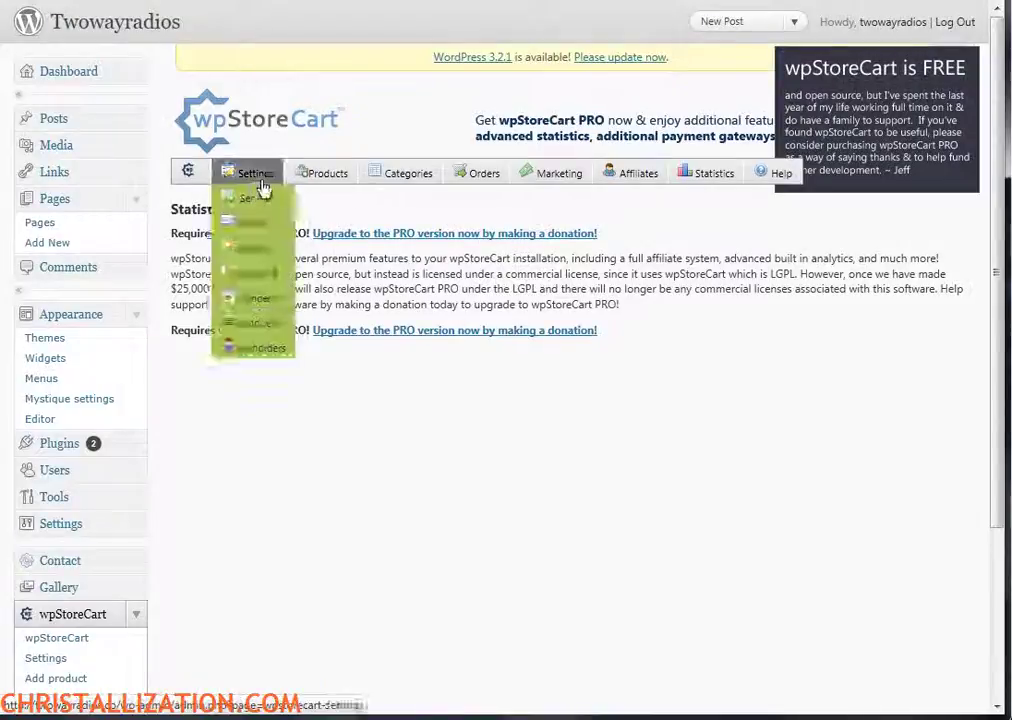
scroll(212, 583, "down", 3)
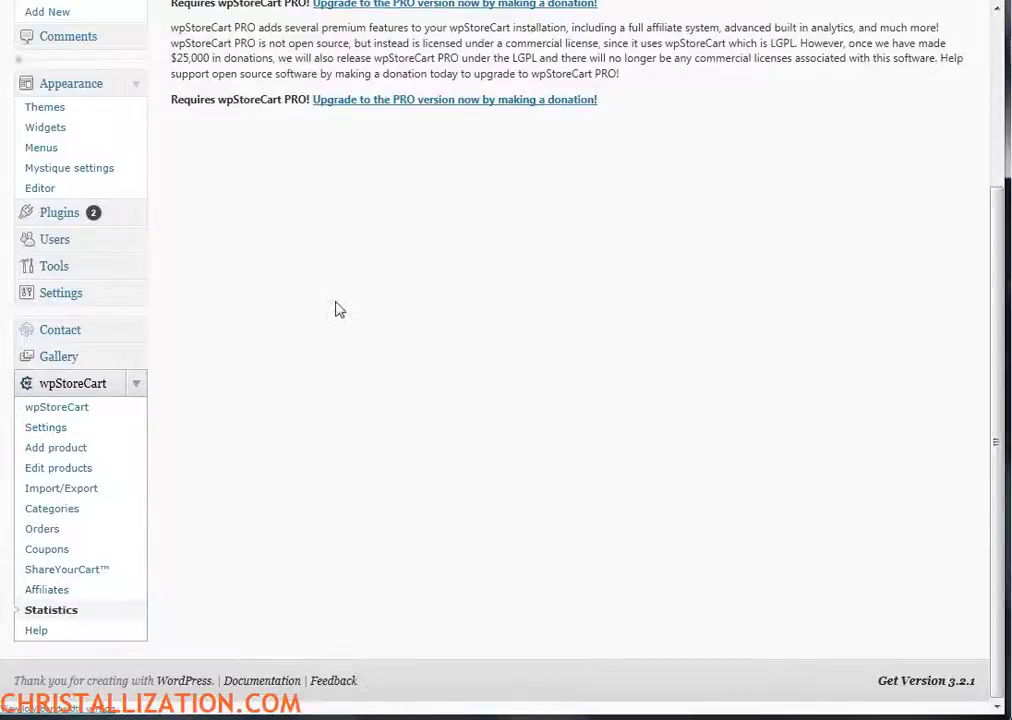
scroll(313, 320, "up", 5)
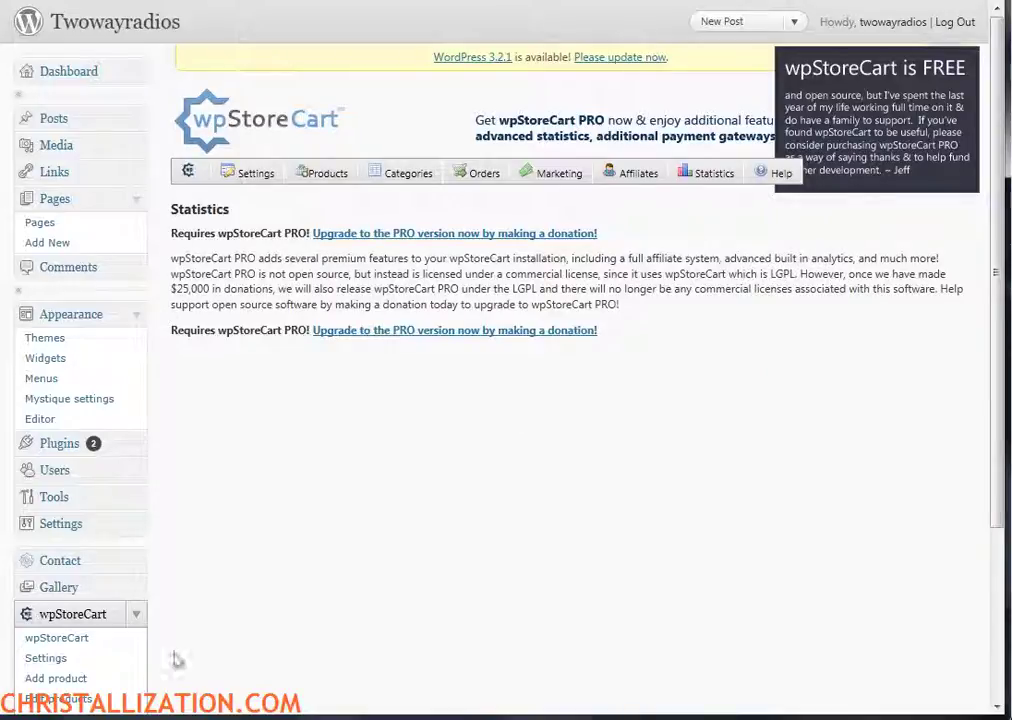
Collapse the wpStoreCart section of the admin navigation and open the site's navigation menu editor to view the Main menu
left_click(136, 614)
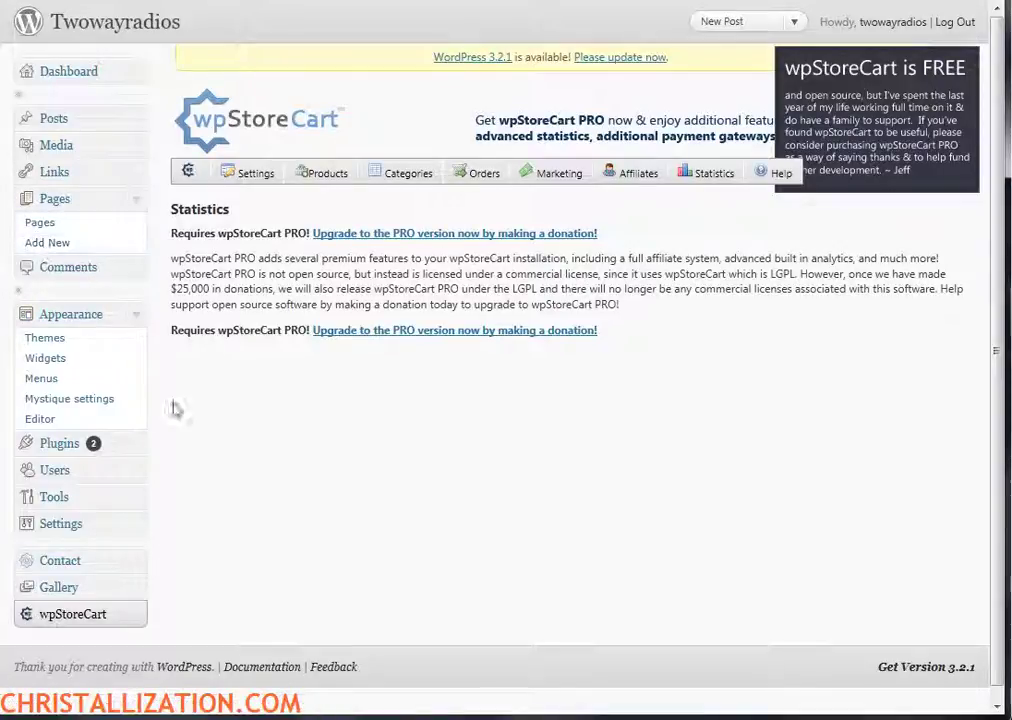
left_click(294, 23)
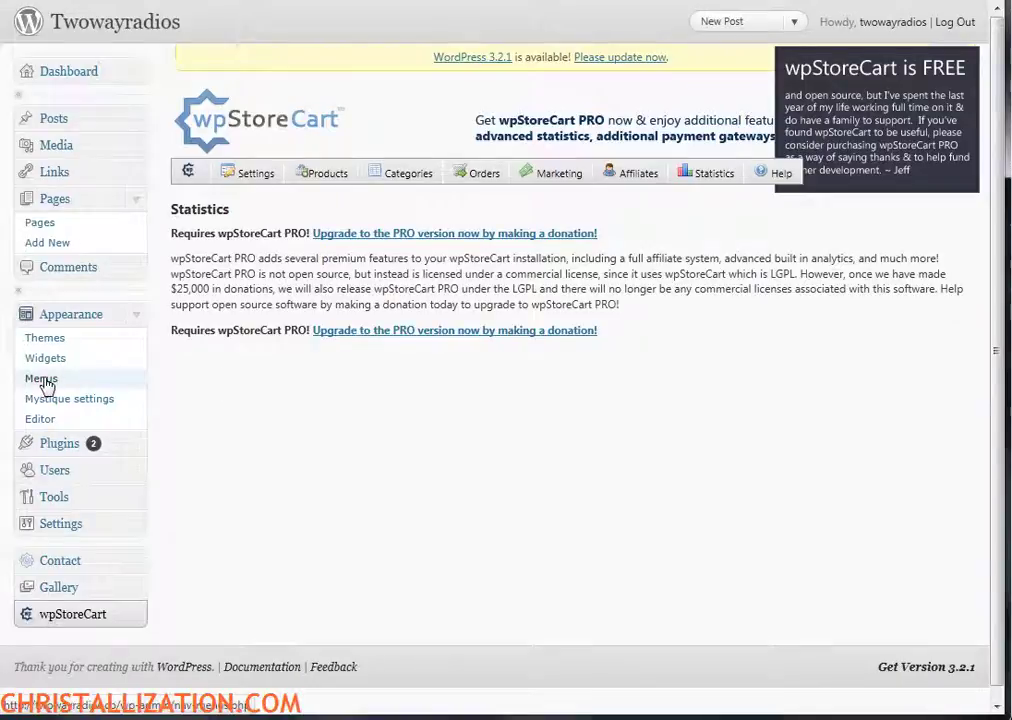
left_click(42, 379)
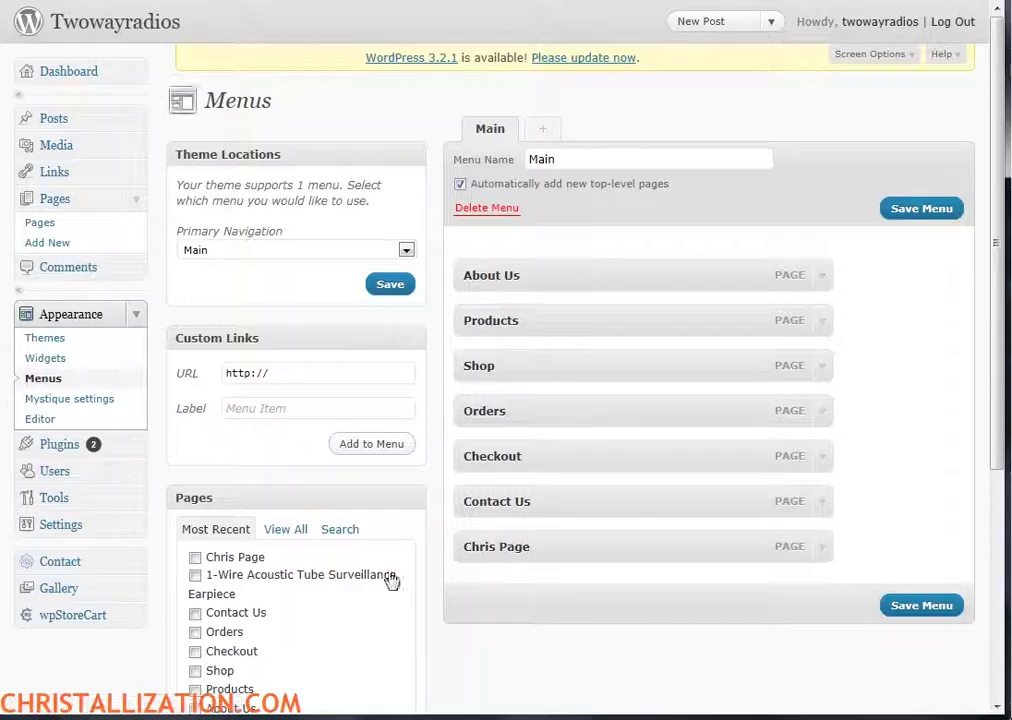
scroll(445, 539, "down", 1)
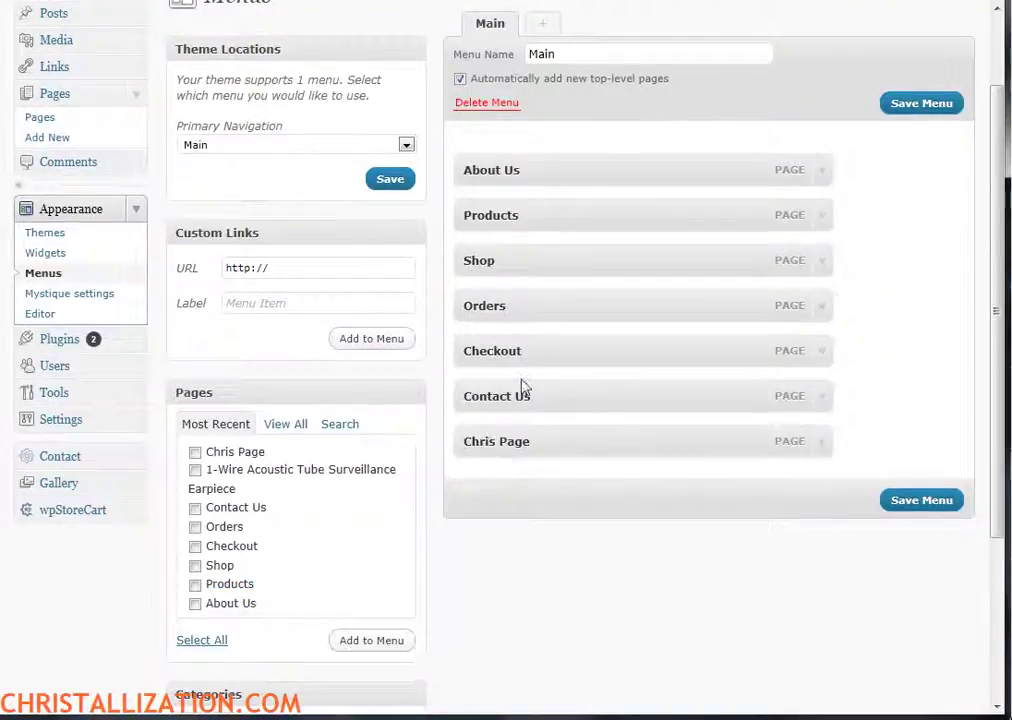
Move Products ahead of About Us in the Main menu, return it to second place, and save the menu
left_click_drag(512, 216, 610, 224)
left_click_drag(535, 217, 535, 165)
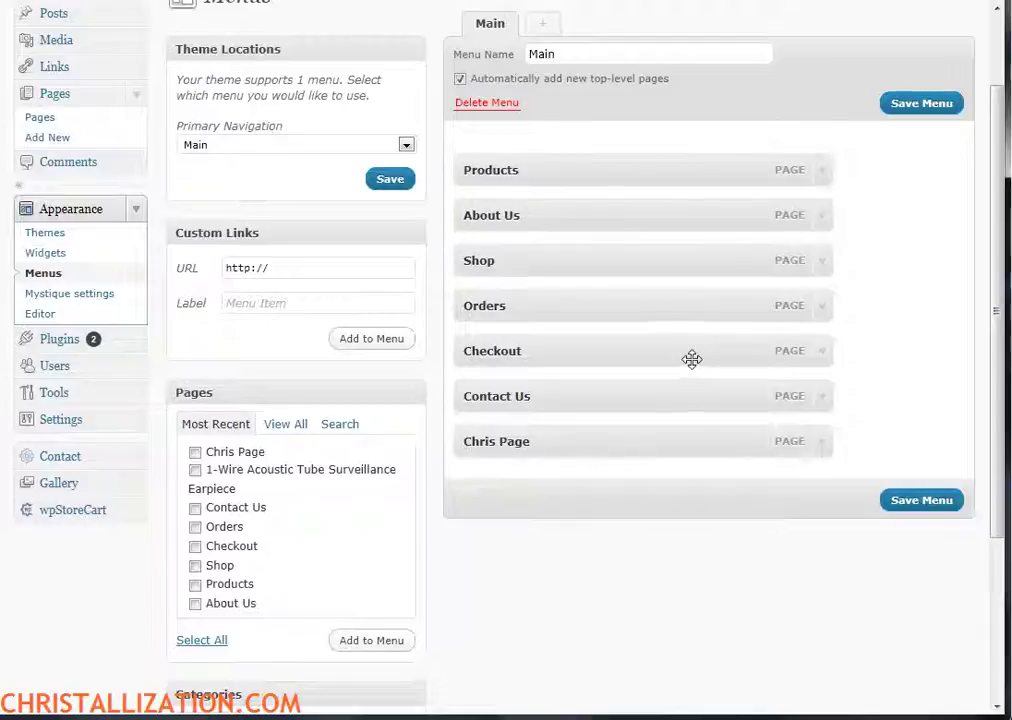
left_click_drag(585, 169, 576, 214)
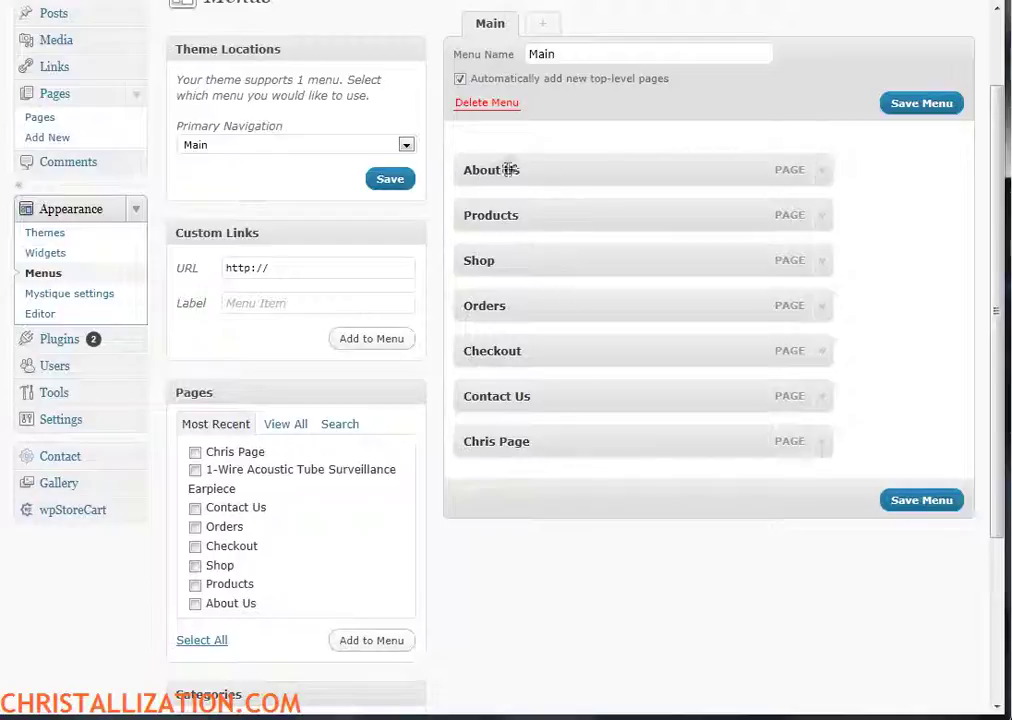
left_click(919, 105)
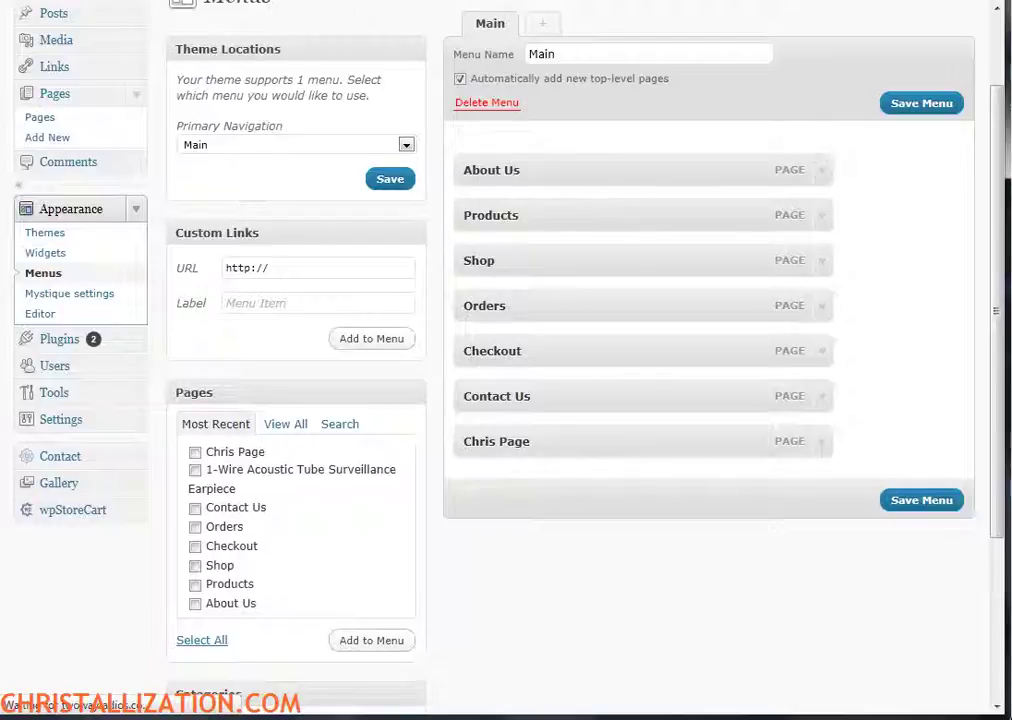
Open the site's page list and open Chris Page for editing
left_click(39, 118)
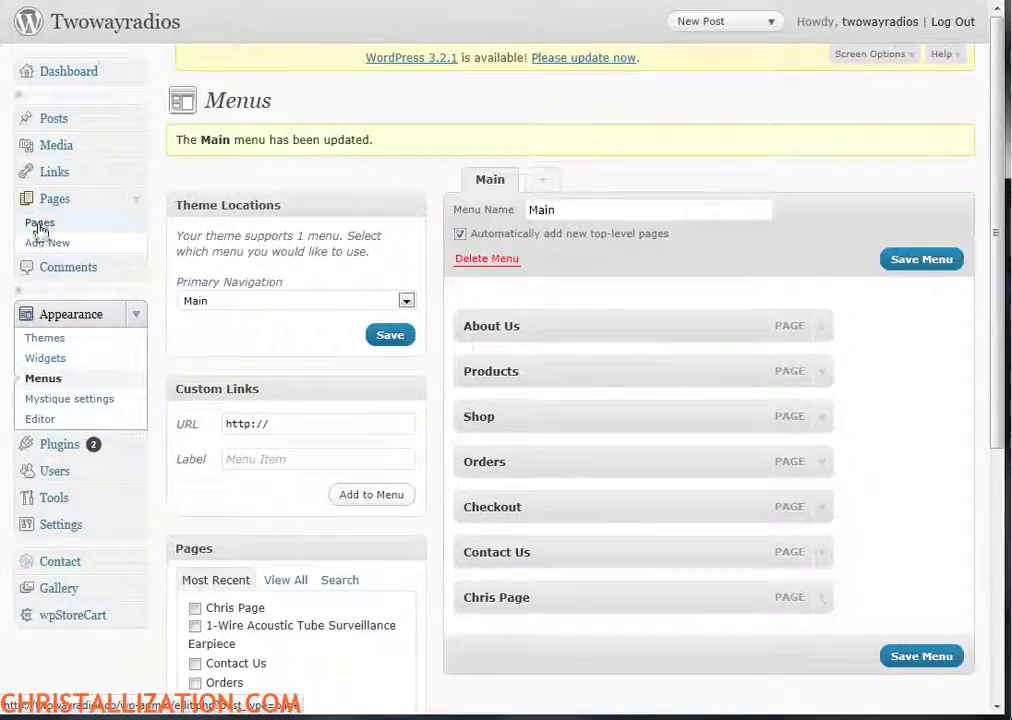
left_click(40, 228)
left_click(44, 227)
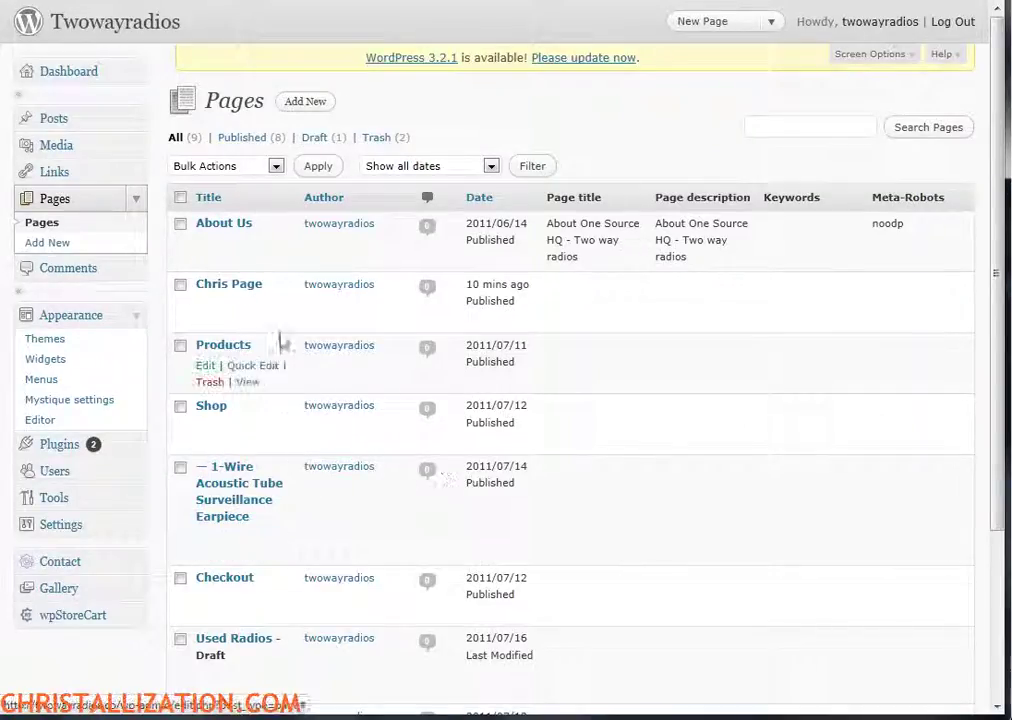
left_click(233, 300)
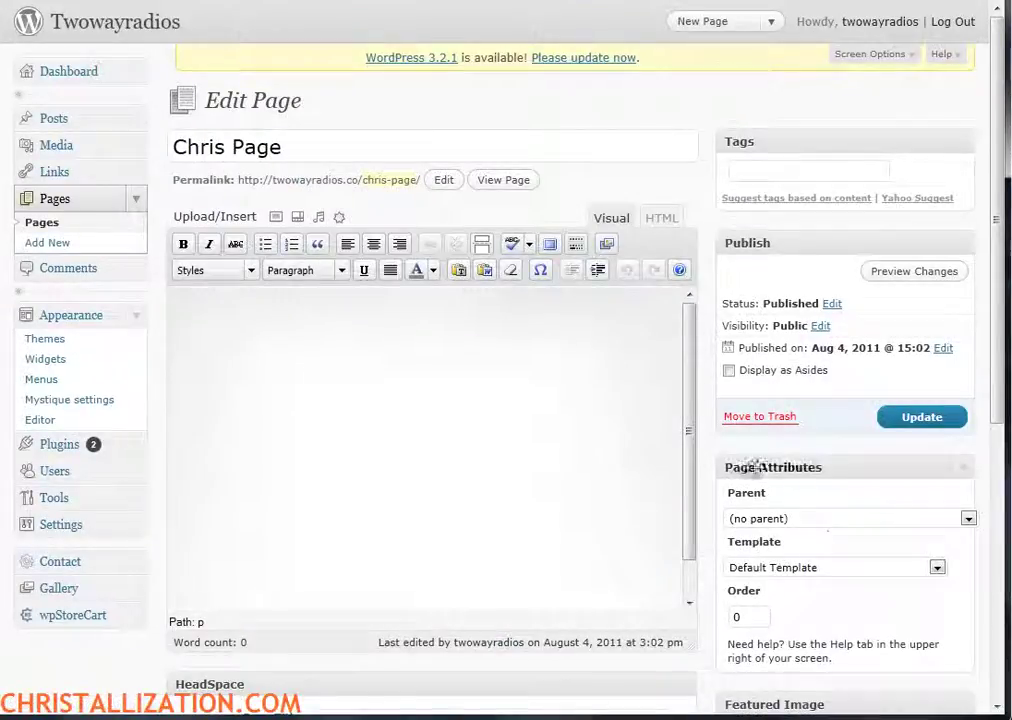
Examine the parent page choices and the order value in Chris Page's attributes, then view the Main menu again
left_click(968, 519)
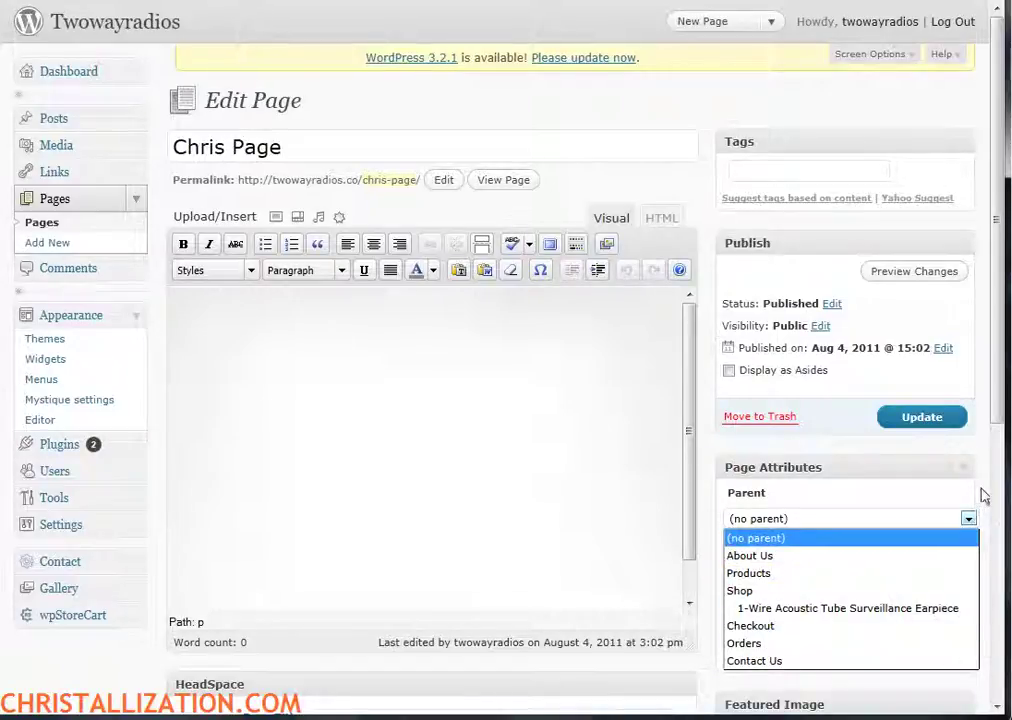
left_click(972, 512)
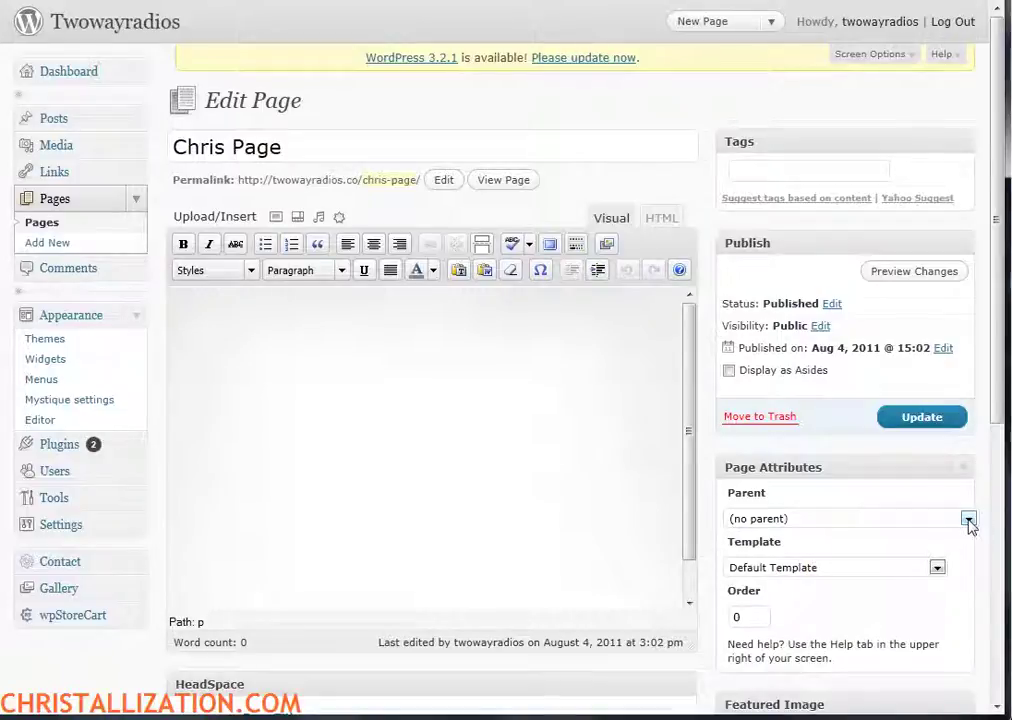
left_click(968, 520)
left_click(988, 506)
left_click_drag(751, 622, 714, 621)
left_click(287, 377)
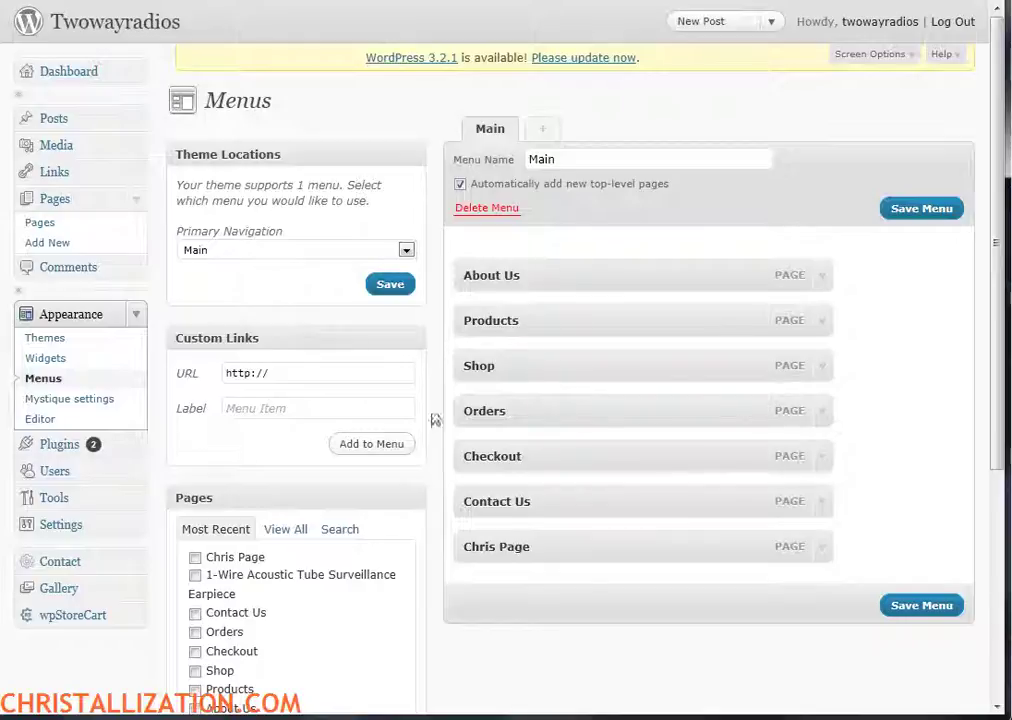
Open the About Us page for editing and place the text cursor after the Services heading
left_click(43, 225)
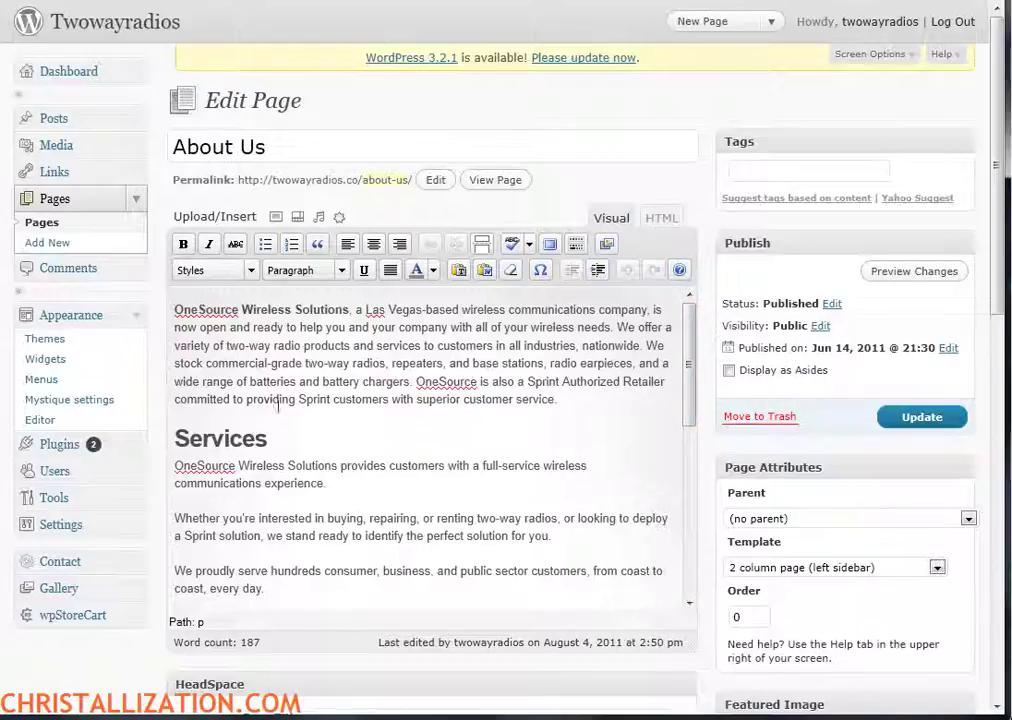
left_click_drag(257, 310, 281, 363)
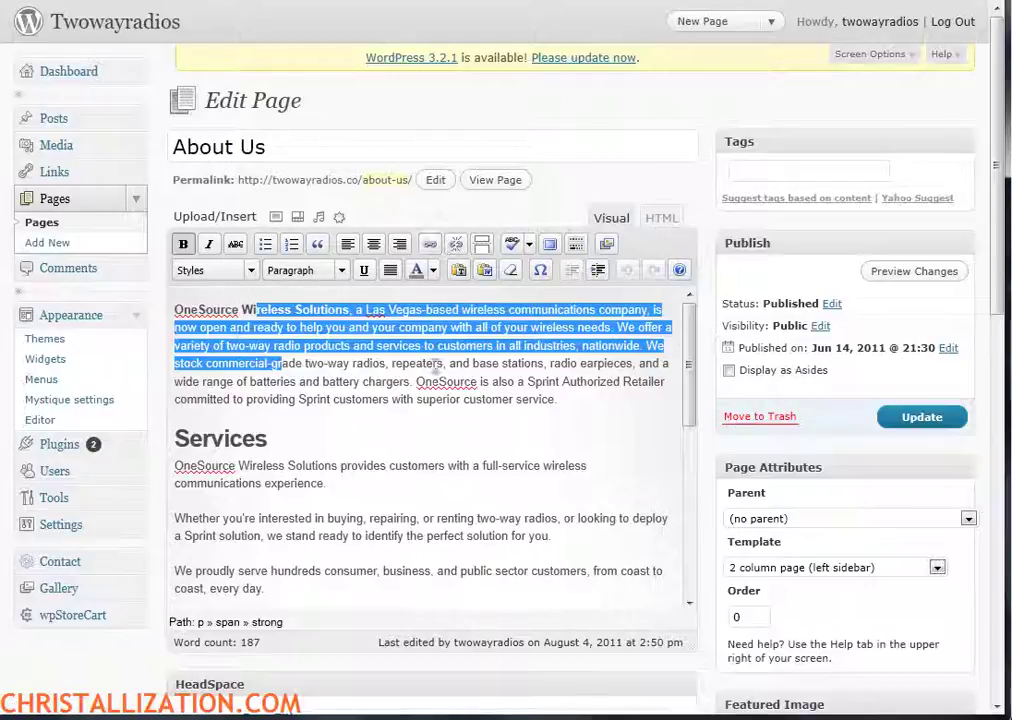
left_click(325, 401)
left_click(295, 440)
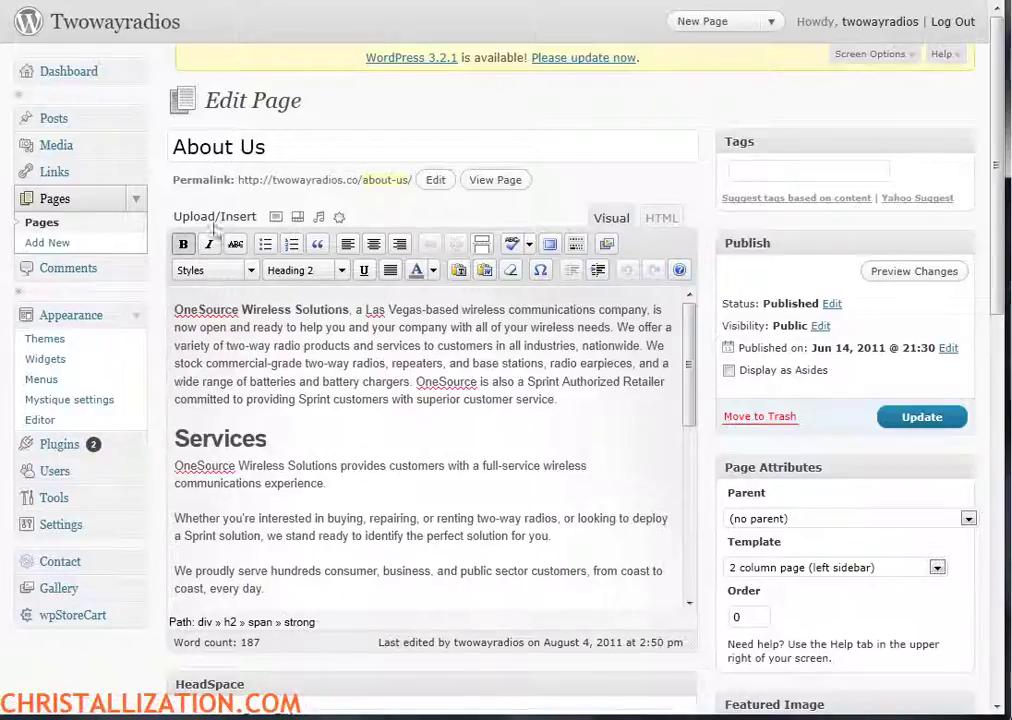
Insert the products-radios image from the Media Library, centered at full size, below the Services heading and update the About Us page
left_click(277, 219)
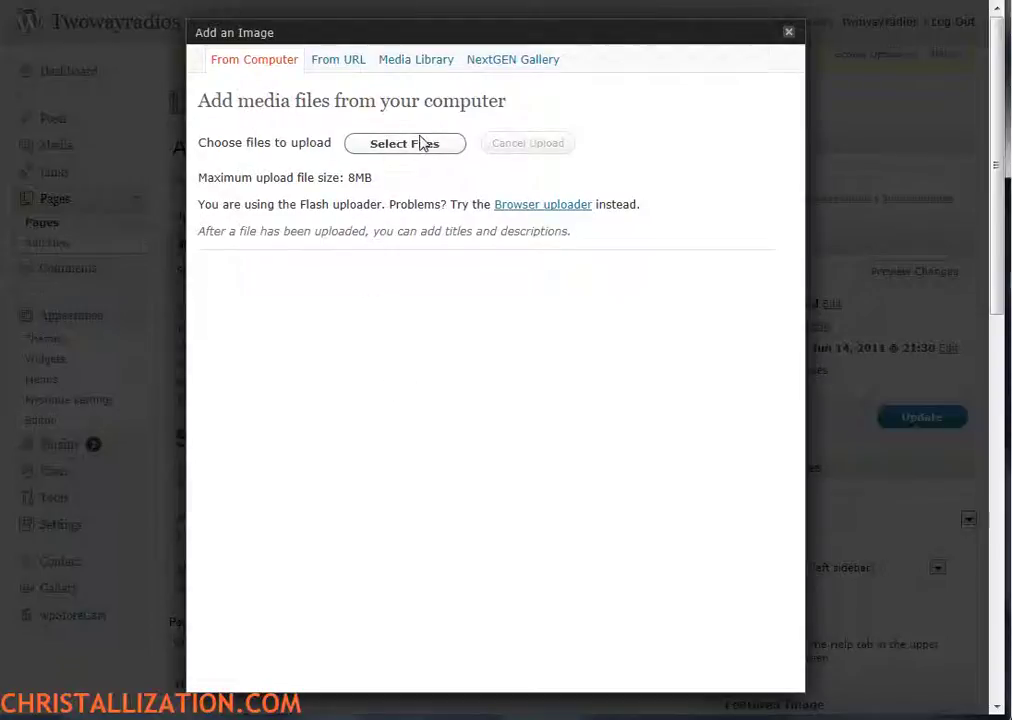
left_click(337, 63)
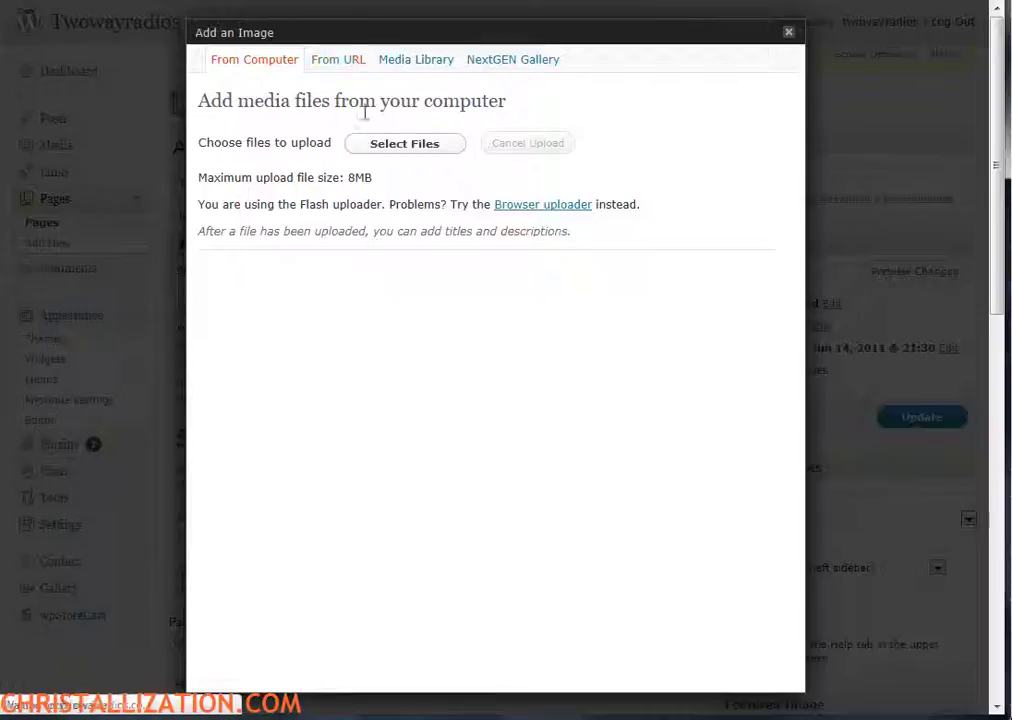
left_click(416, 66)
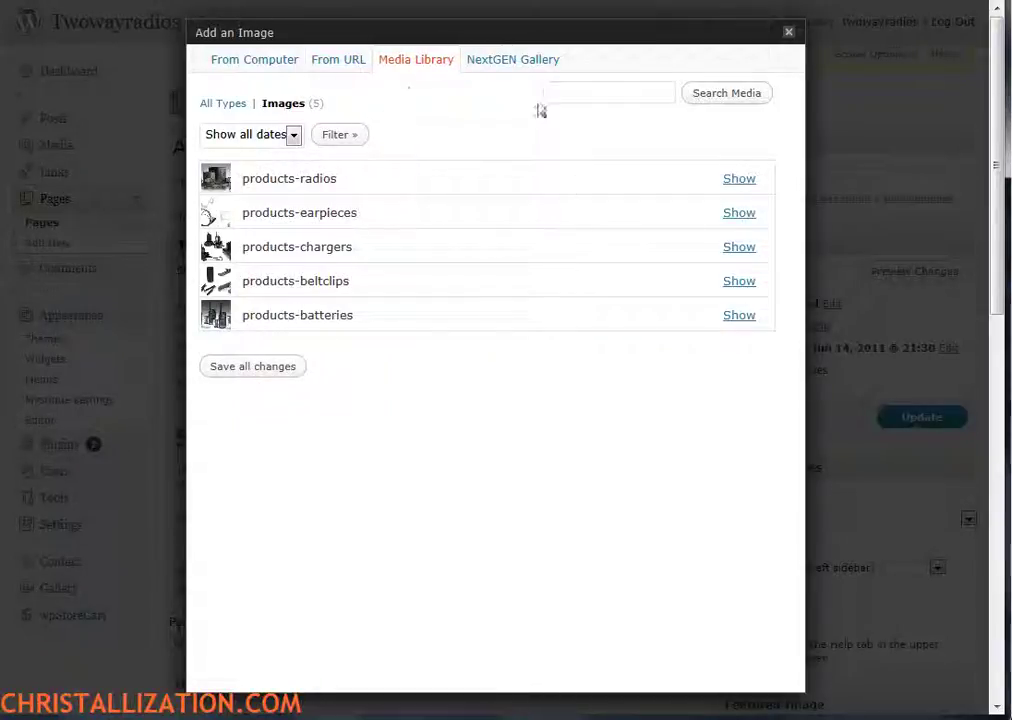
left_click(738, 180)
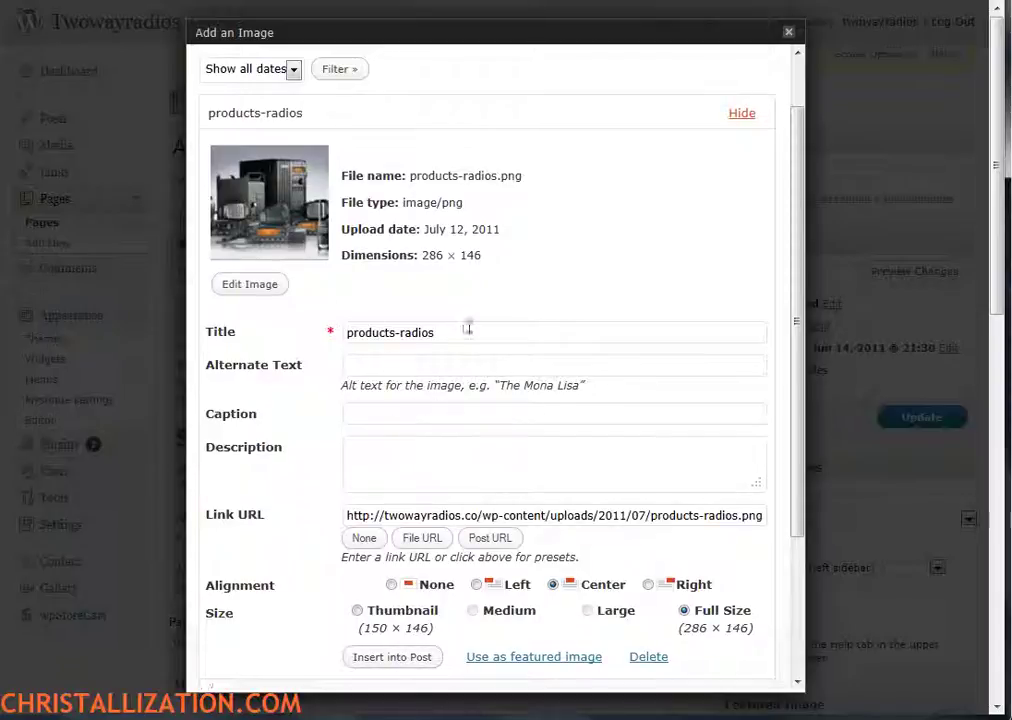
left_click_drag(457, 339, 337, 340)
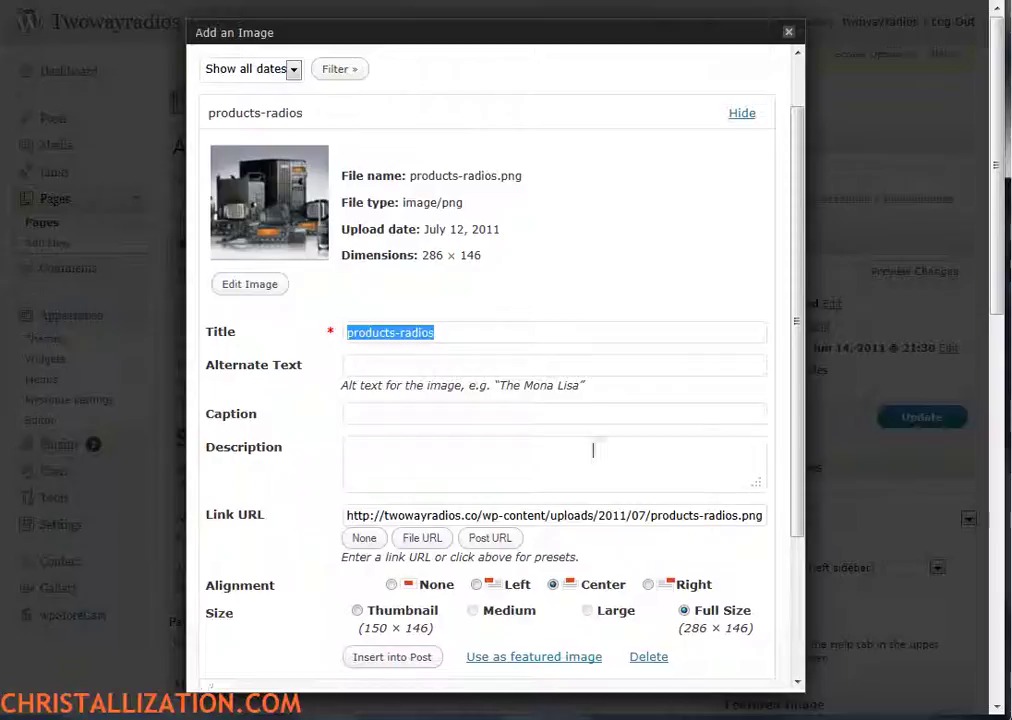
left_click(370, 364)
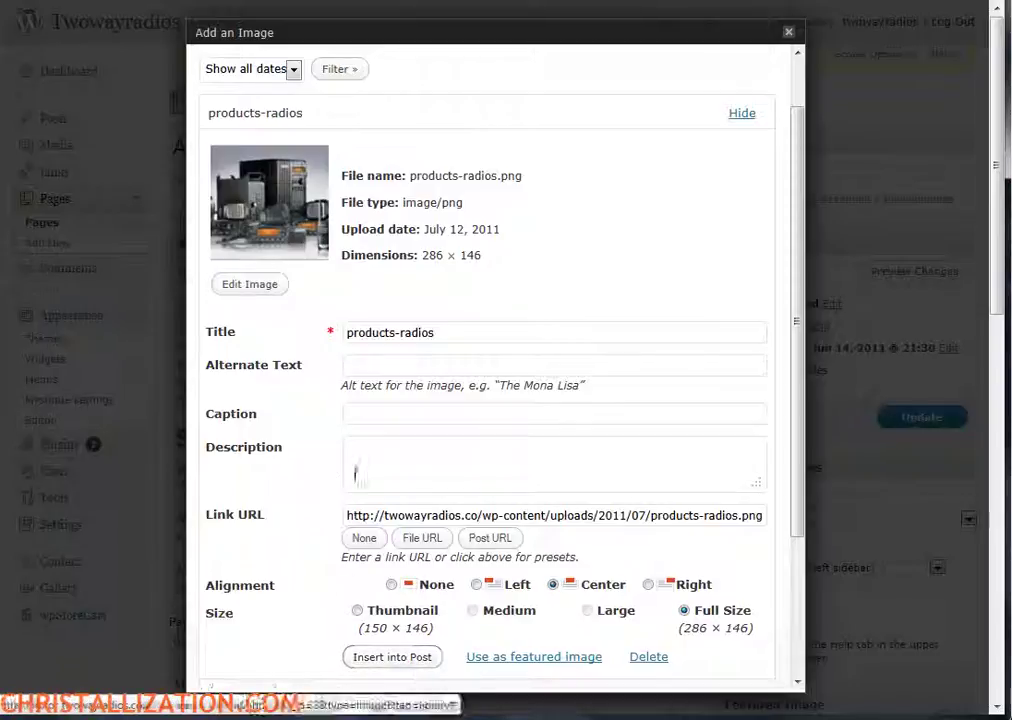
left_click(392, 657)
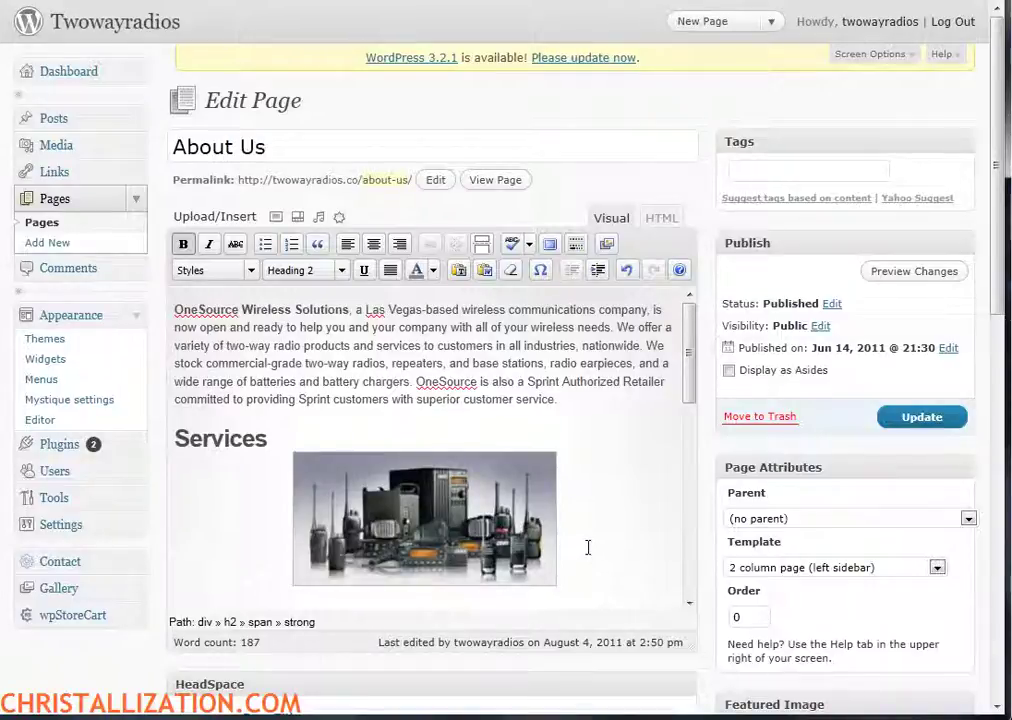
left_click(926, 420)
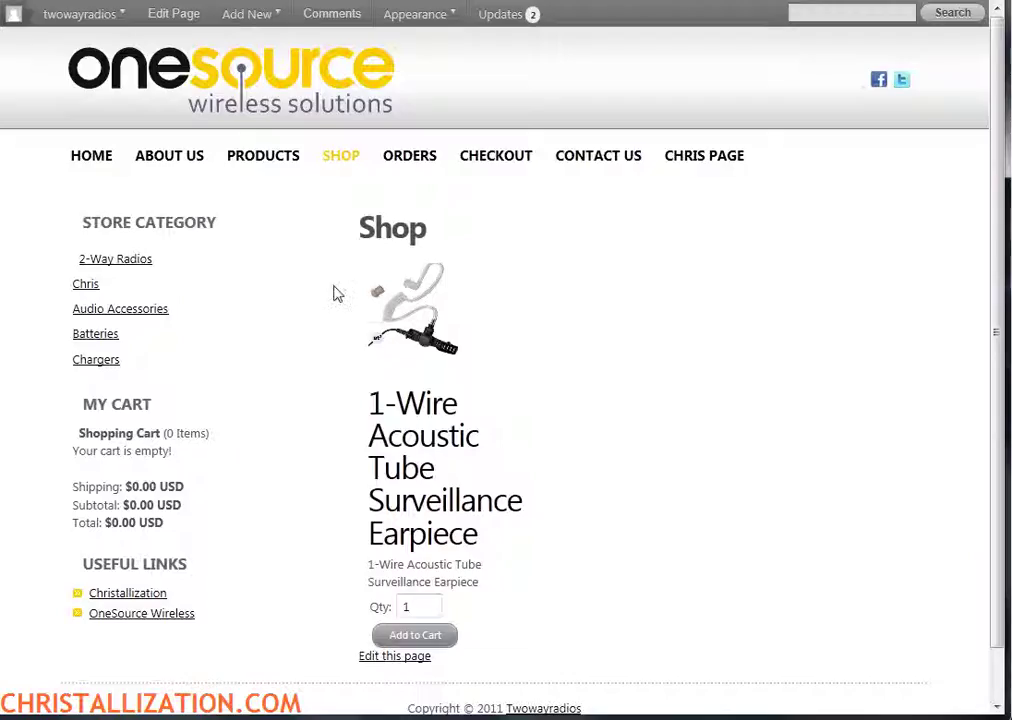
View the About Us page on the live site and check how the radios image and surrounding text are displayed
left_click(175, 160)
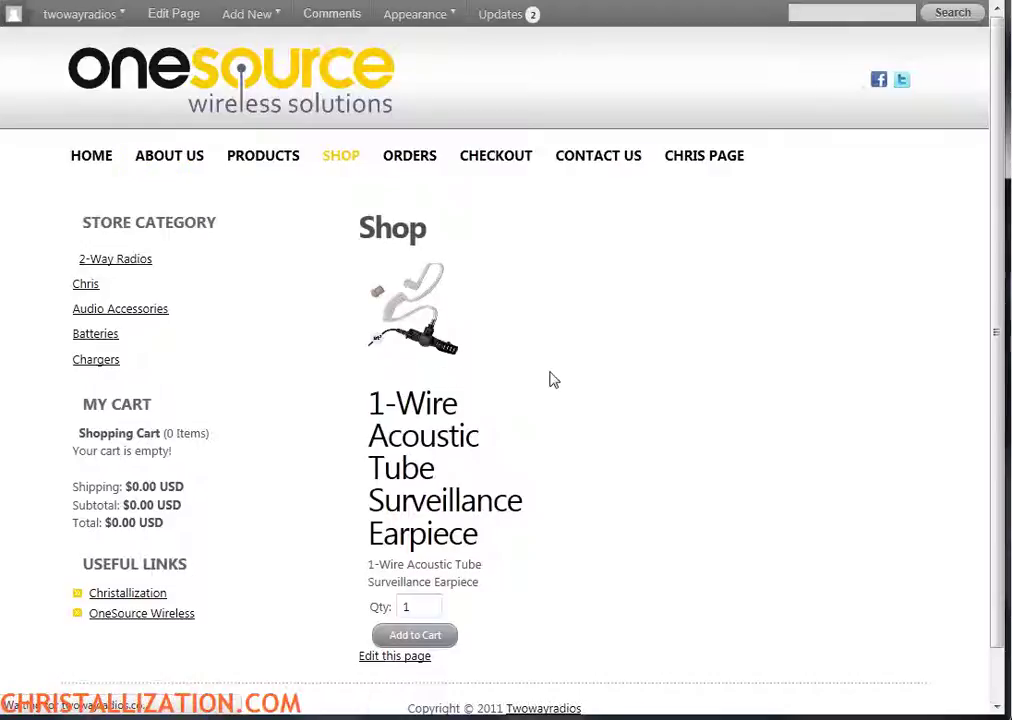
left_click(452, 511)
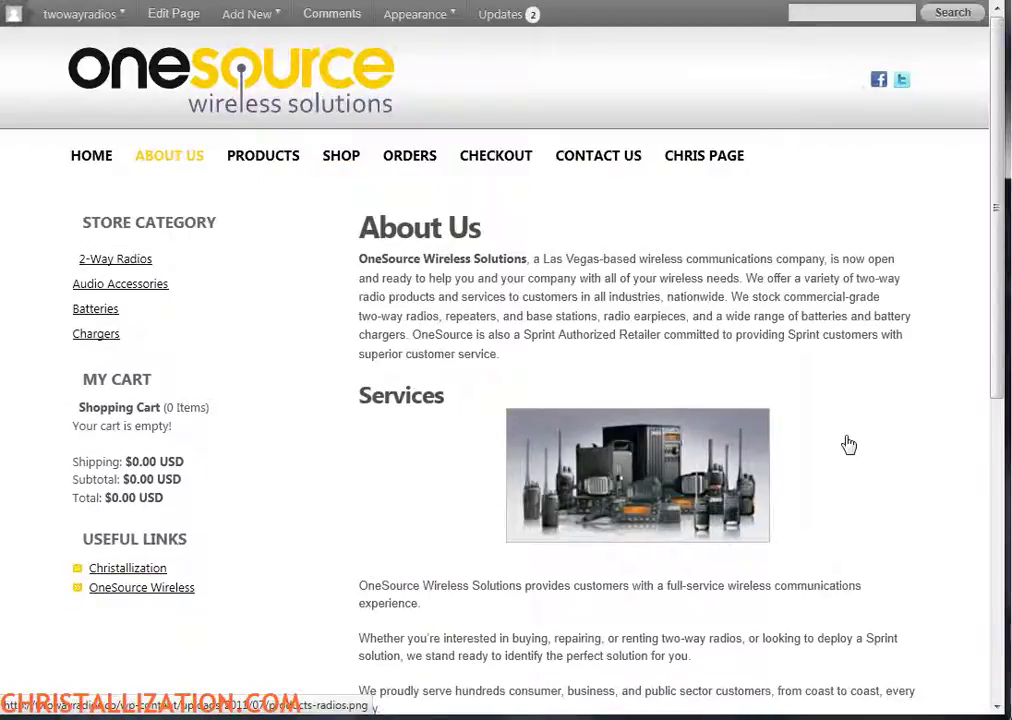
scroll(860, 480, "down", 3)
scroll(865, 485, "down", 3)
scroll(865, 485, "up", 8)
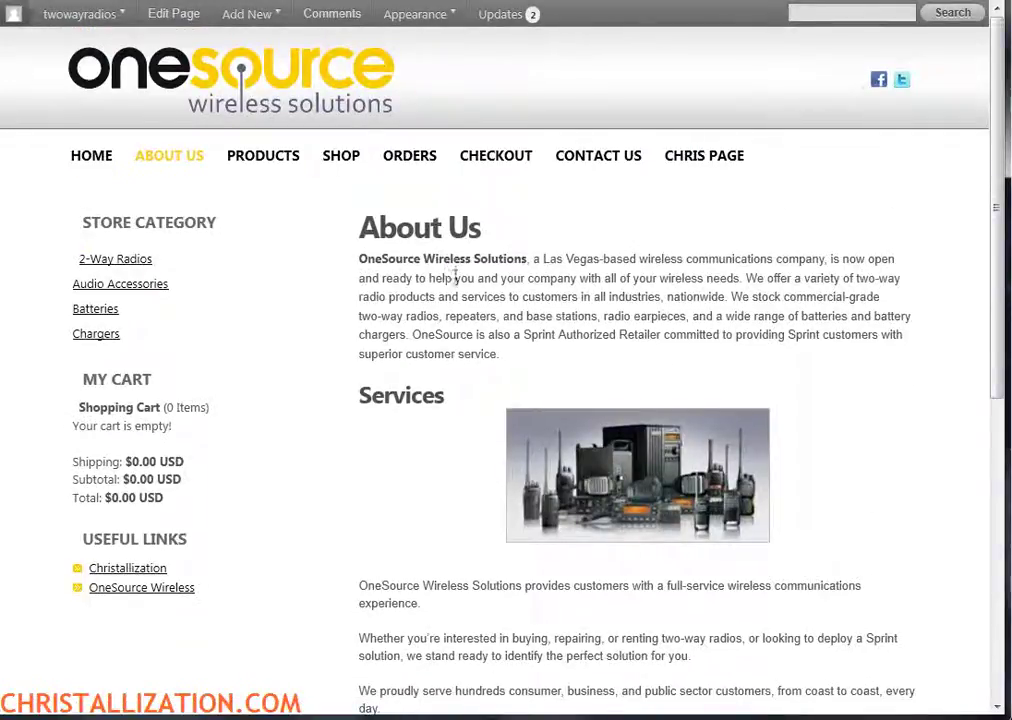
scroll(362, 405, "down", 6)
scroll(420, 500, "up", 6)
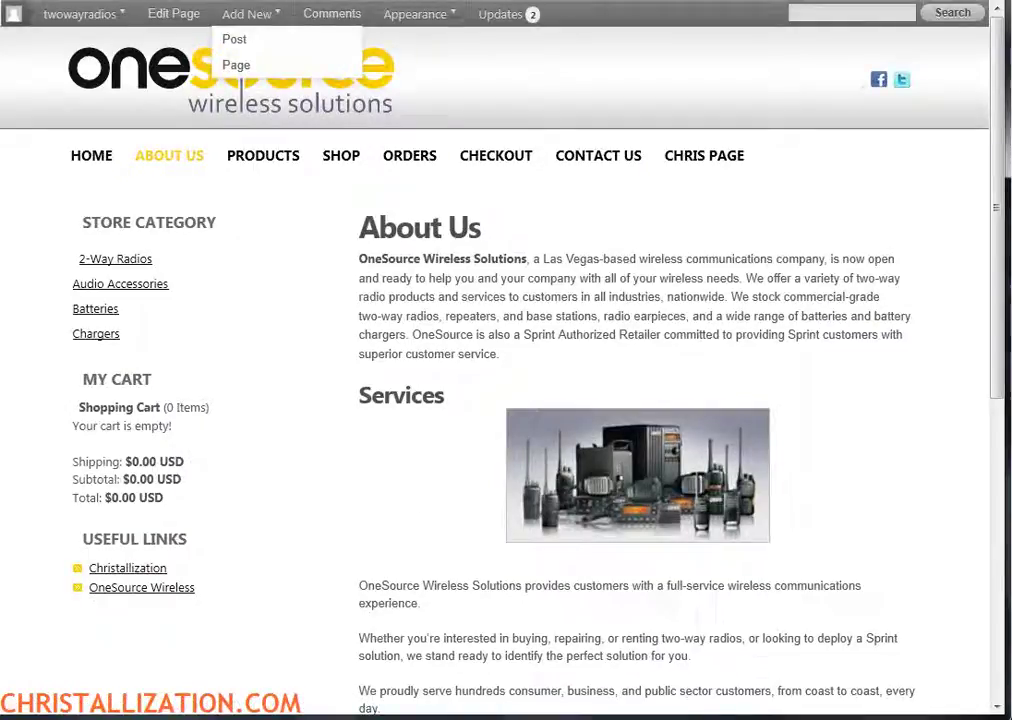
Return to the About Us page editor, delete the radios image below the Services heading, and update the page
key("alt+Left")
left_click(425, 560)
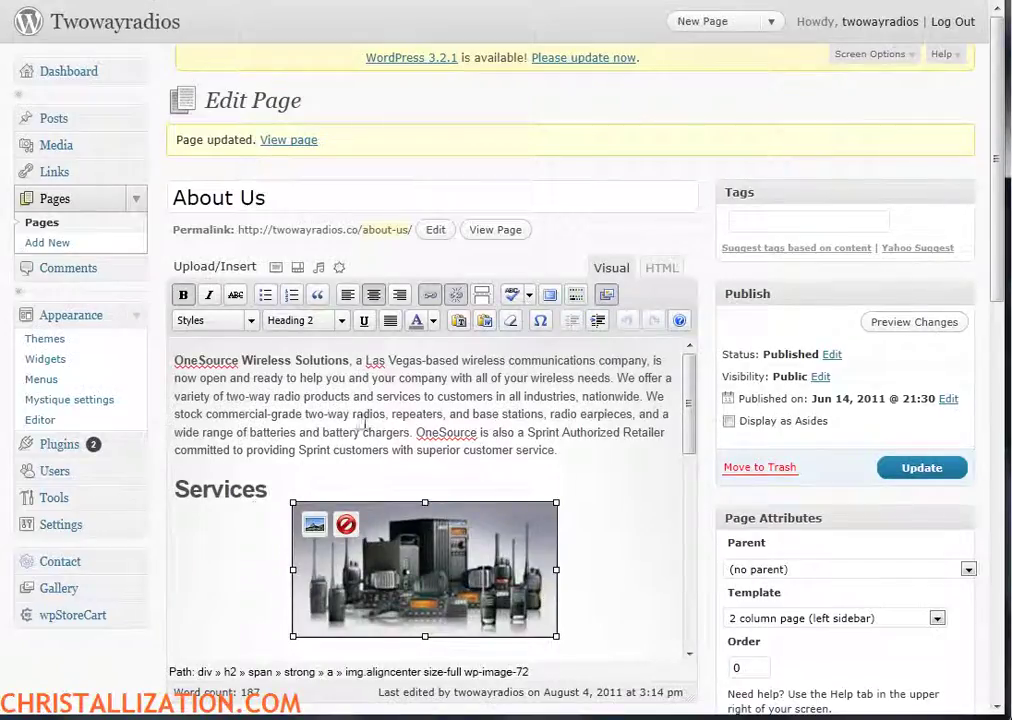
key("Delete")
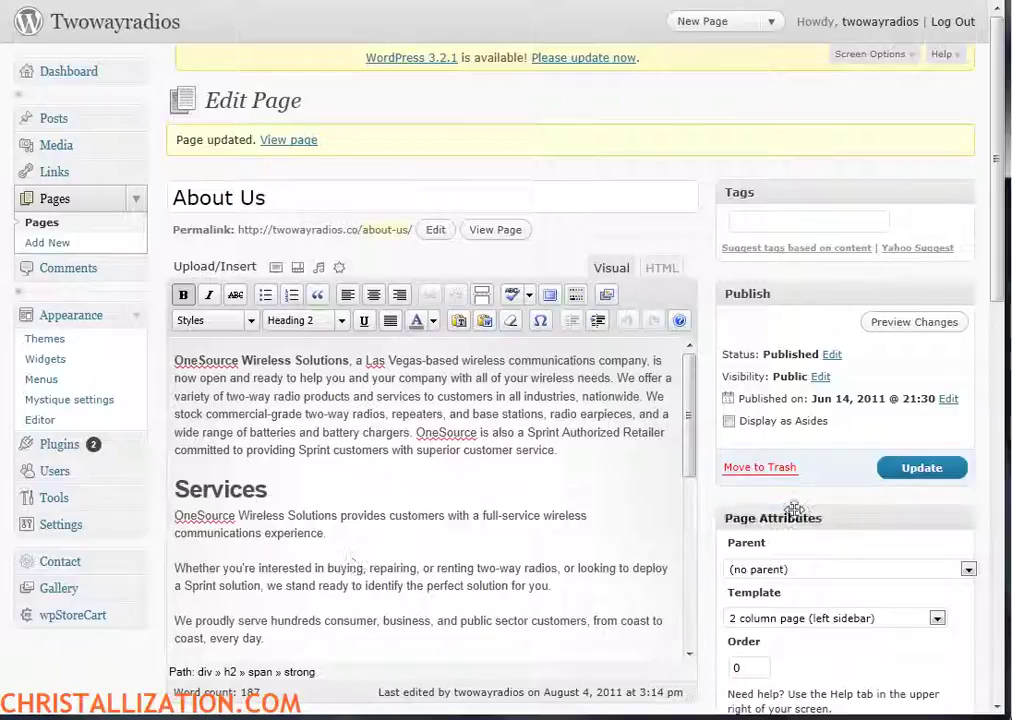
left_click(918, 470)
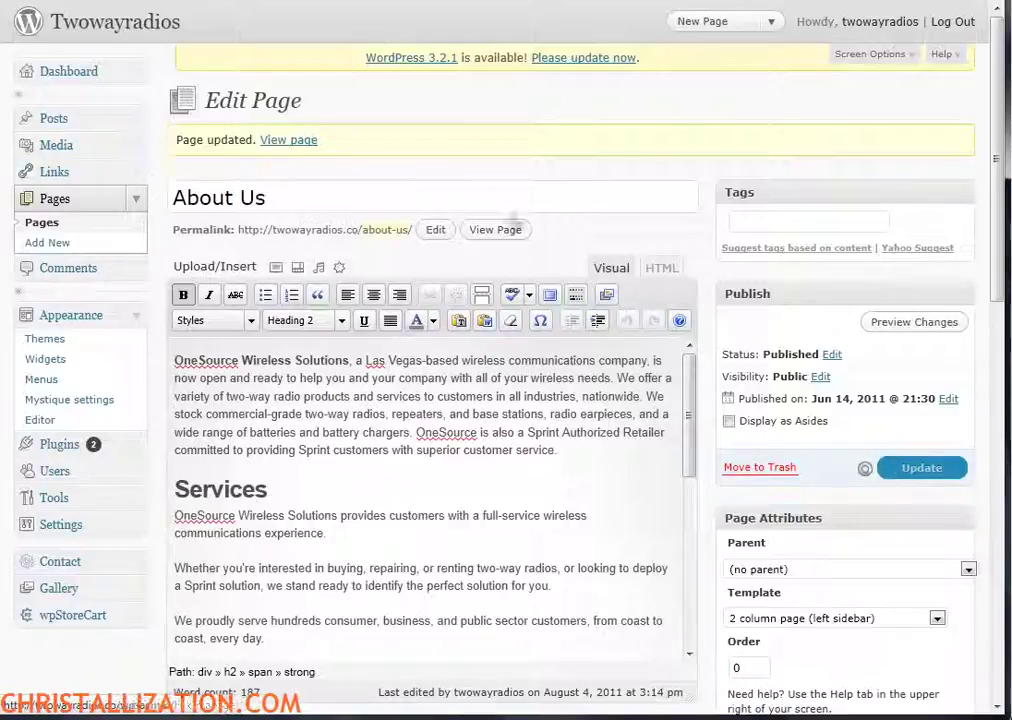